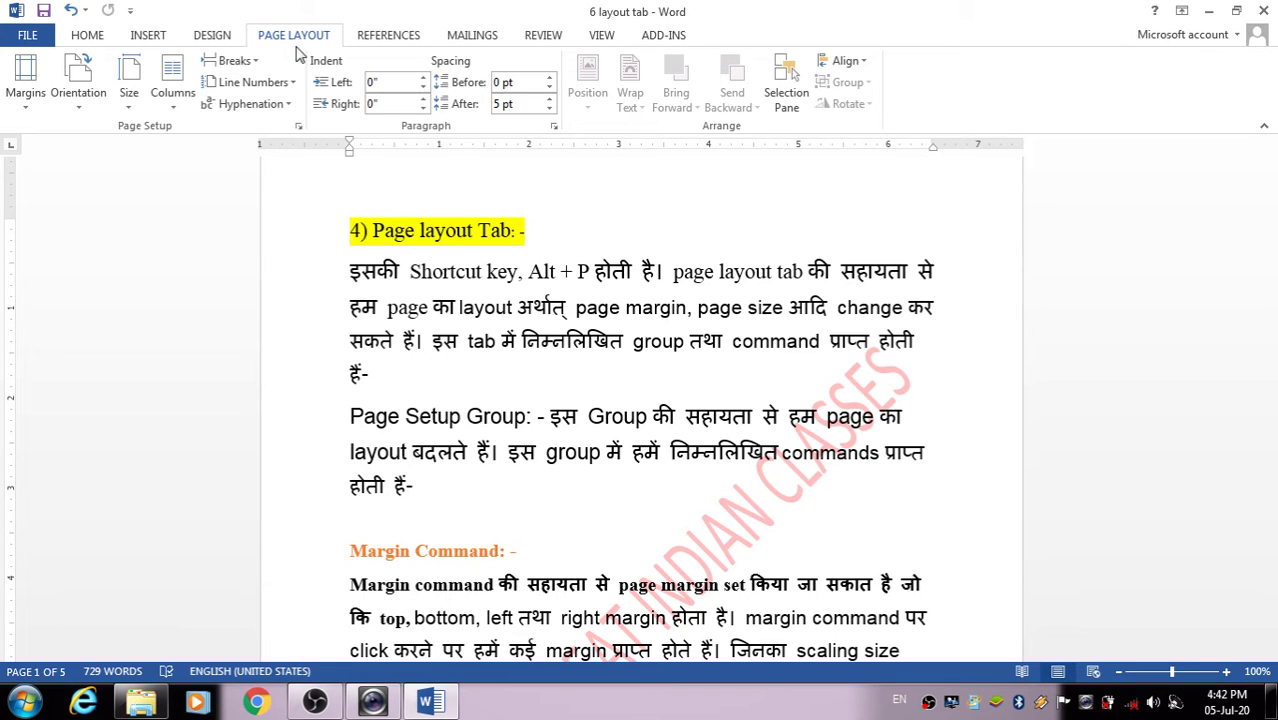
# Show the ribbon's shortcut letters, then read the notes from the Page Layout Tab heading to the margin table
pyautogui.press('alt')
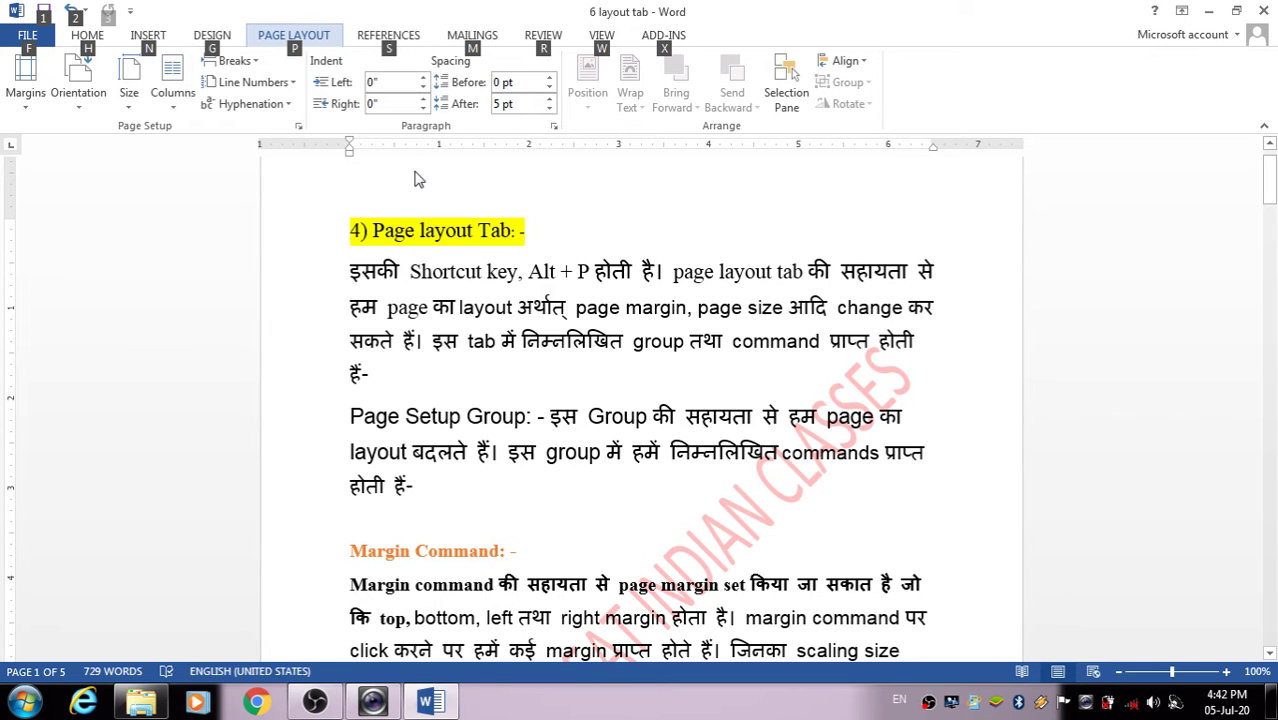
pyautogui.click(691, 237)
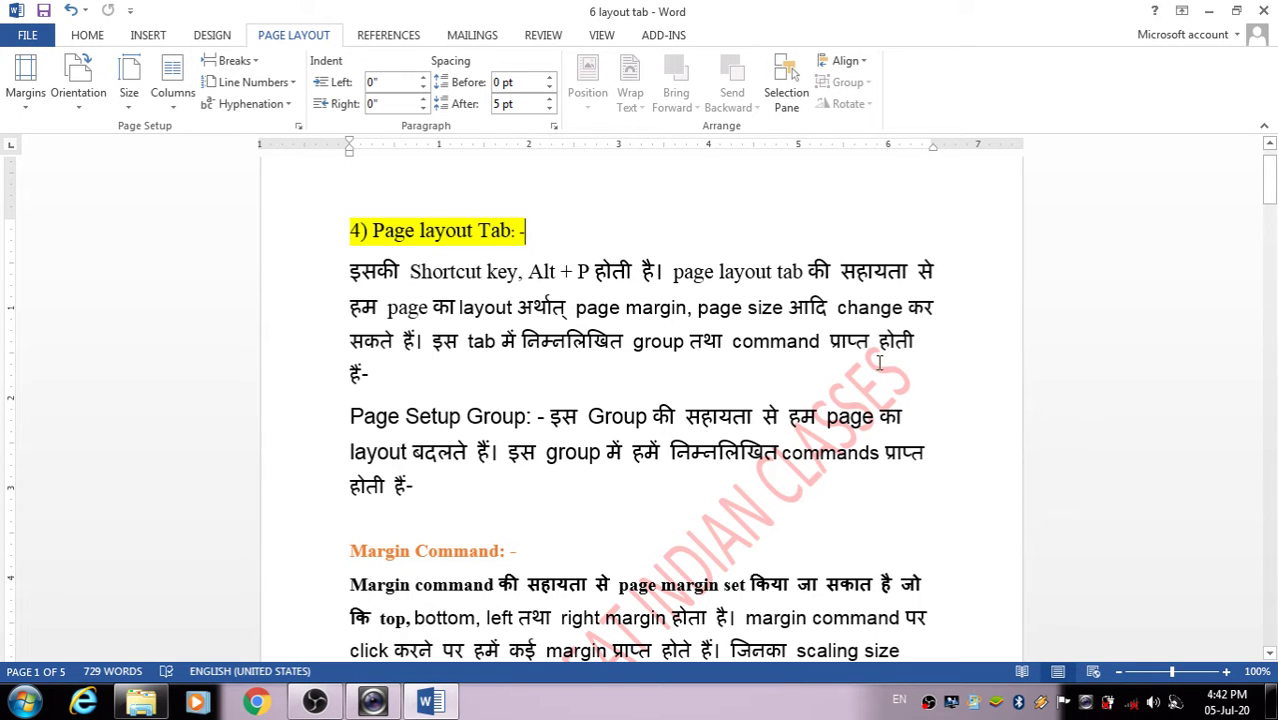
pyautogui.scroll(-1, 432, 397)
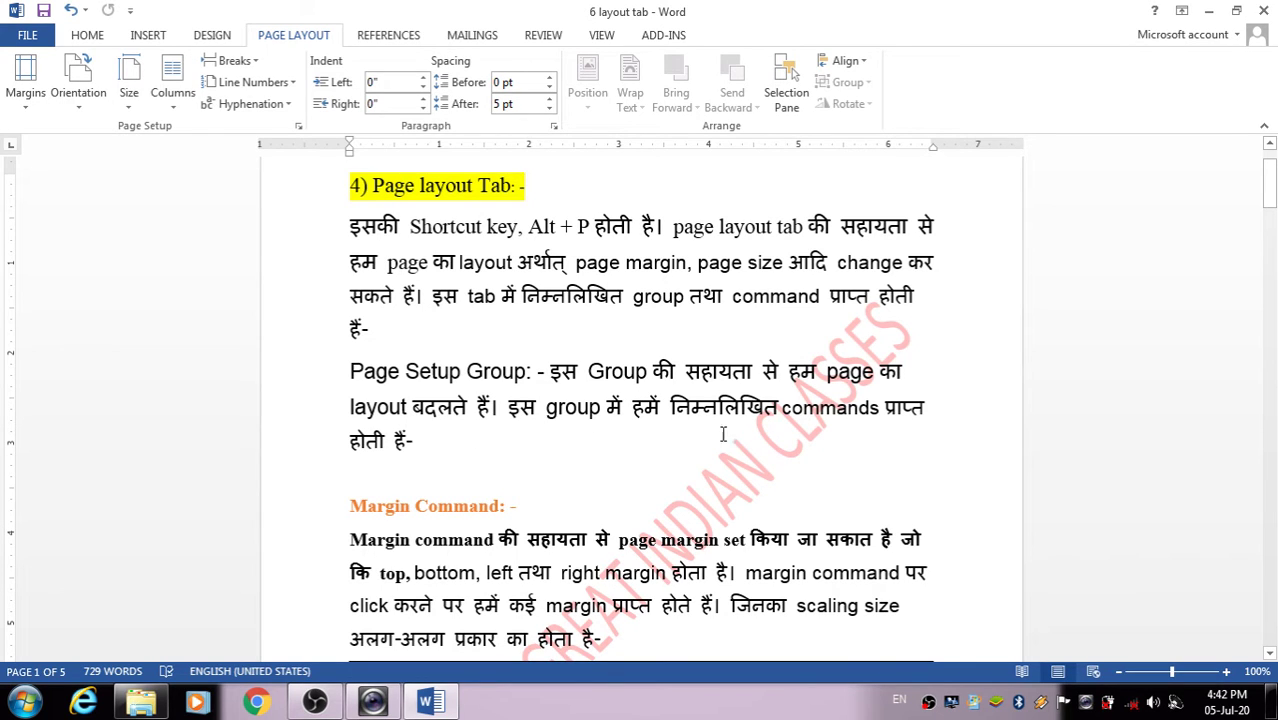
pyautogui.scroll(-1, 485, 500)
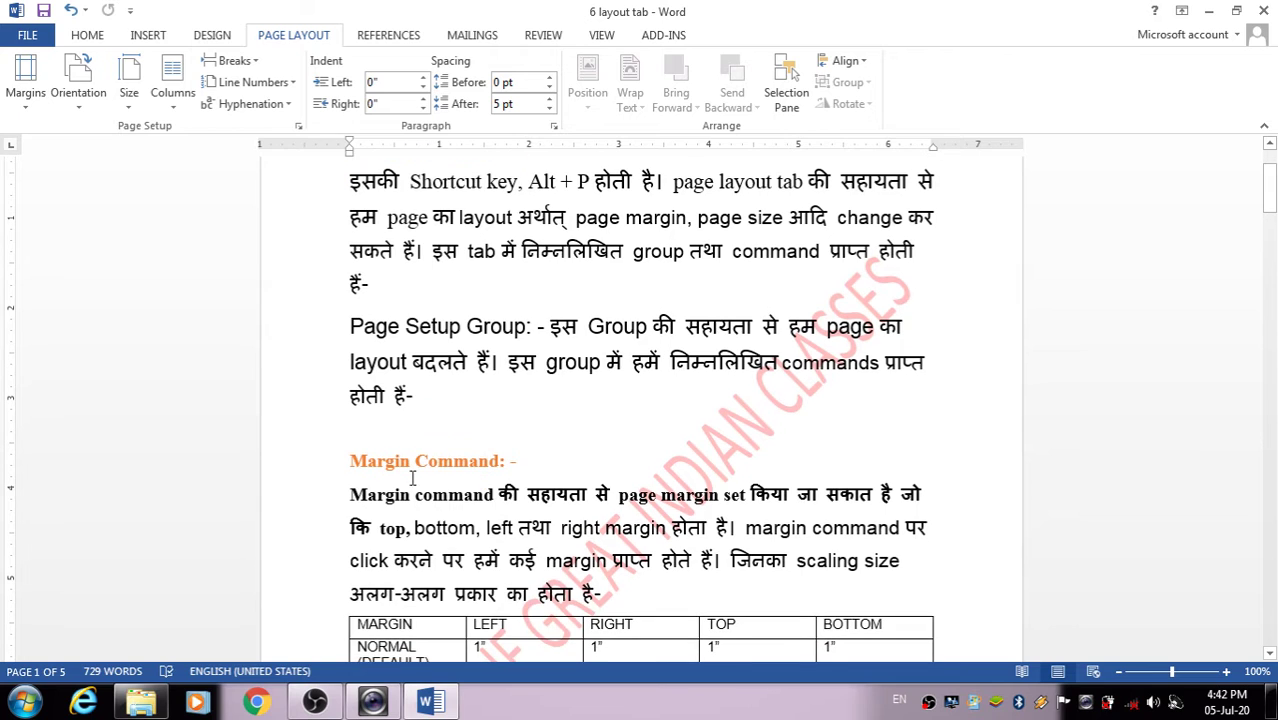
pyautogui.scroll(-1, 438, 478)
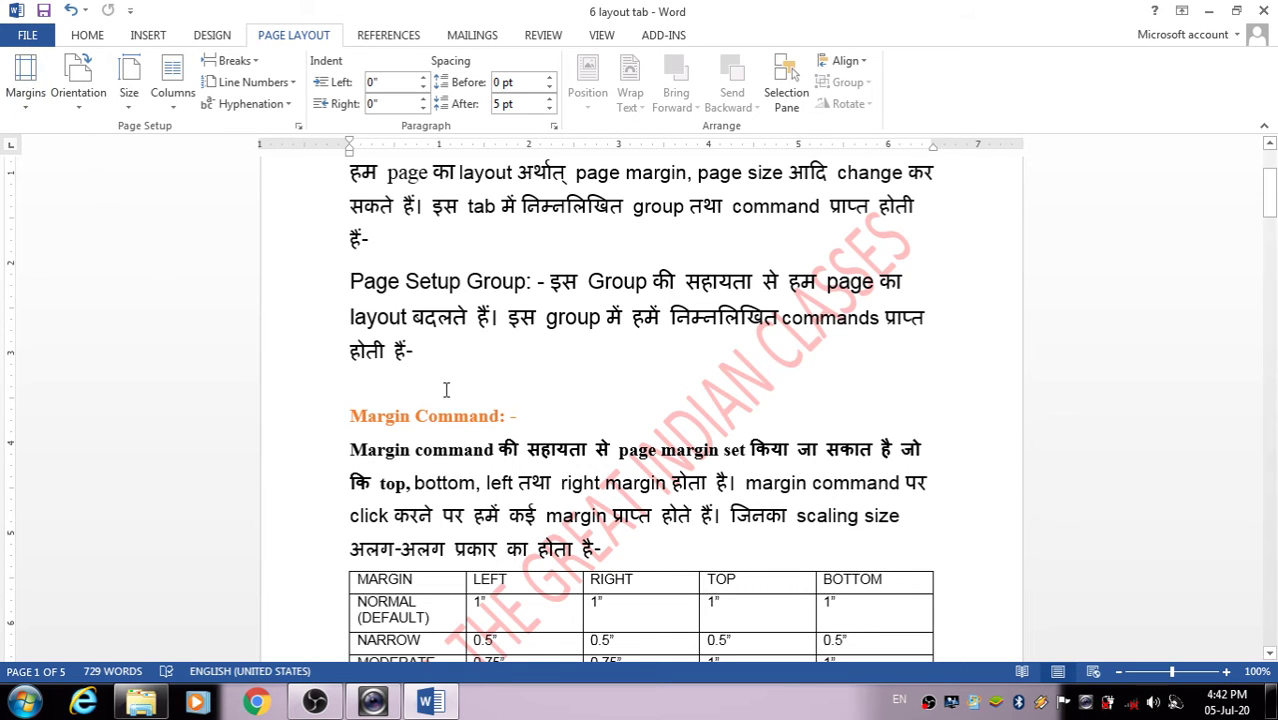
pyautogui.scroll(-3, 467, 489)
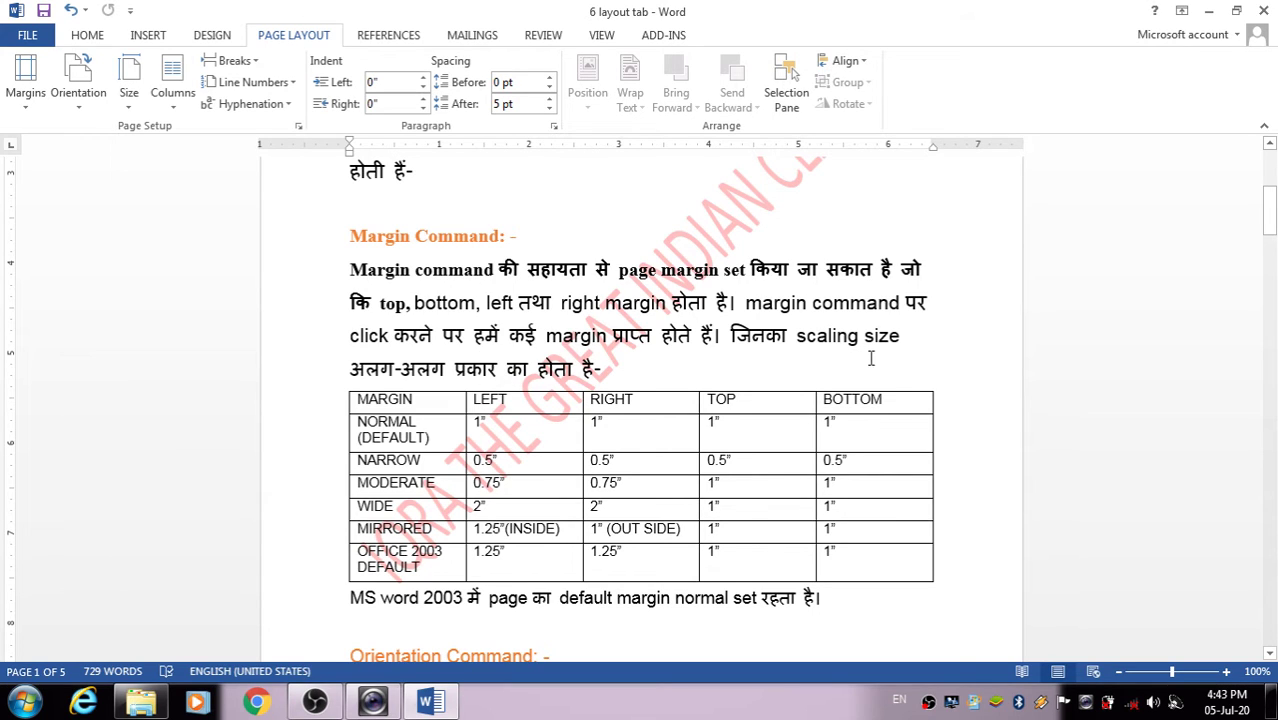
# Apply the Narrow page margin preset to the document, then switch to the Moderate preset
pyautogui.click(27, 100)
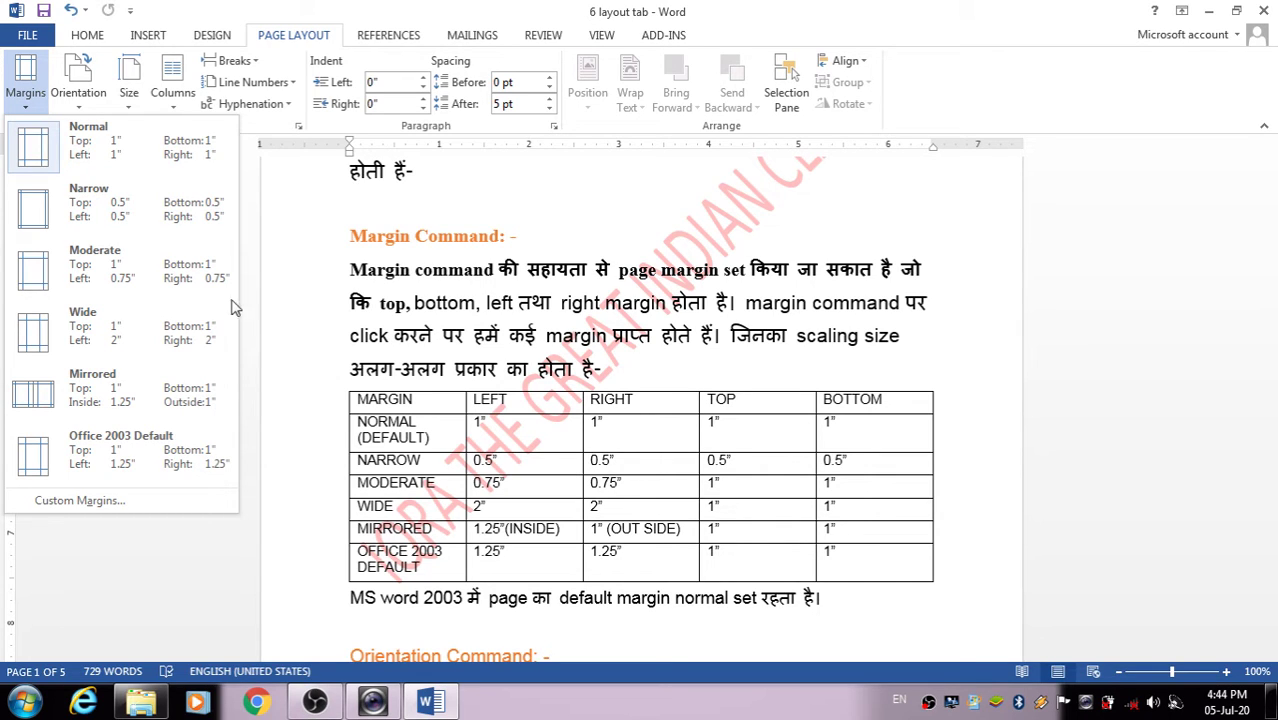
pyautogui.click(78, 218)
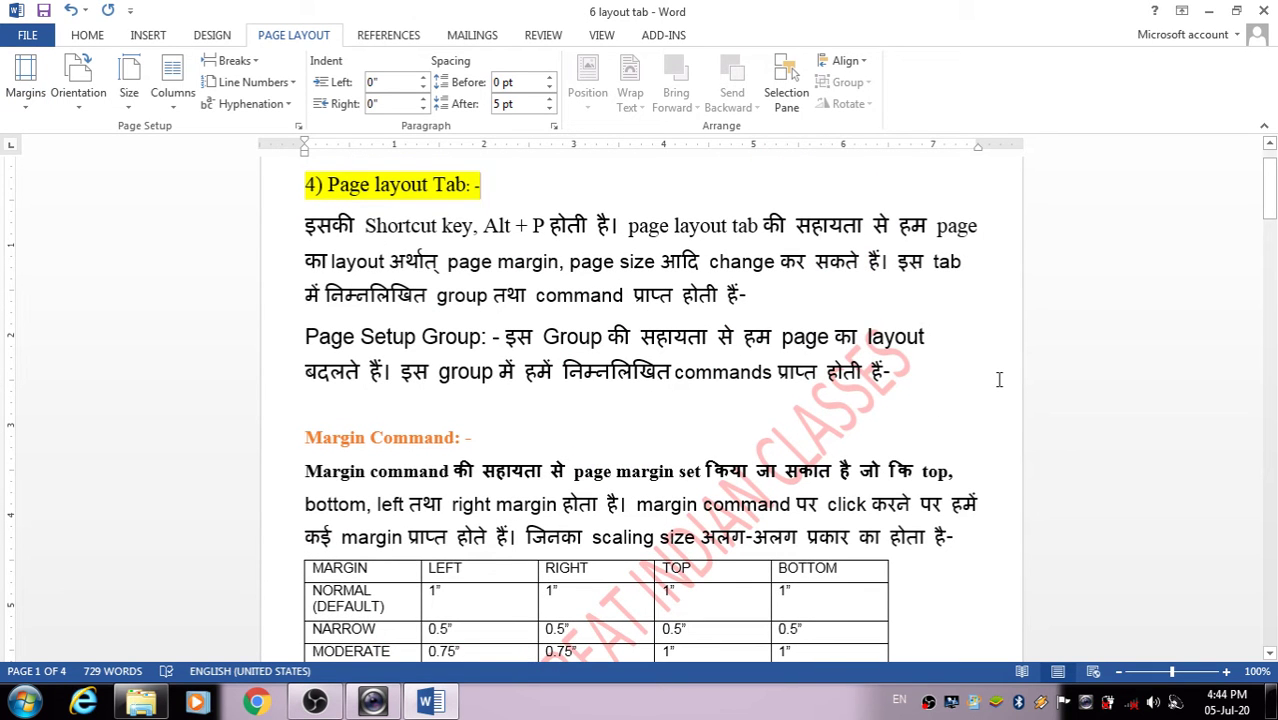
pyautogui.click(25, 75)
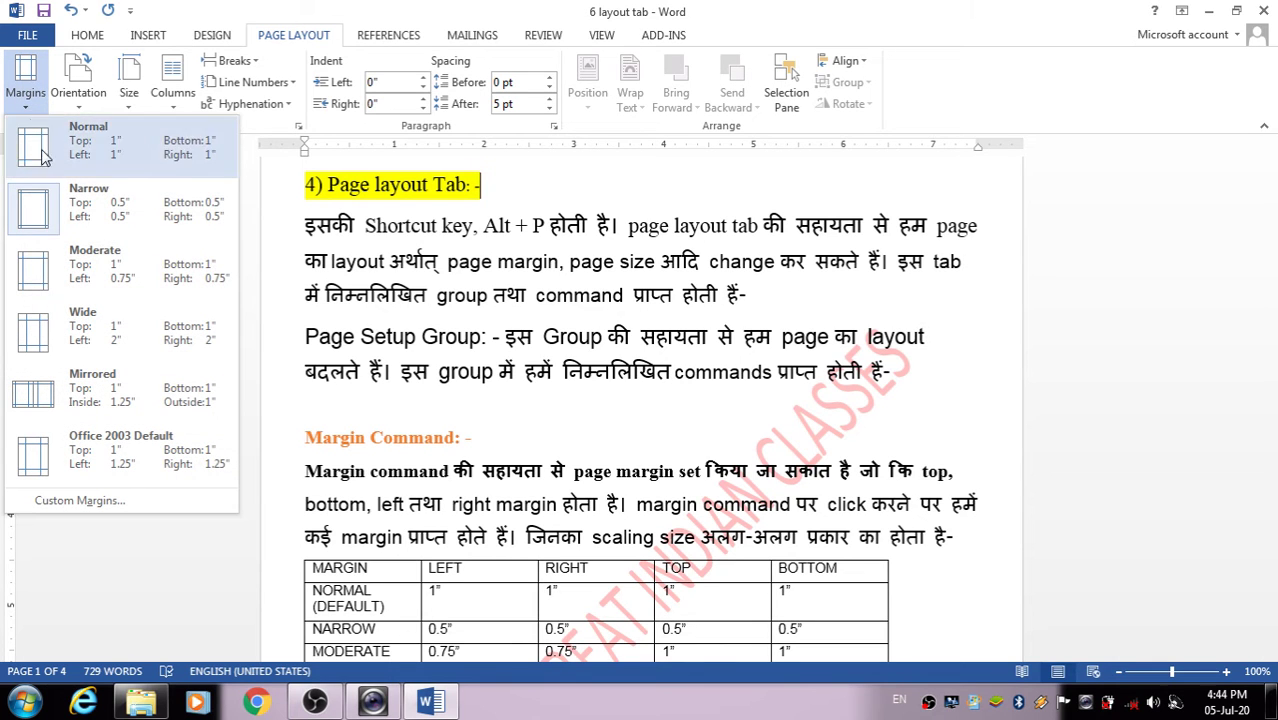
pyautogui.click(62, 270)
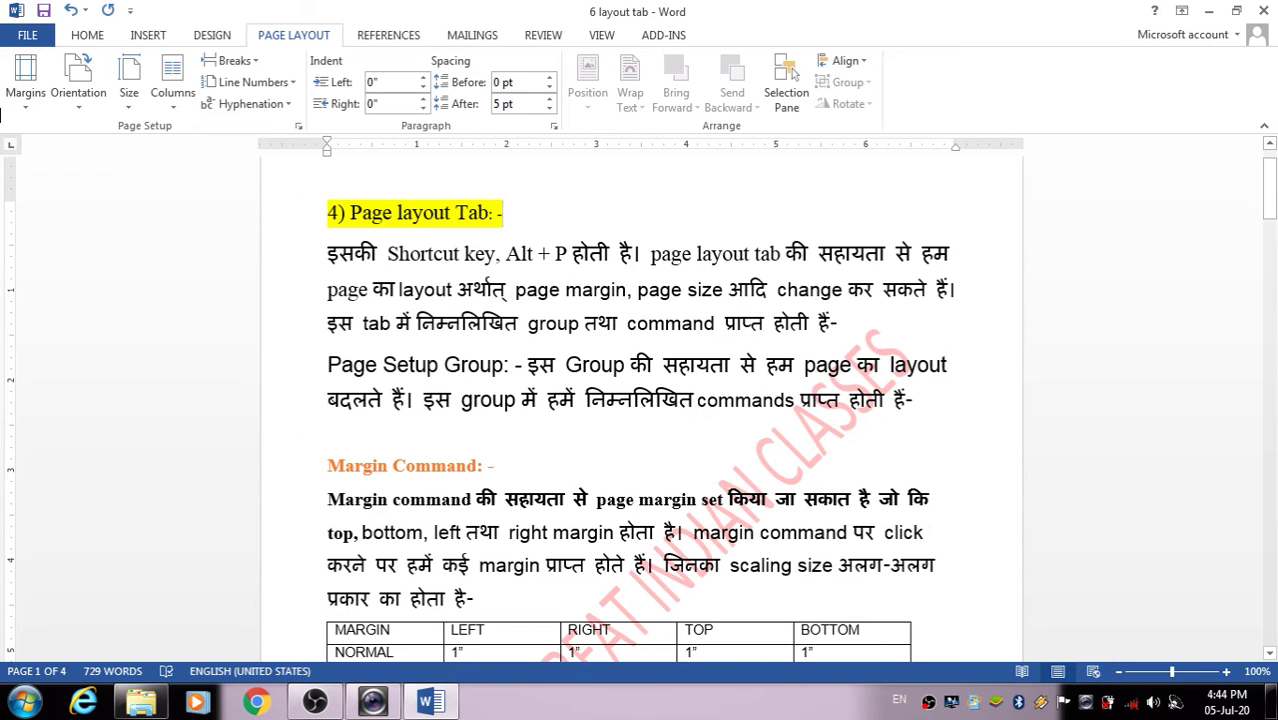
# Apply the Wide page margin preset to the document, then switch to the Mirrored preset
pyautogui.click(25, 75)
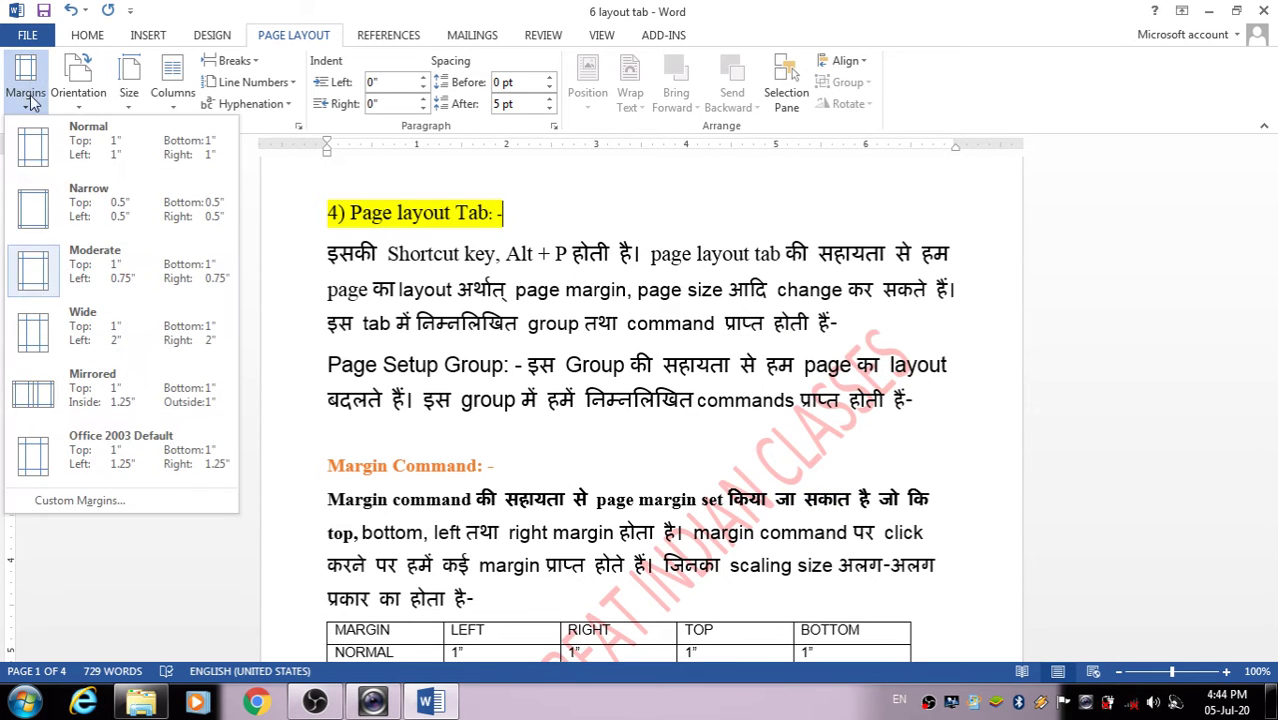
pyautogui.click(111, 320)
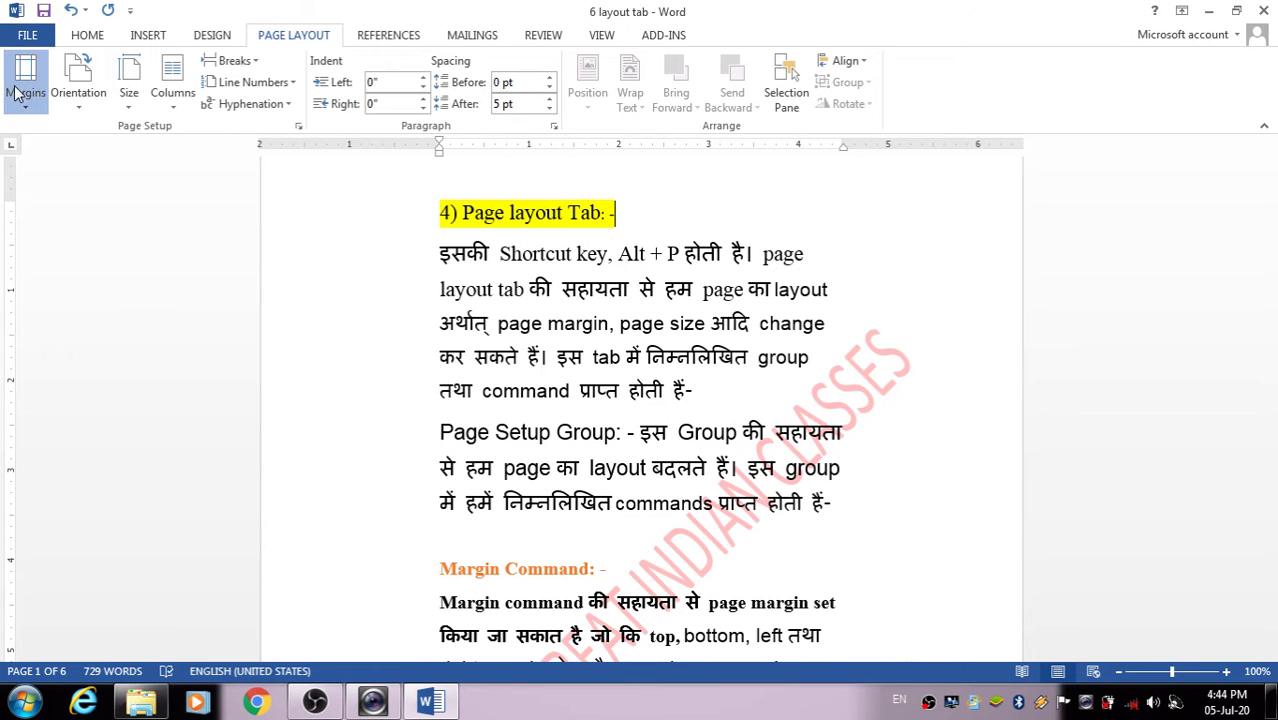
pyautogui.click(17, 93)
pyautogui.click(98, 395)
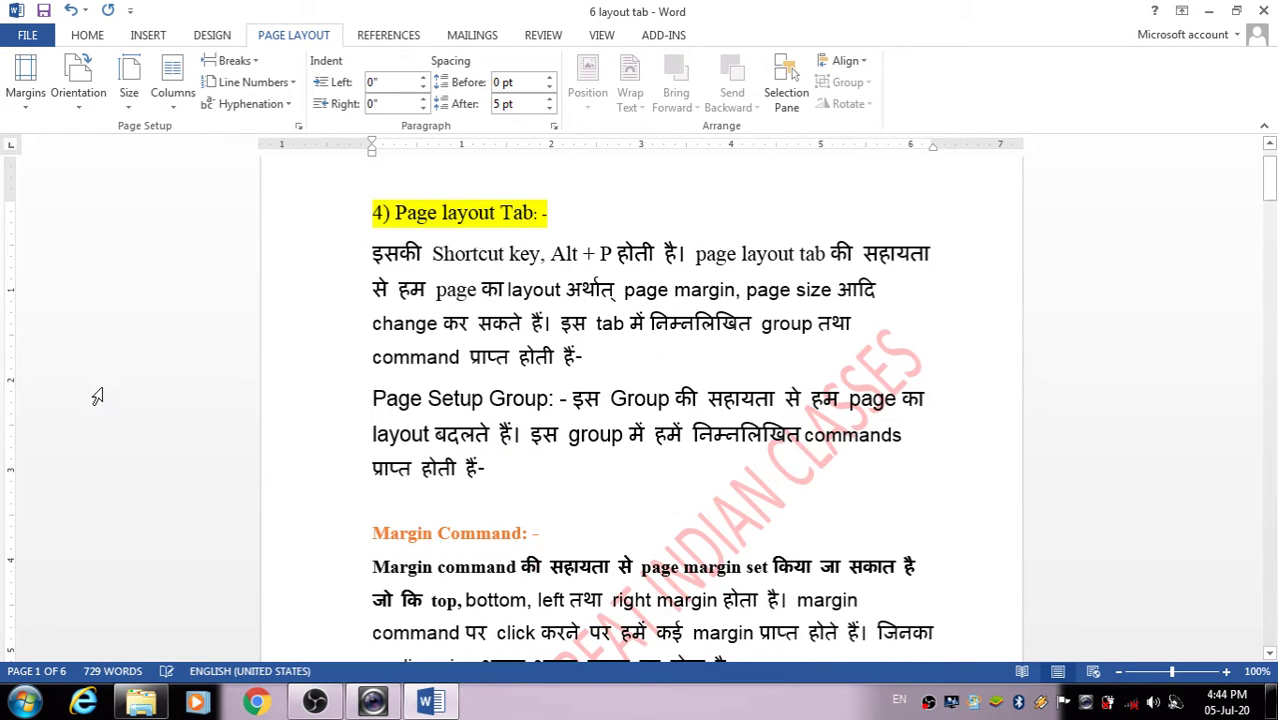
# Try the Office 2003 Default margin preset, then set the page margins back to Normal
pyautogui.click(37, 93)
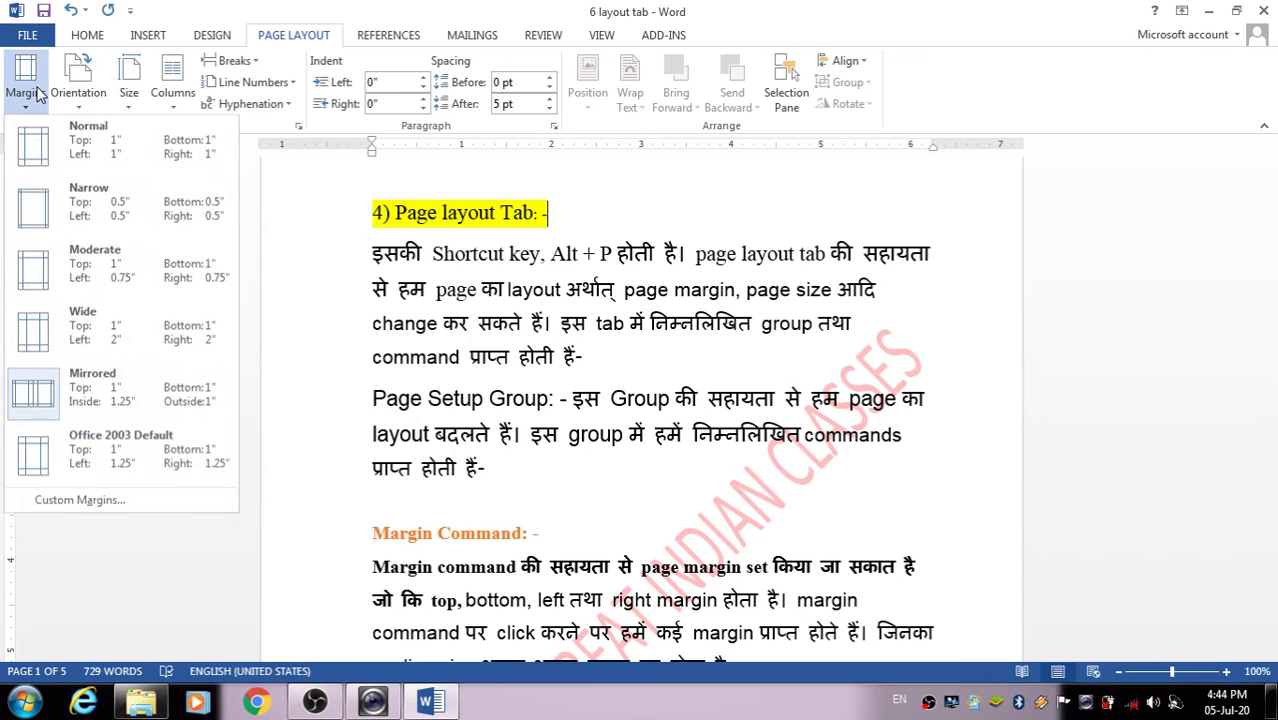
pyautogui.click(115, 448)
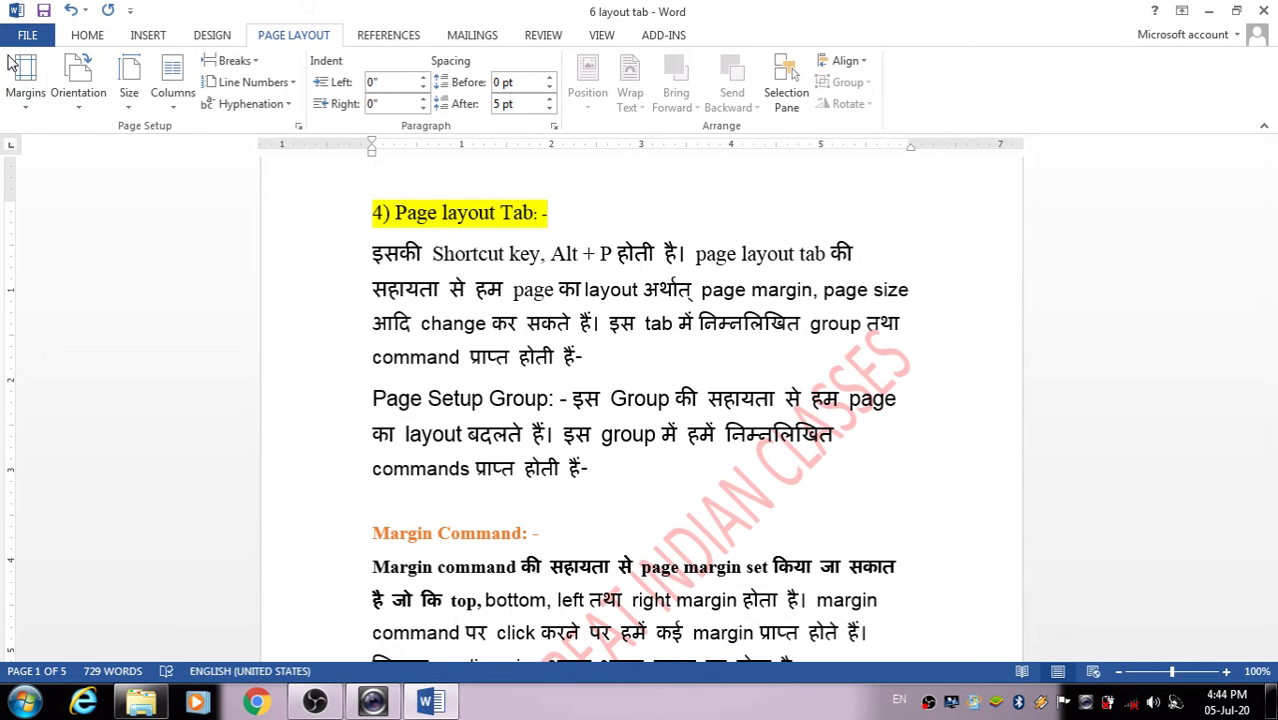
pyautogui.click(25, 80)
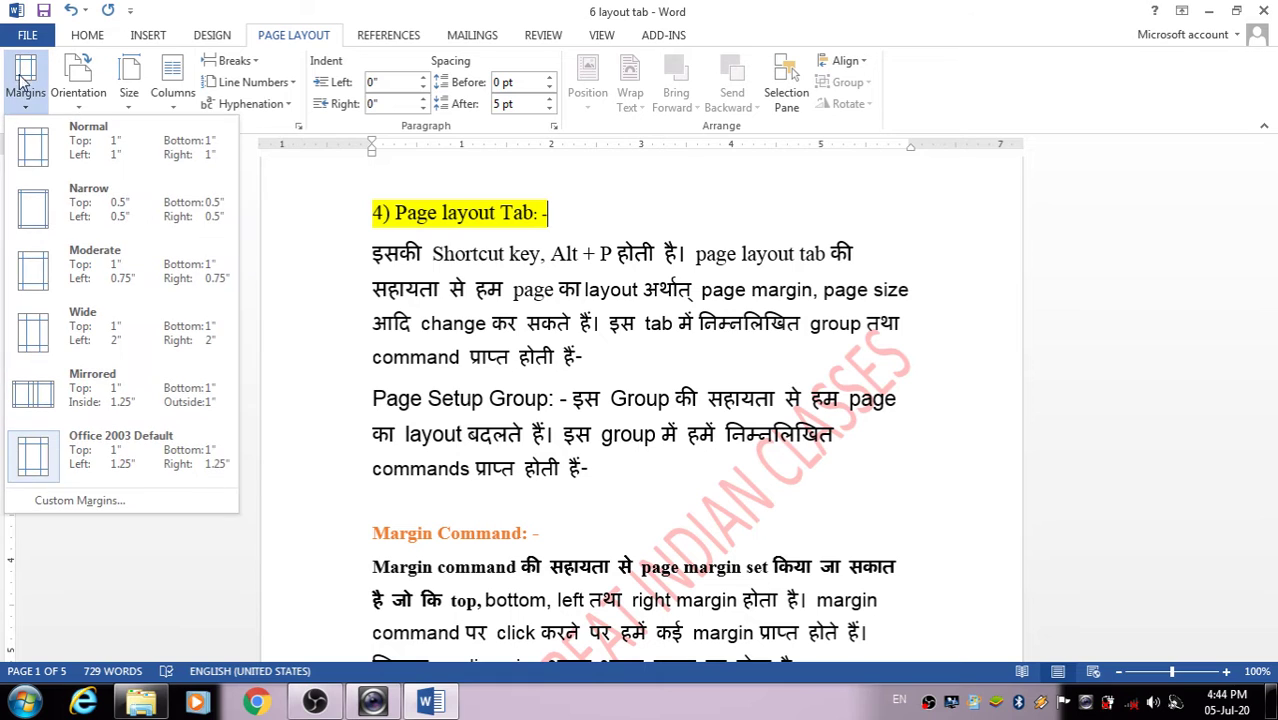
pyautogui.click(78, 158)
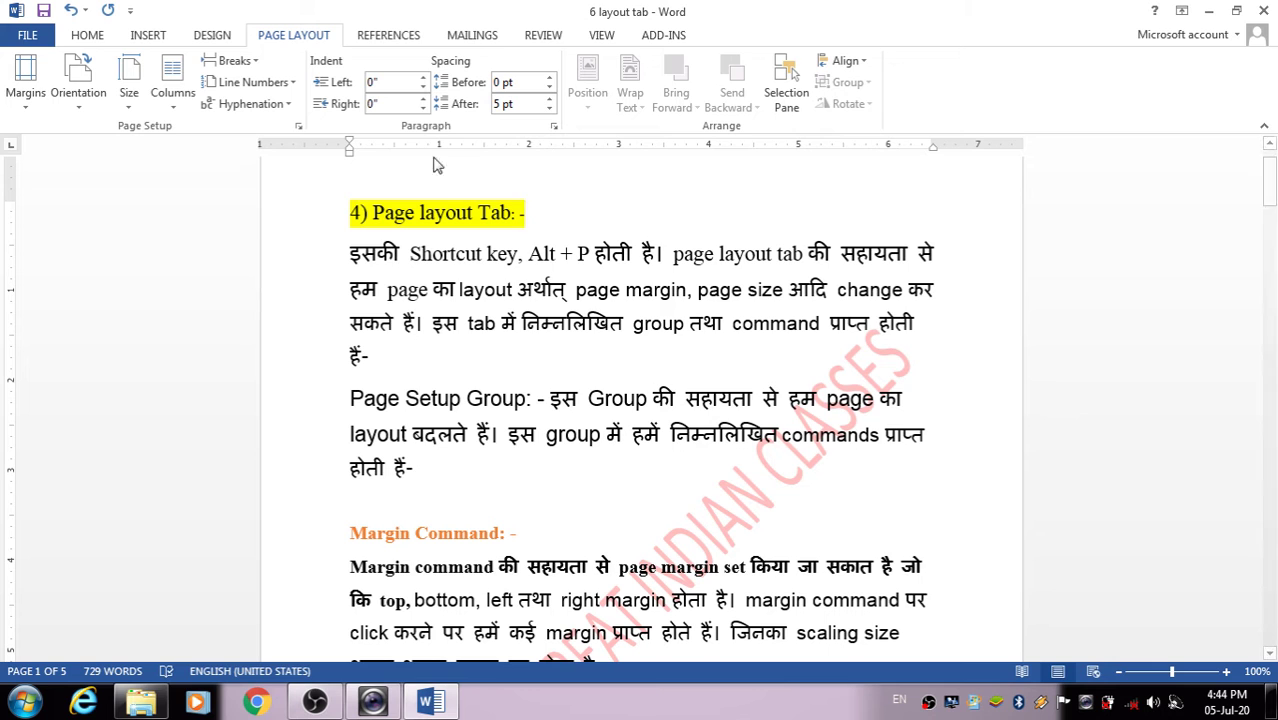
# Examine the notes' table of margin presets and the default margin line, comparing them with the available margin presets
pyautogui.scroll(-7, 693, 385)
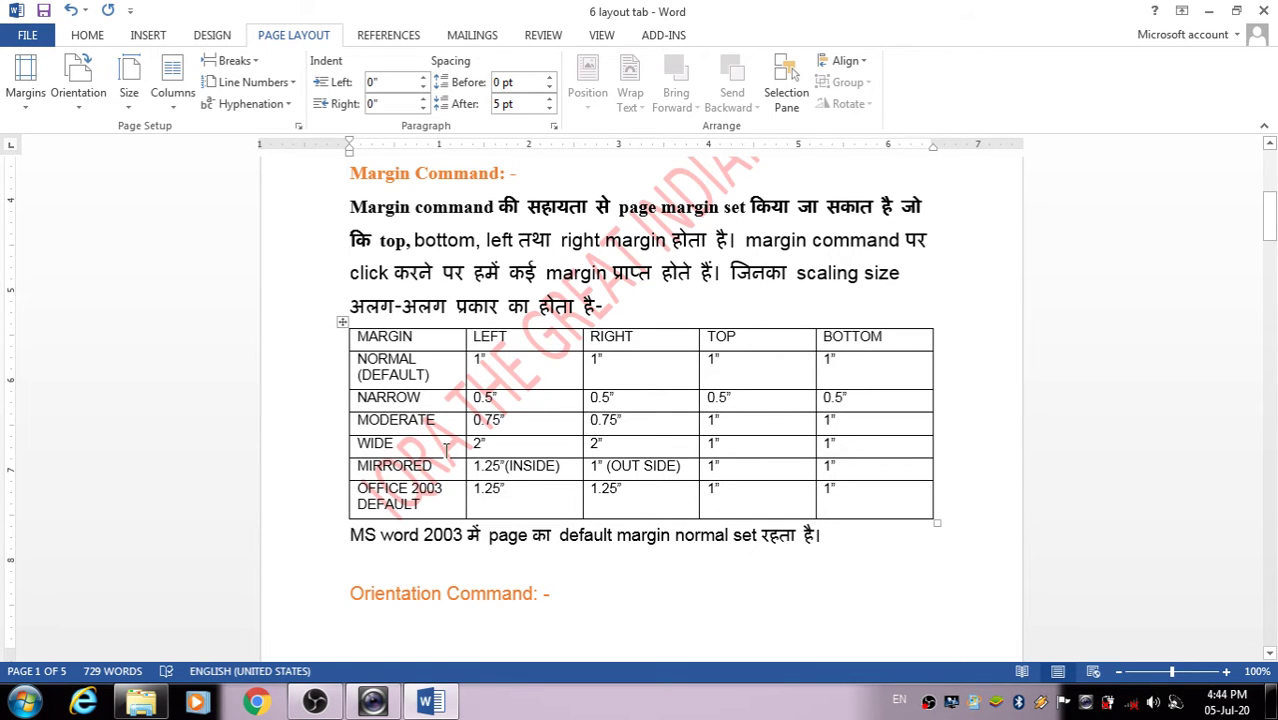
pyautogui.scroll(-3, 446, 450)
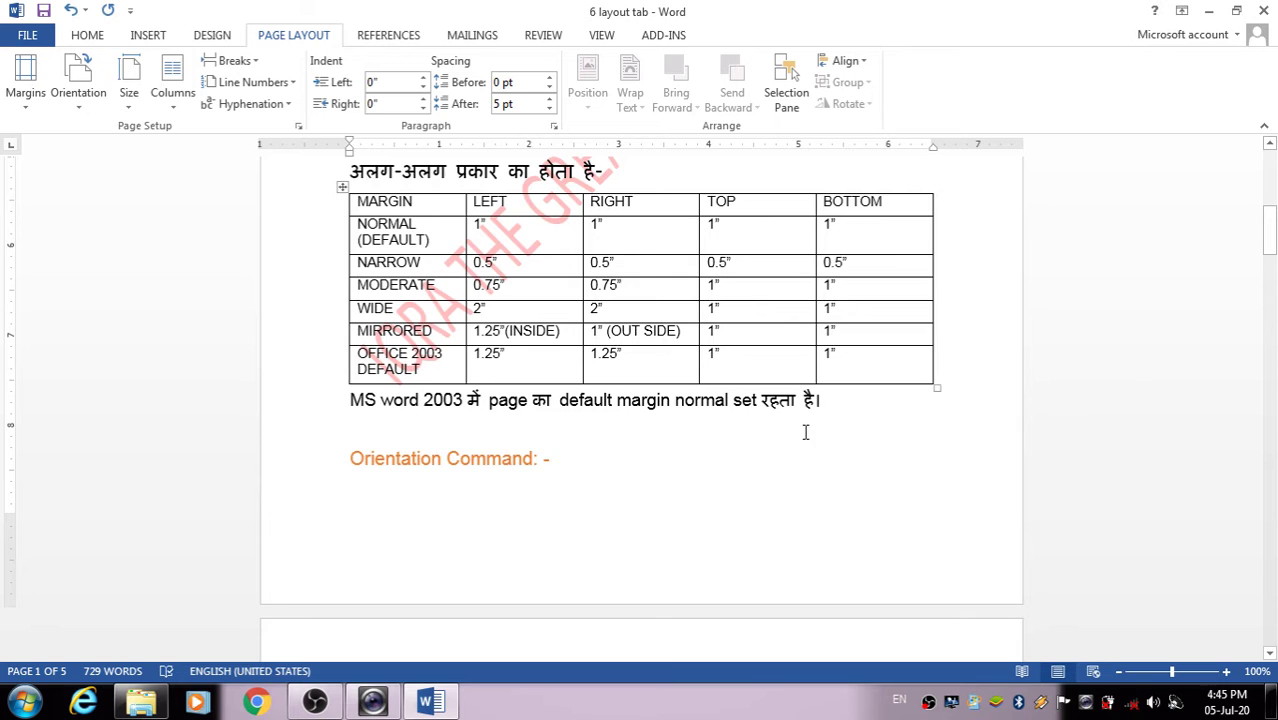
pyautogui.scroll(-1, 806, 433)
pyautogui.scroll(-1, 806, 432)
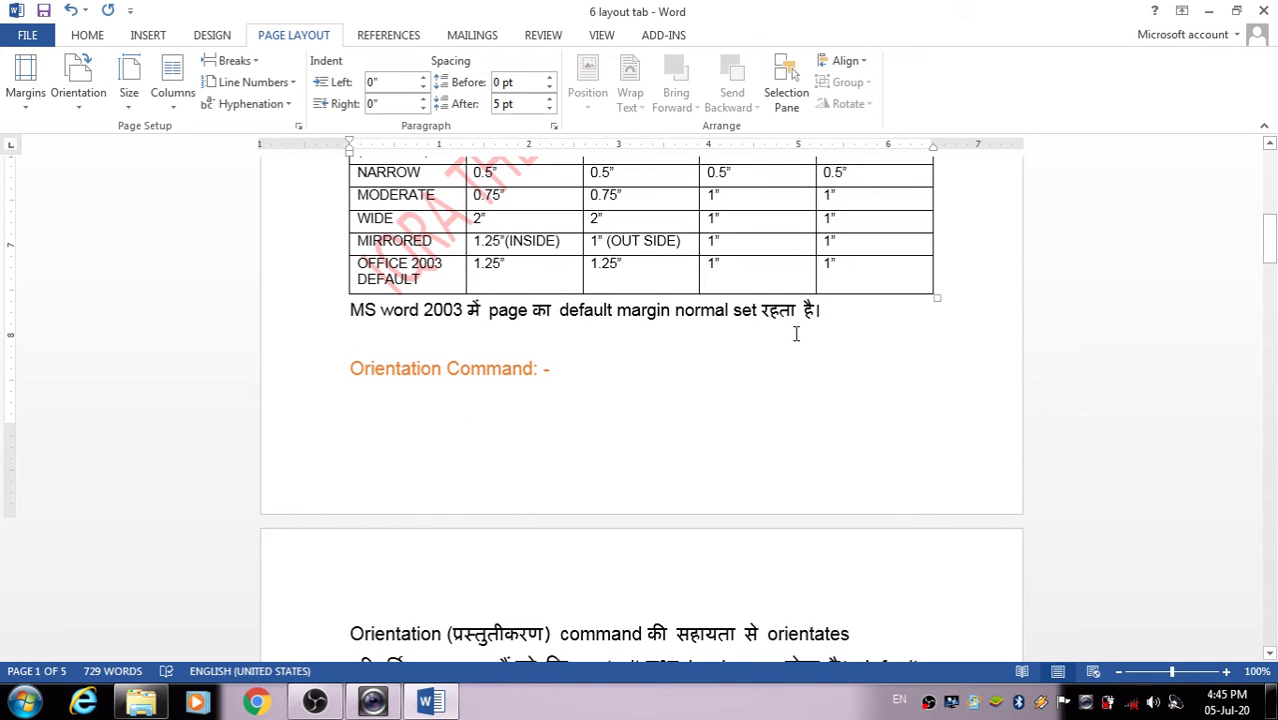
pyautogui.scroll(2, 794, 349)
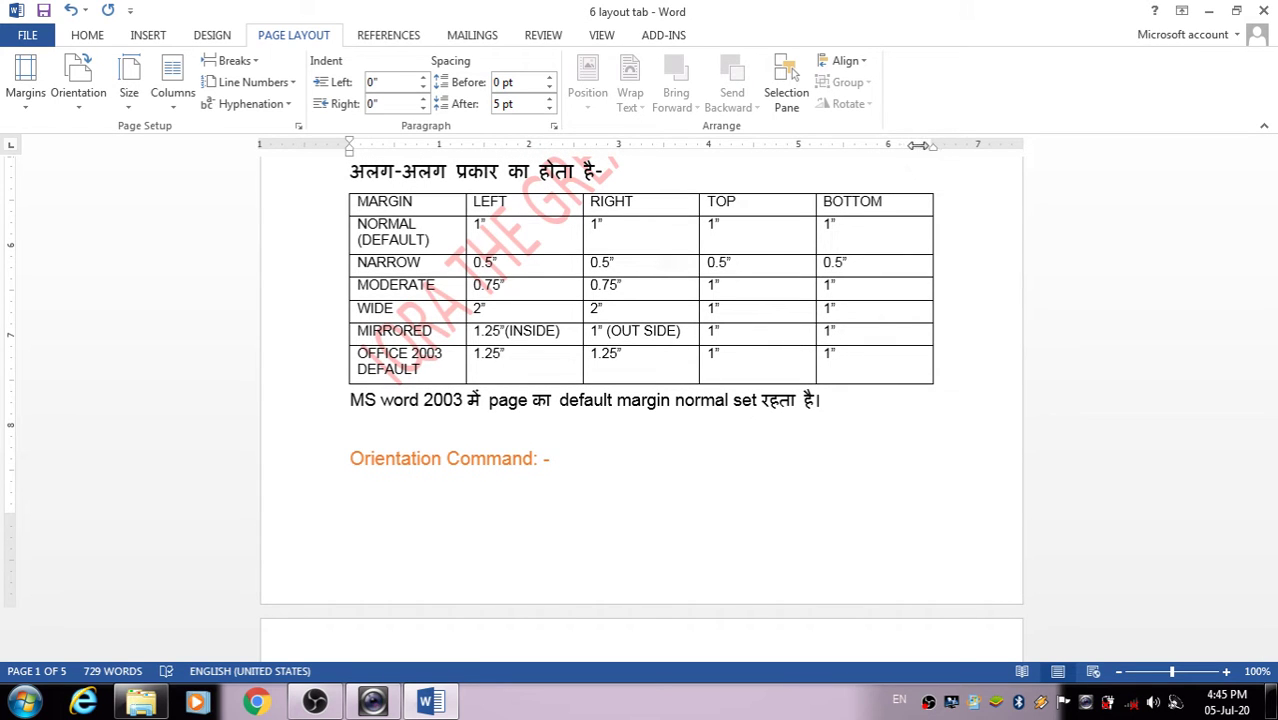
pyautogui.click(36, 95)
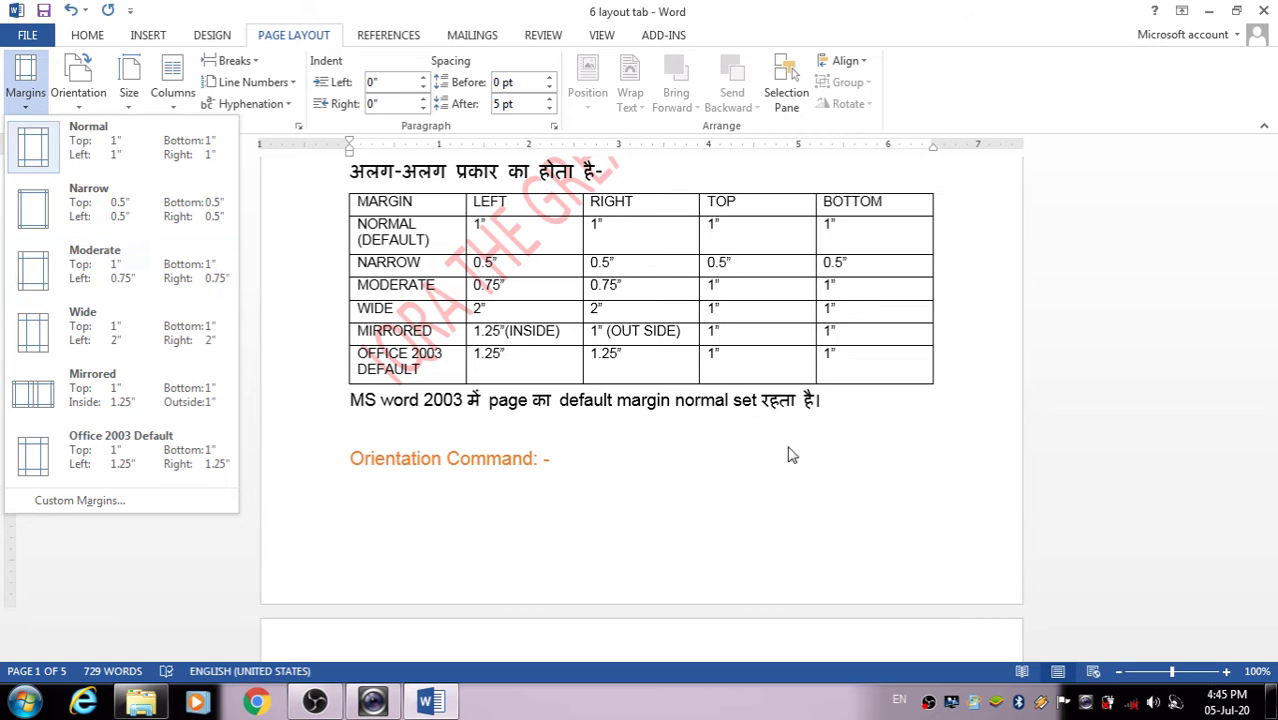
pyautogui.click(955, 493)
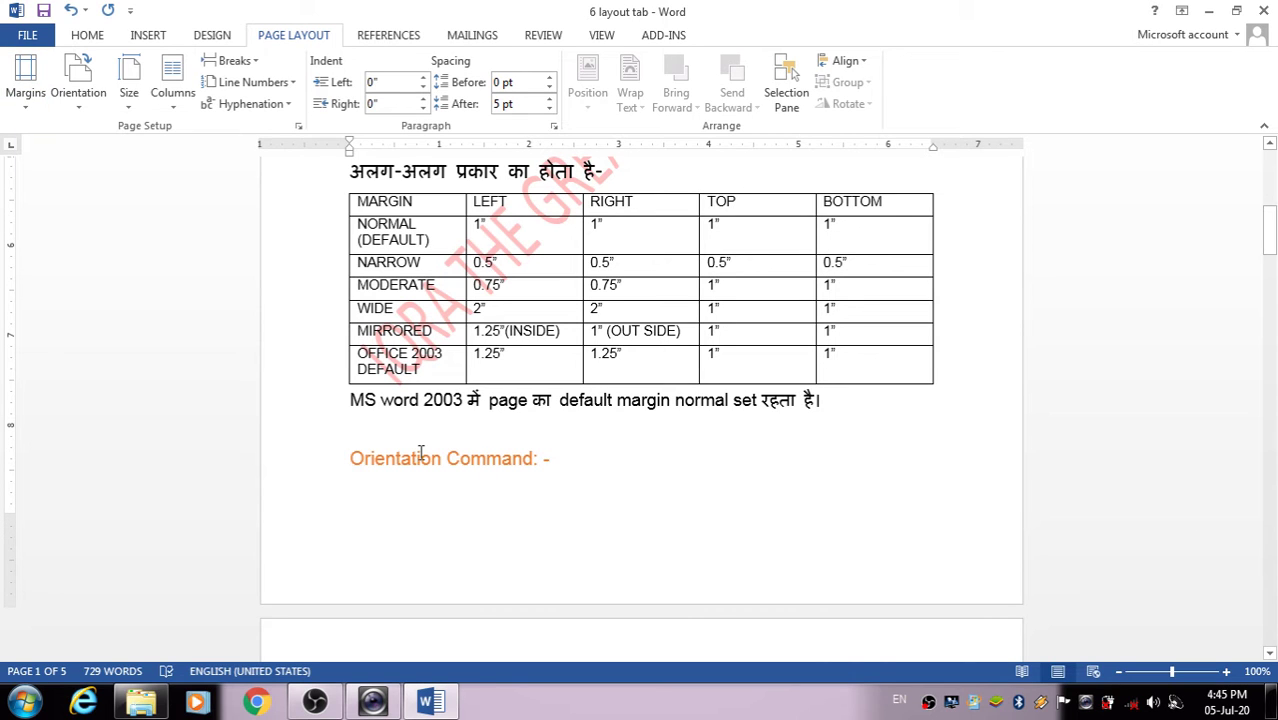
pyautogui.scroll(-1, 410, 430)
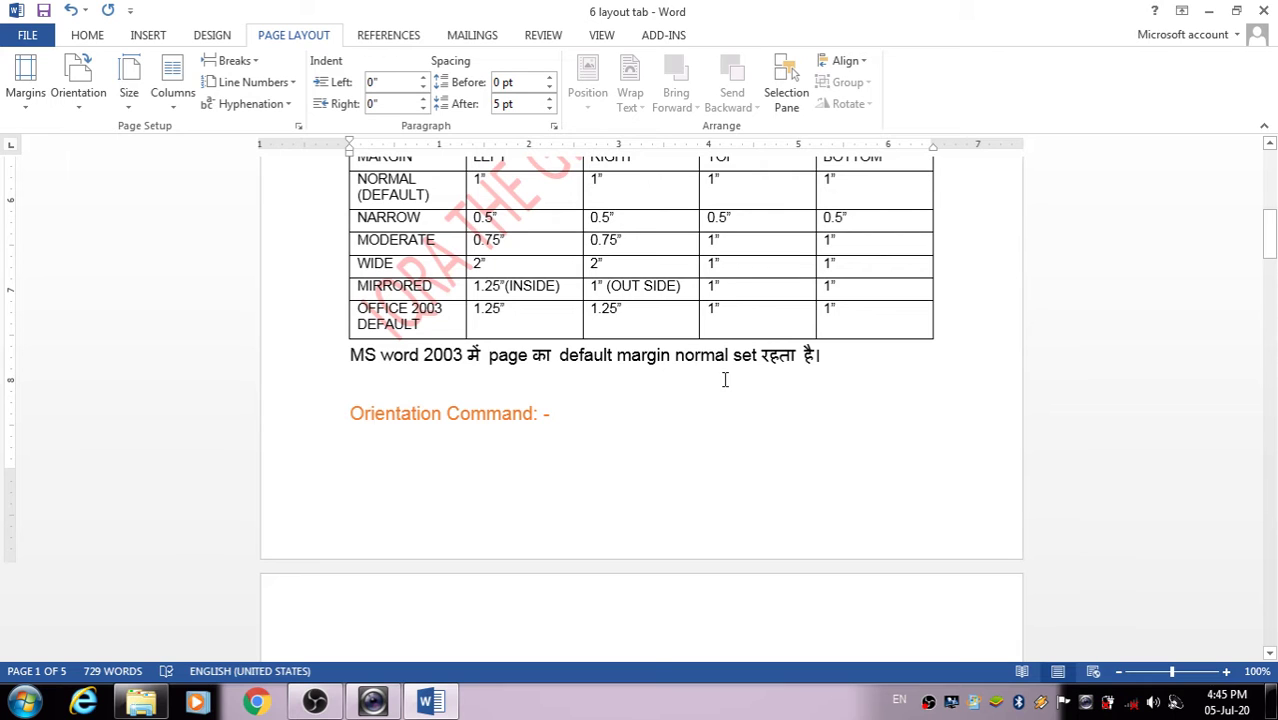
pyautogui.scroll(3, 725, 380)
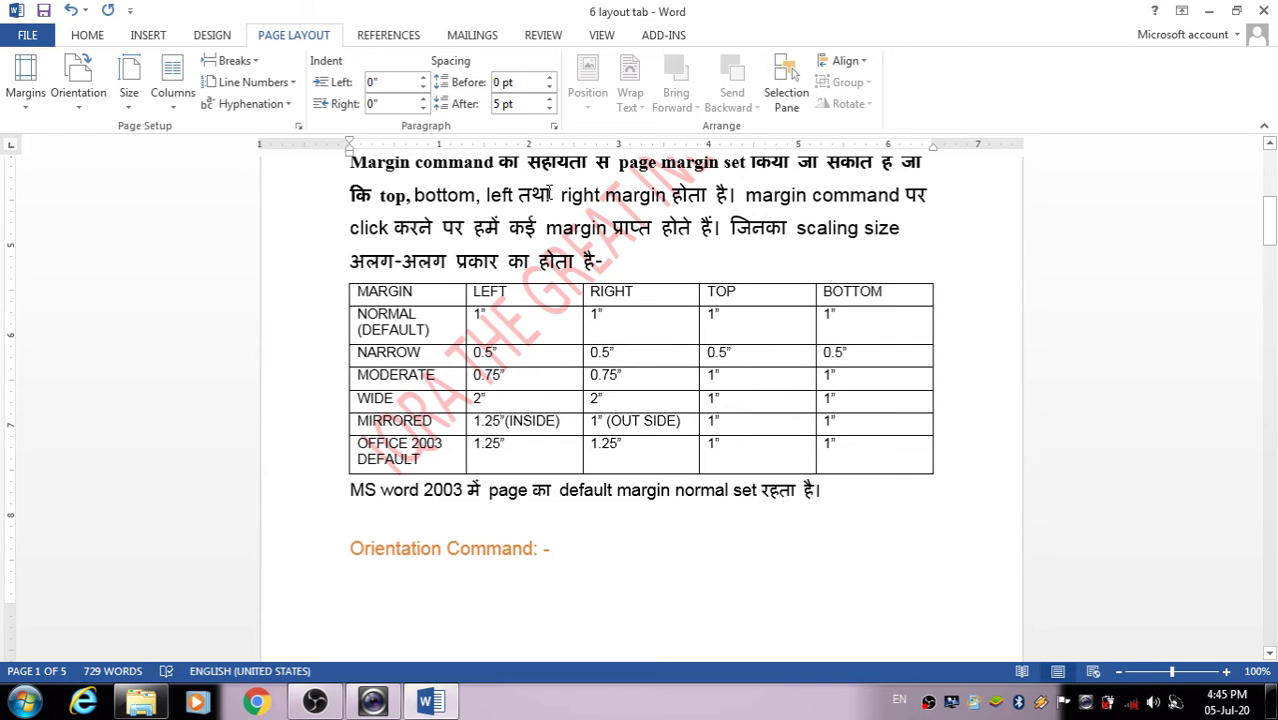
pyautogui.scroll(4, 549, 193)
# Skim the document through to its last page, then return to read the Orientation Command section
pyautogui.moveTo(1272, 208); pyautogui.dragTo(1262, 668)
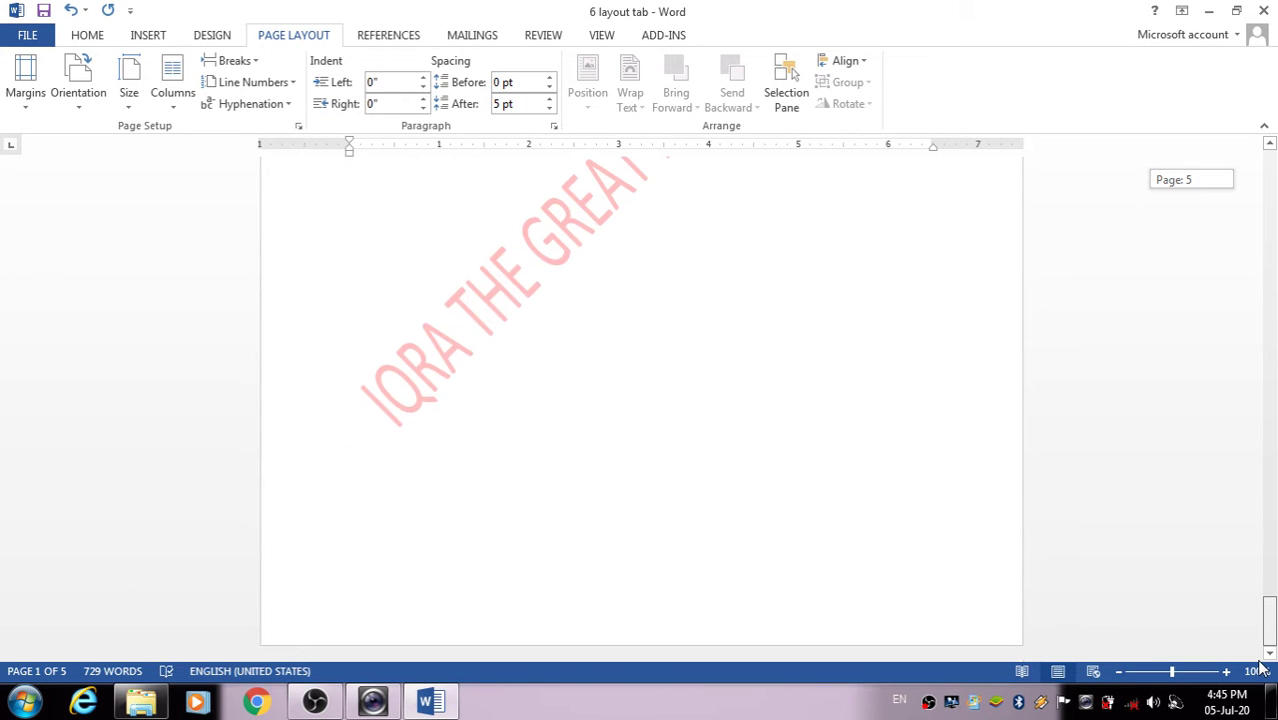
pyautogui.moveTo(1270, 612); pyautogui.dragTo(1270, 540)
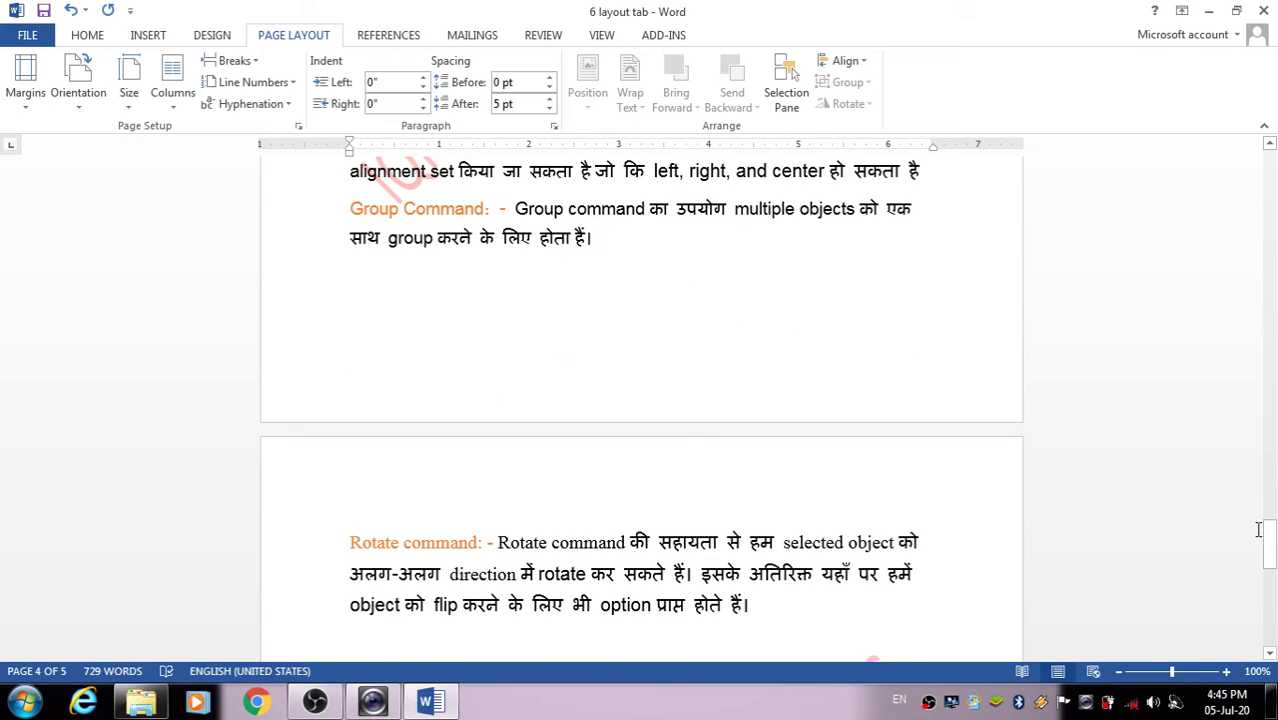
pyautogui.moveTo(1269, 540); pyautogui.dragTo(1273, 146)
pyautogui.scroll(-5, 787, 394)
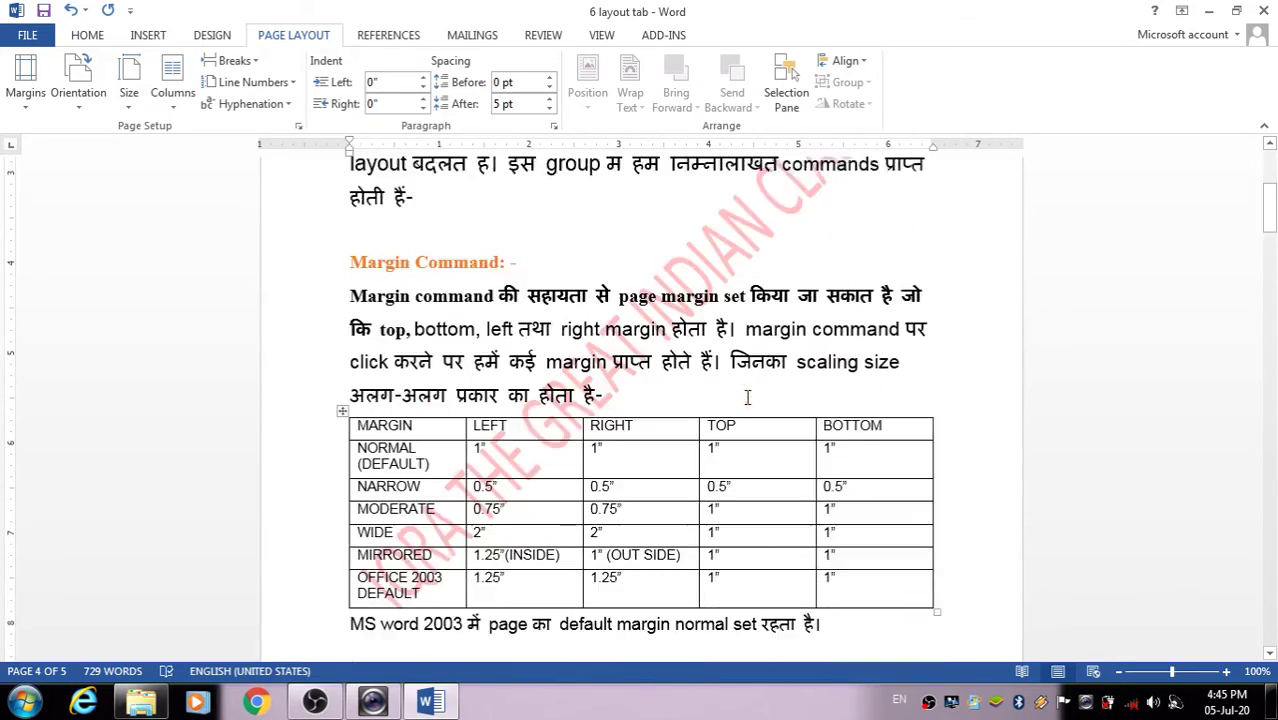
pyautogui.scroll(-8, 747, 397)
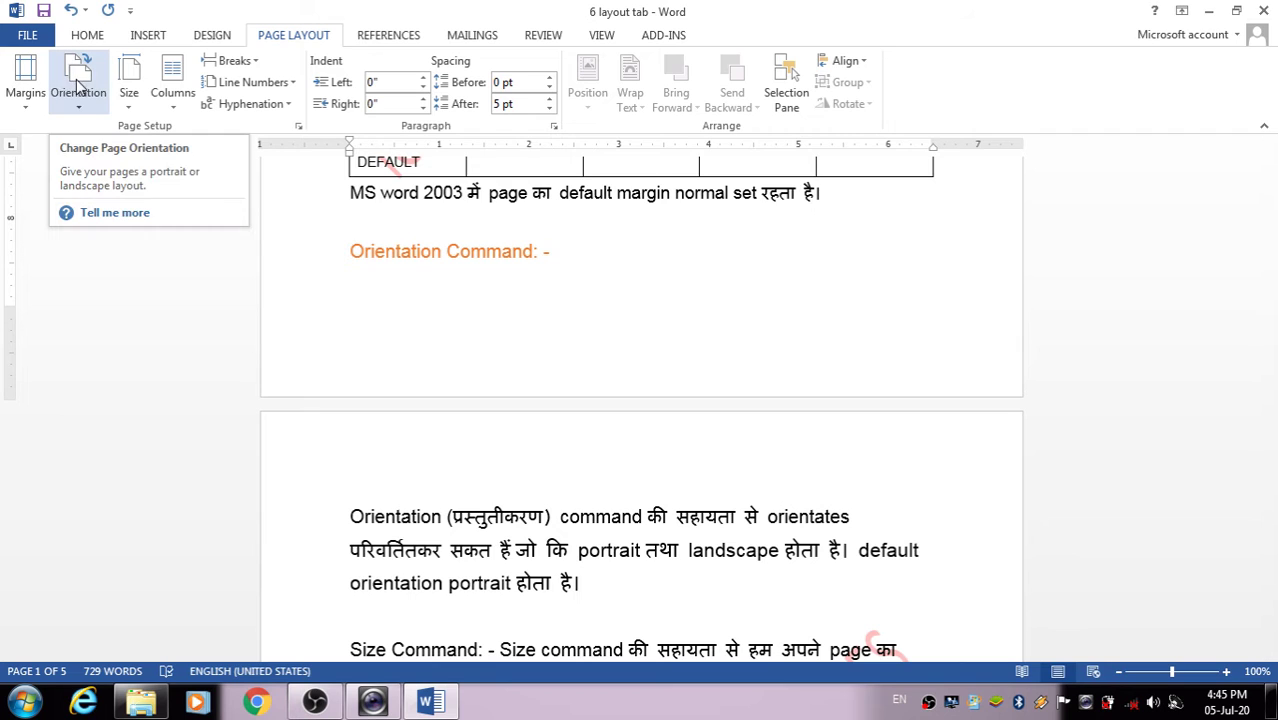
pyautogui.scroll(-1, 560, 530)
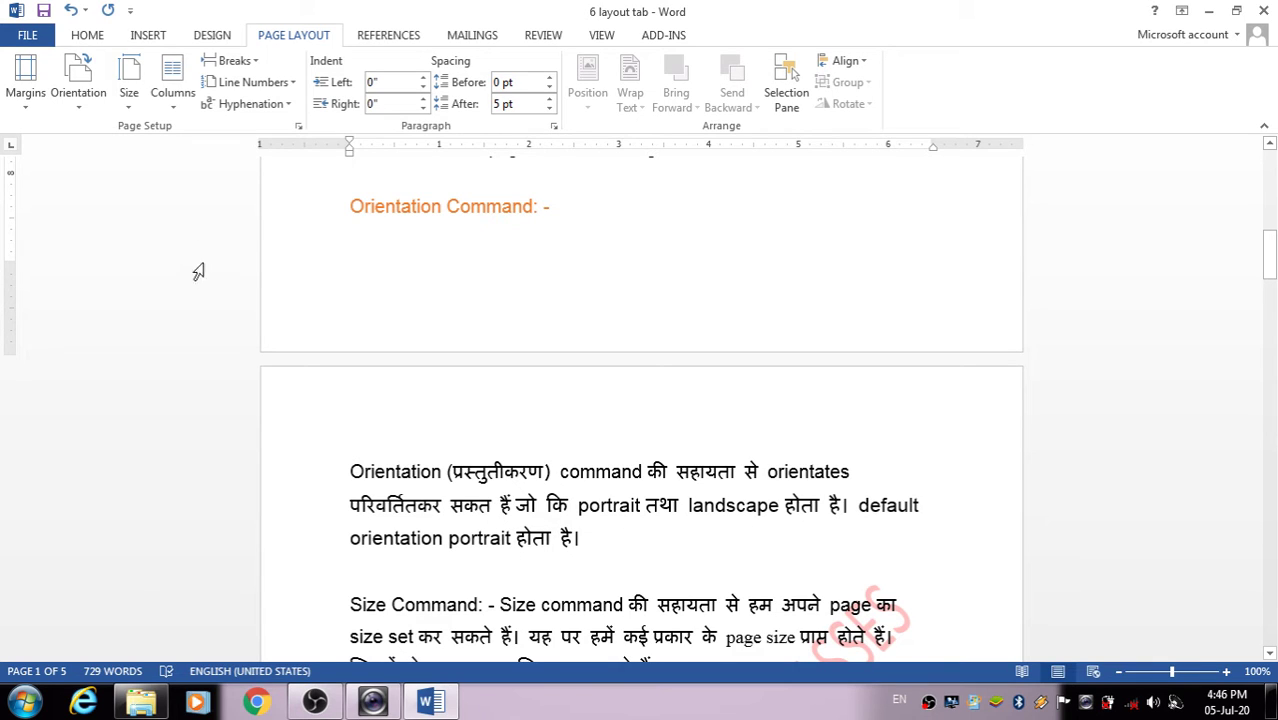
# Change the page orientation to Landscape, then set it back to Portrait
pyautogui.click(90, 92)
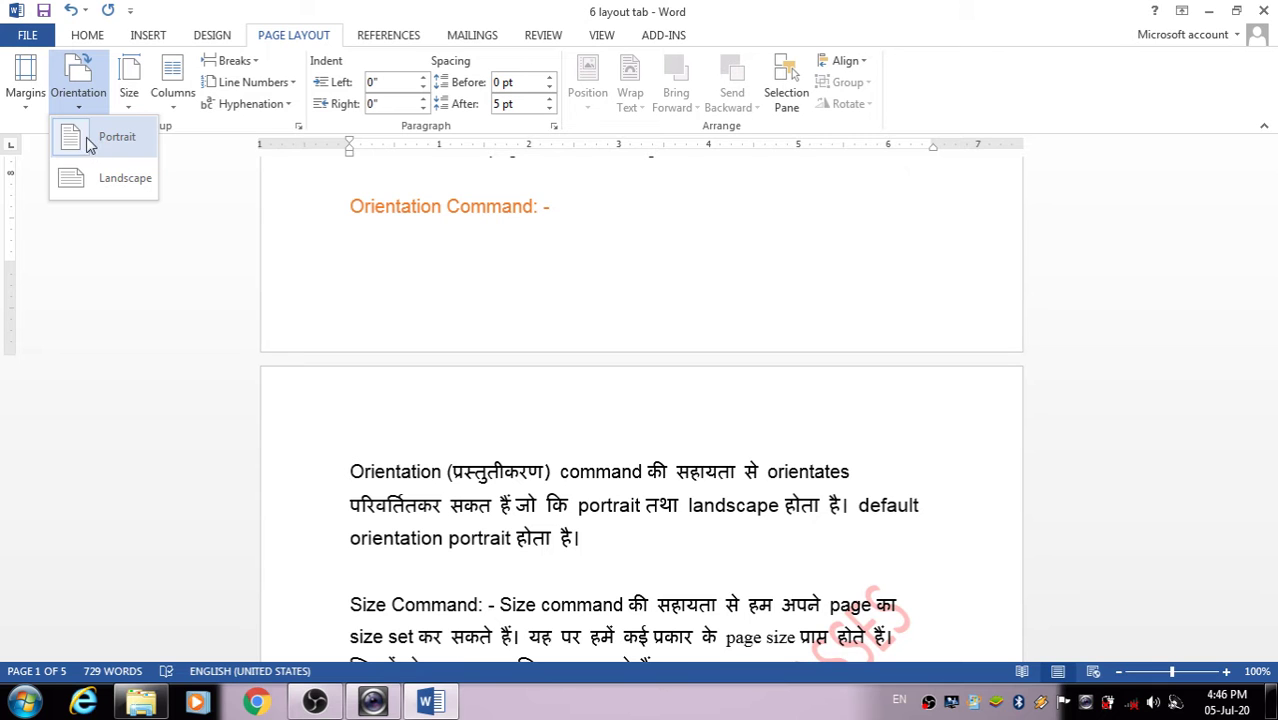
pyautogui.click(110, 181)
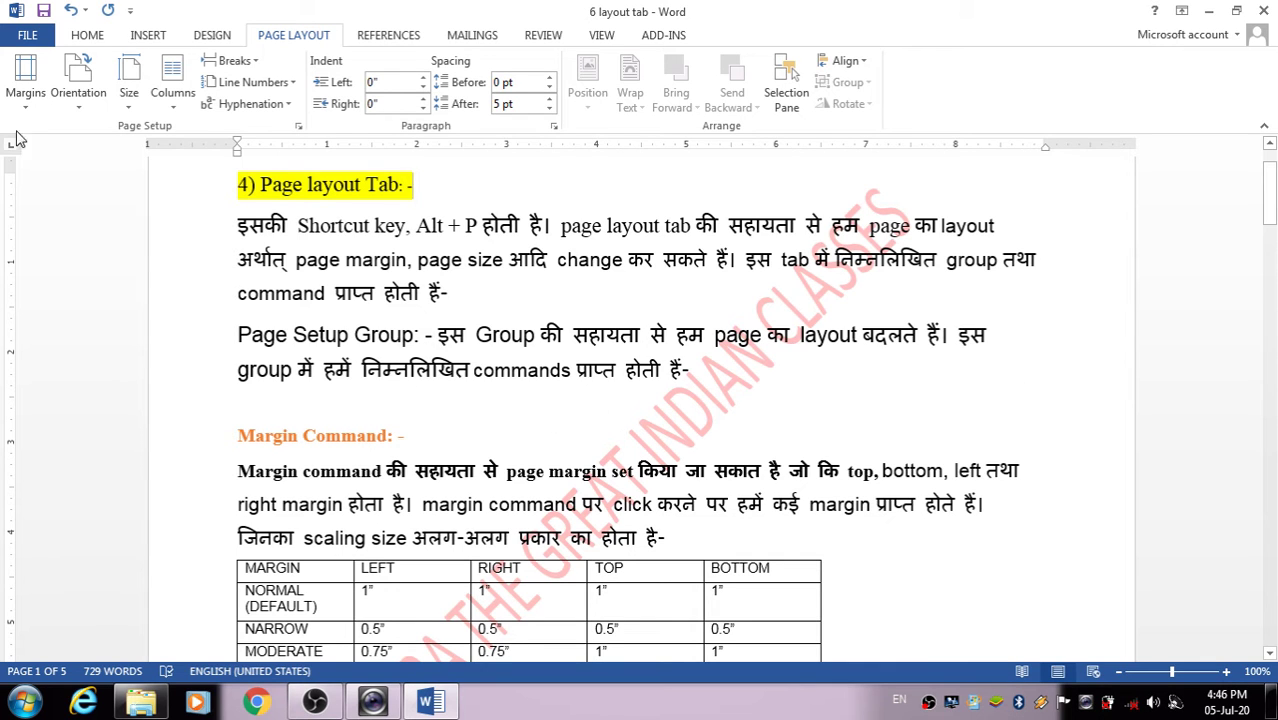
pyautogui.click(91, 73)
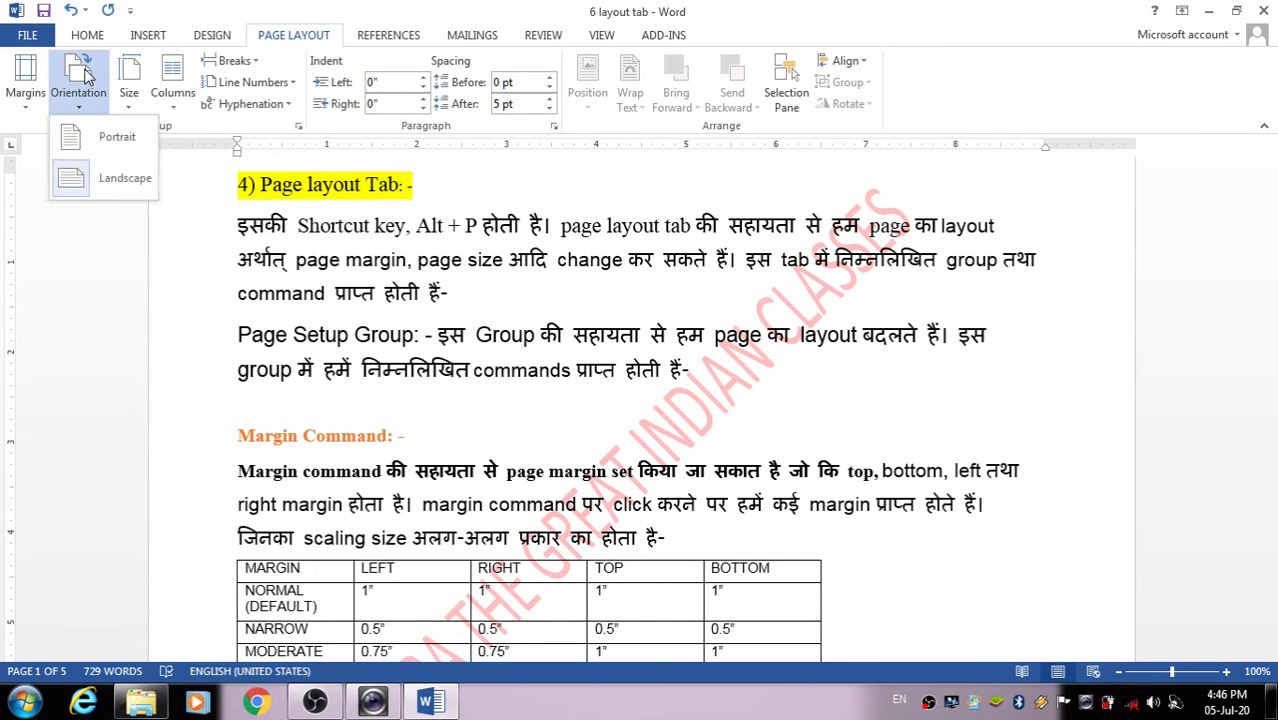
pyautogui.click(112, 137)
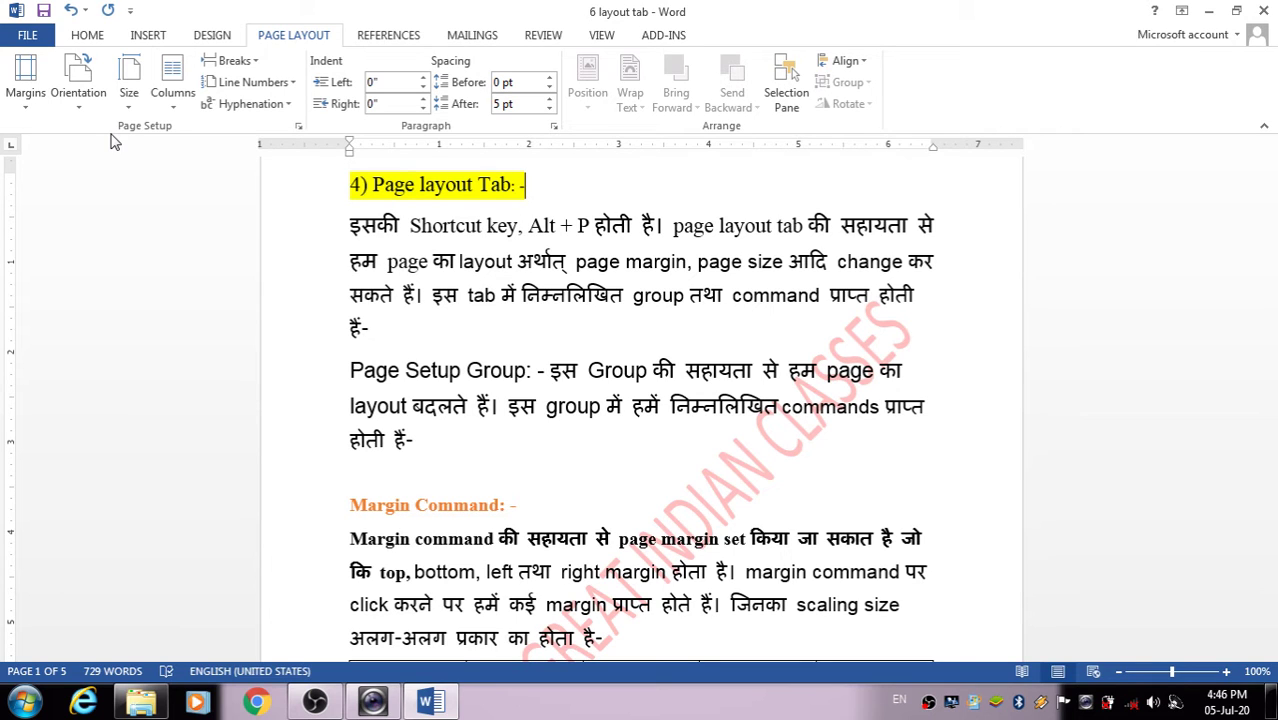
# Review the page orientation choices, then compare the Size Command section's table with the available paper sizes
pyautogui.click(76, 92)
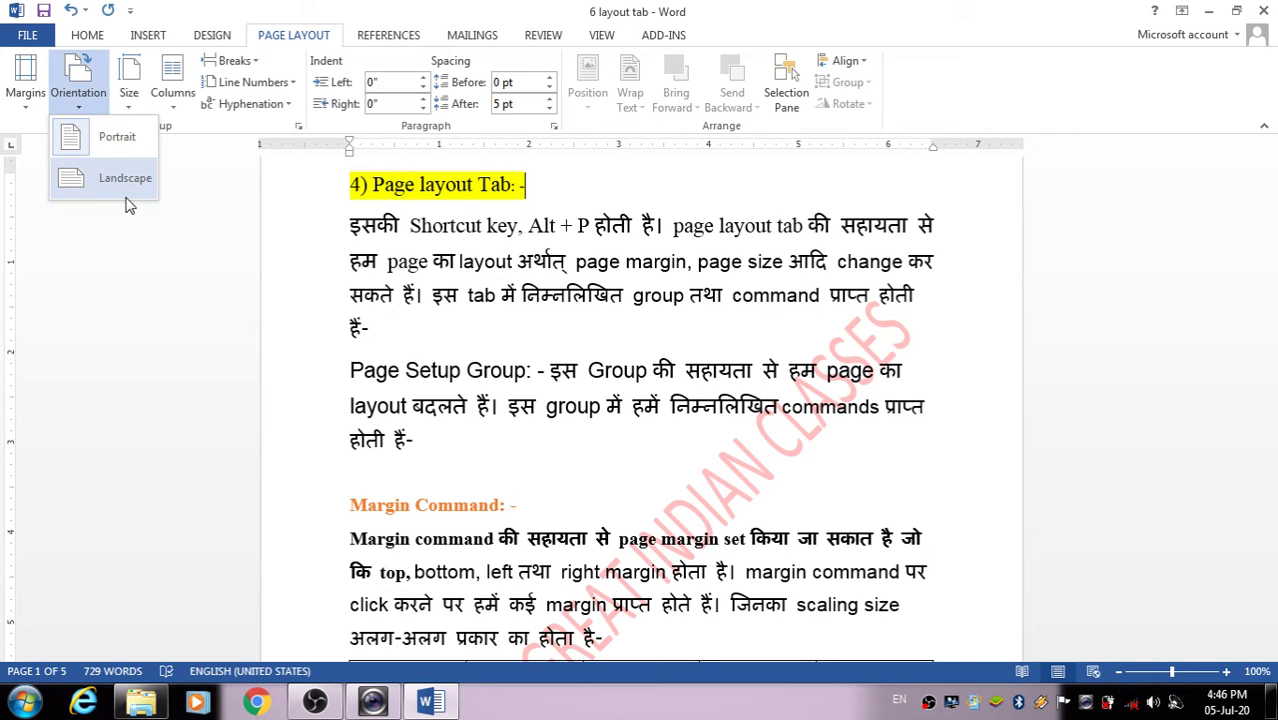
pyautogui.click(157, 260)
pyautogui.scroll(-10, 465, 320)
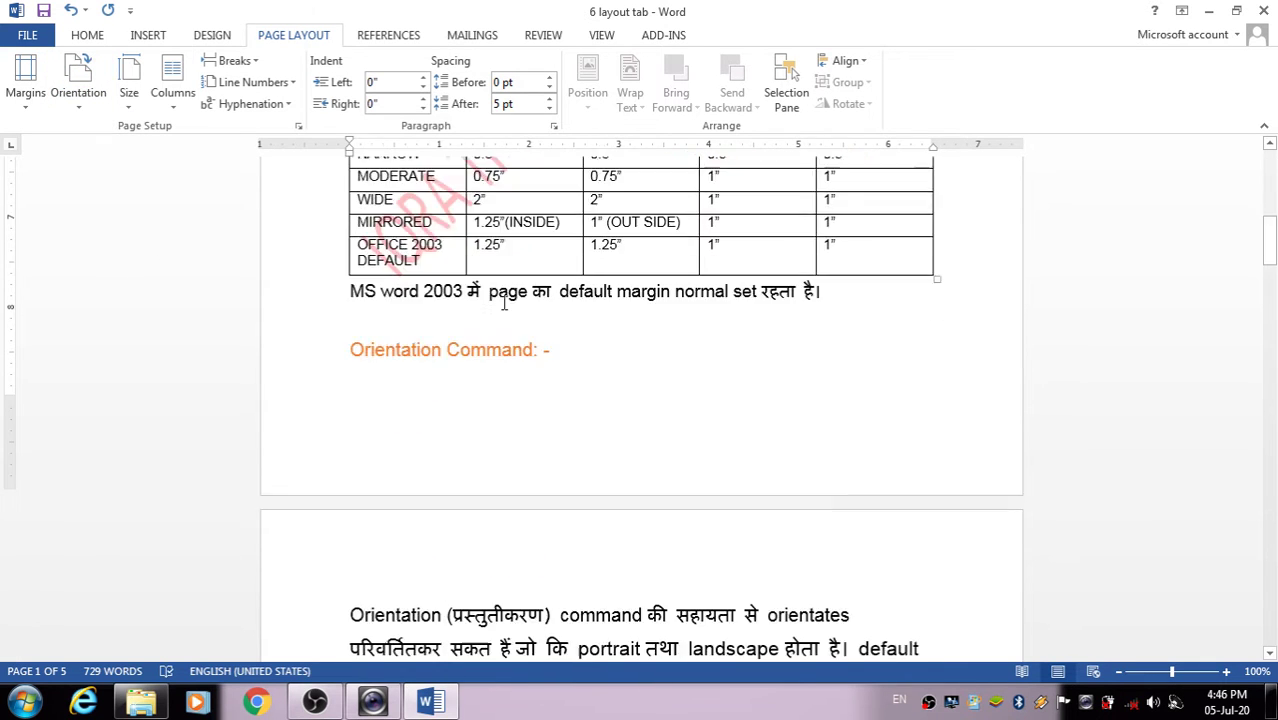
pyautogui.scroll(-5, 505, 305)
pyautogui.scroll(-2, 504, 300)
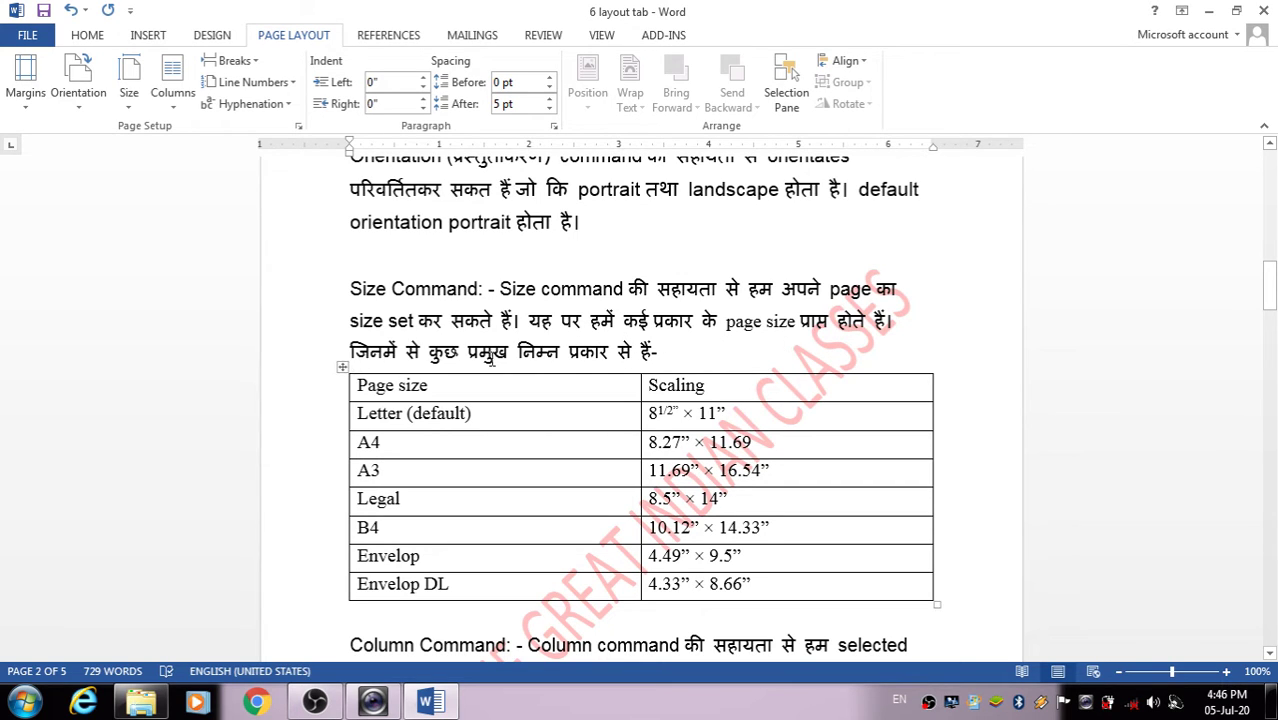
pyautogui.scroll(-1, 584, 366)
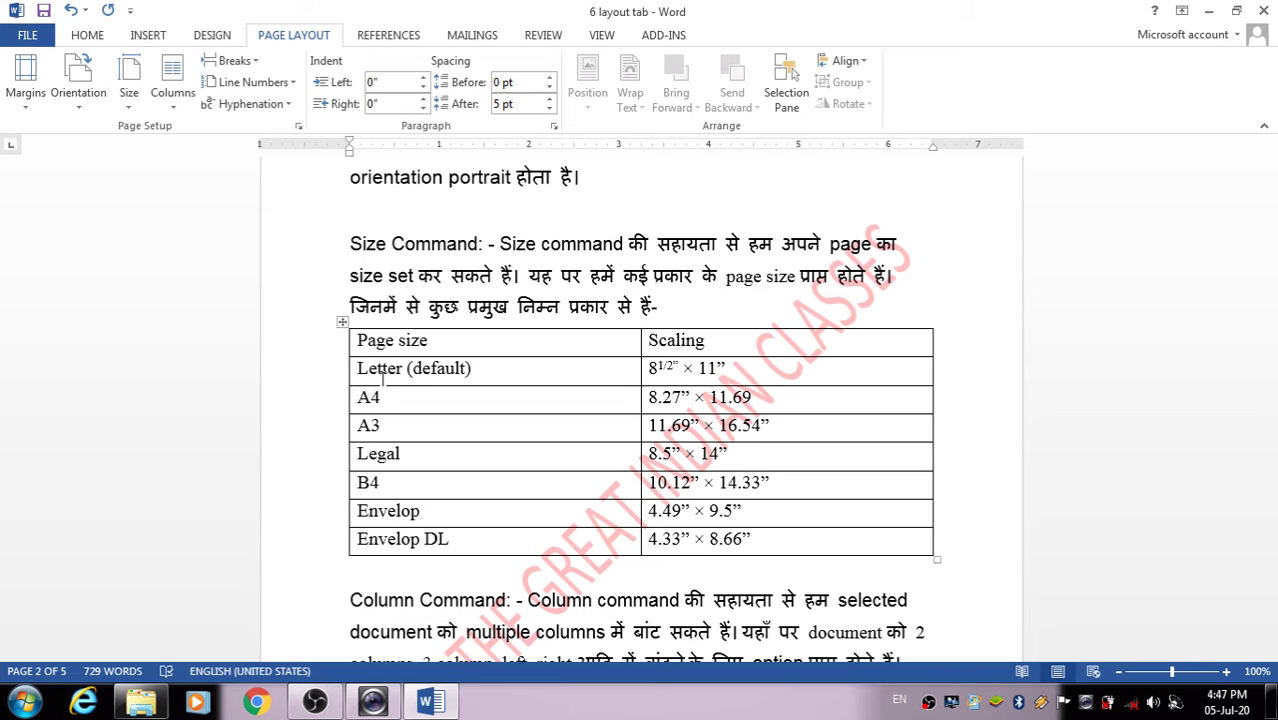
pyautogui.click(138, 92)
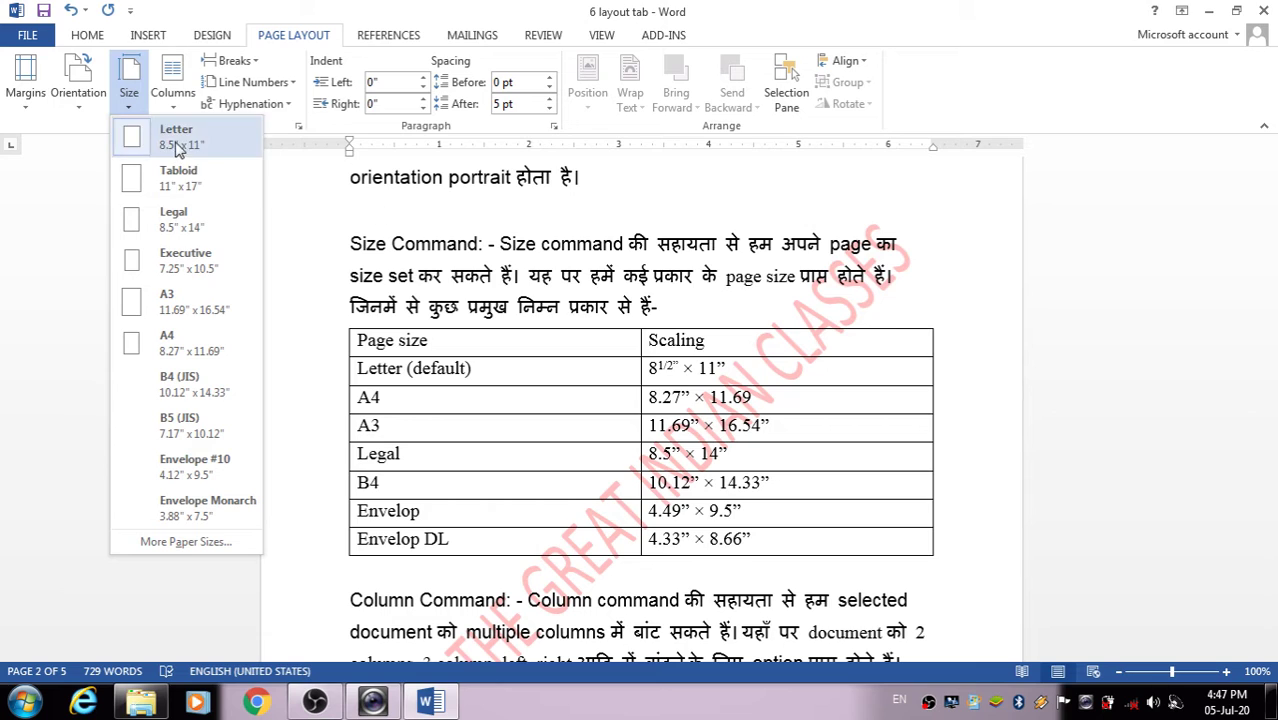
pyautogui.click(985, 337)
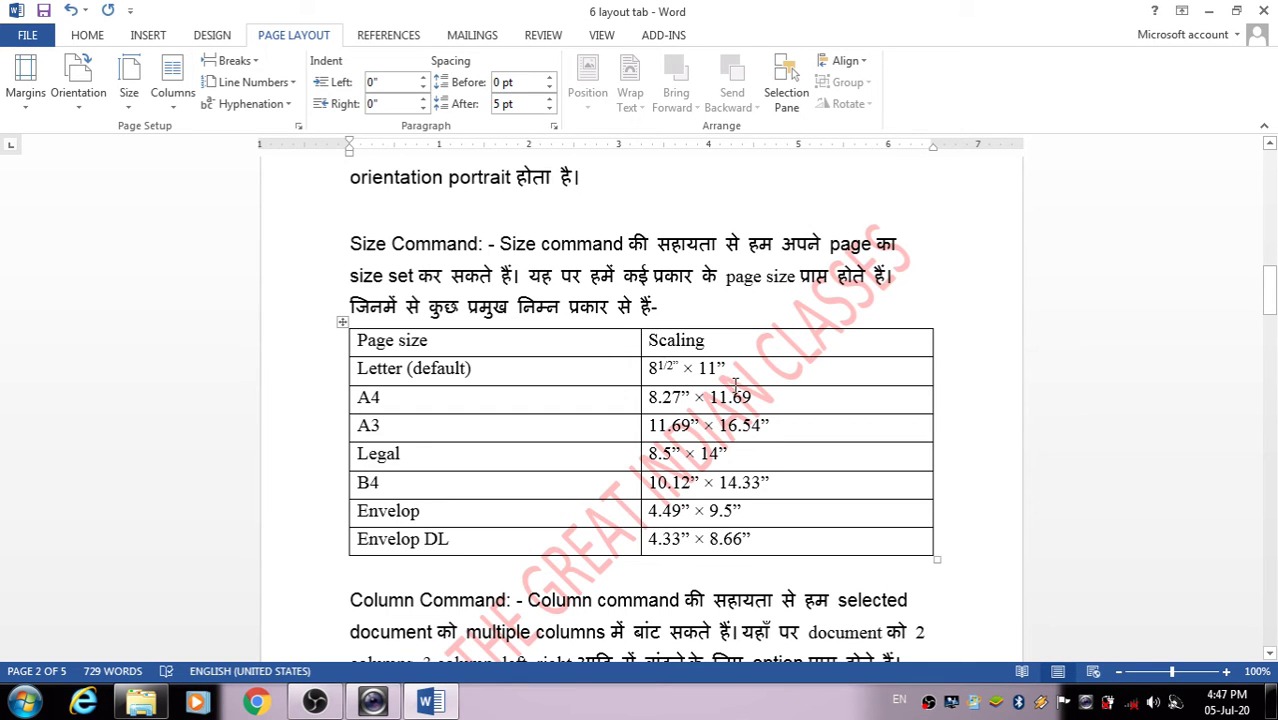
# Read the notes' page size table and the Column Command section below it
pyautogui.scroll(-3, 735, 385)
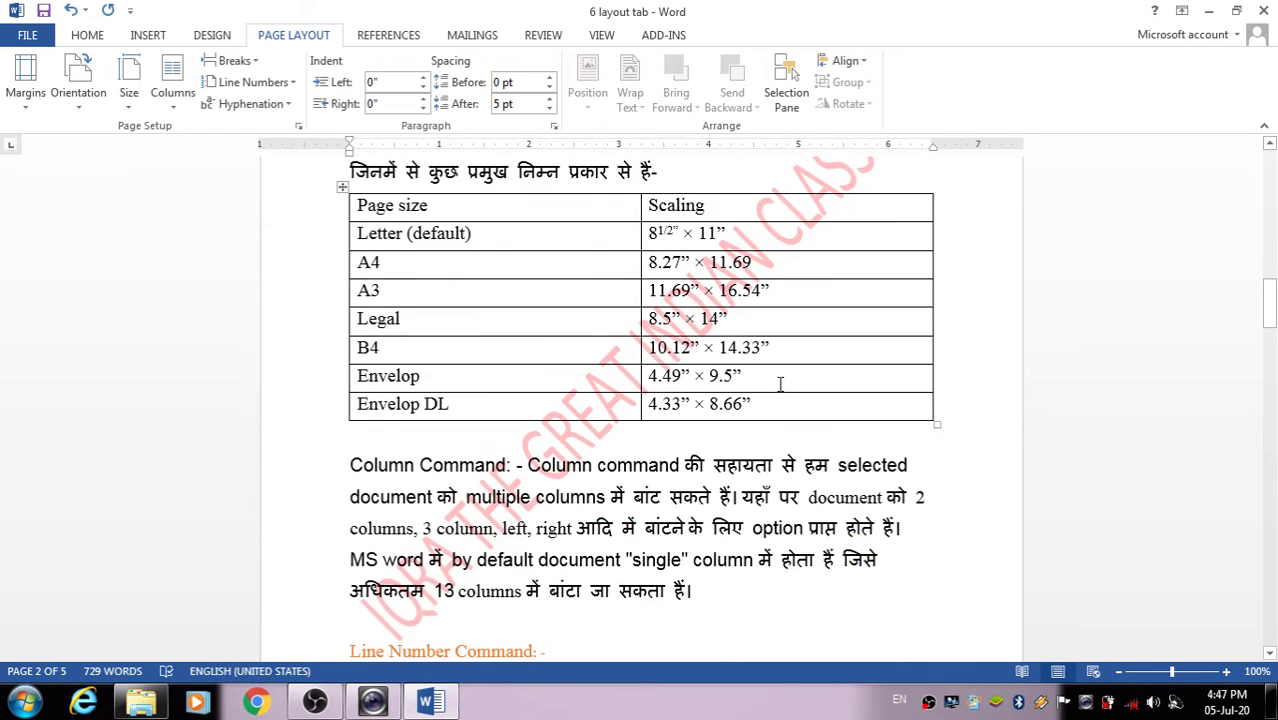
pyautogui.scroll(2, 804, 426)
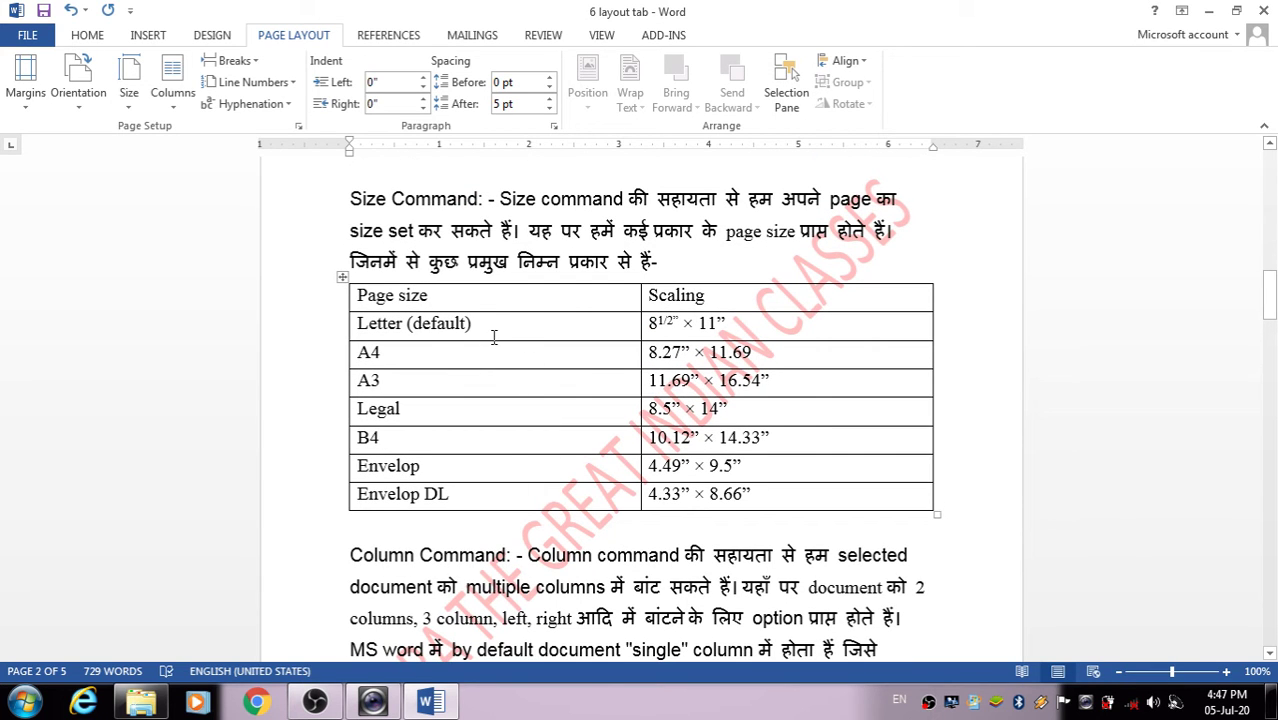
pyautogui.scroll(-3, 481, 338)
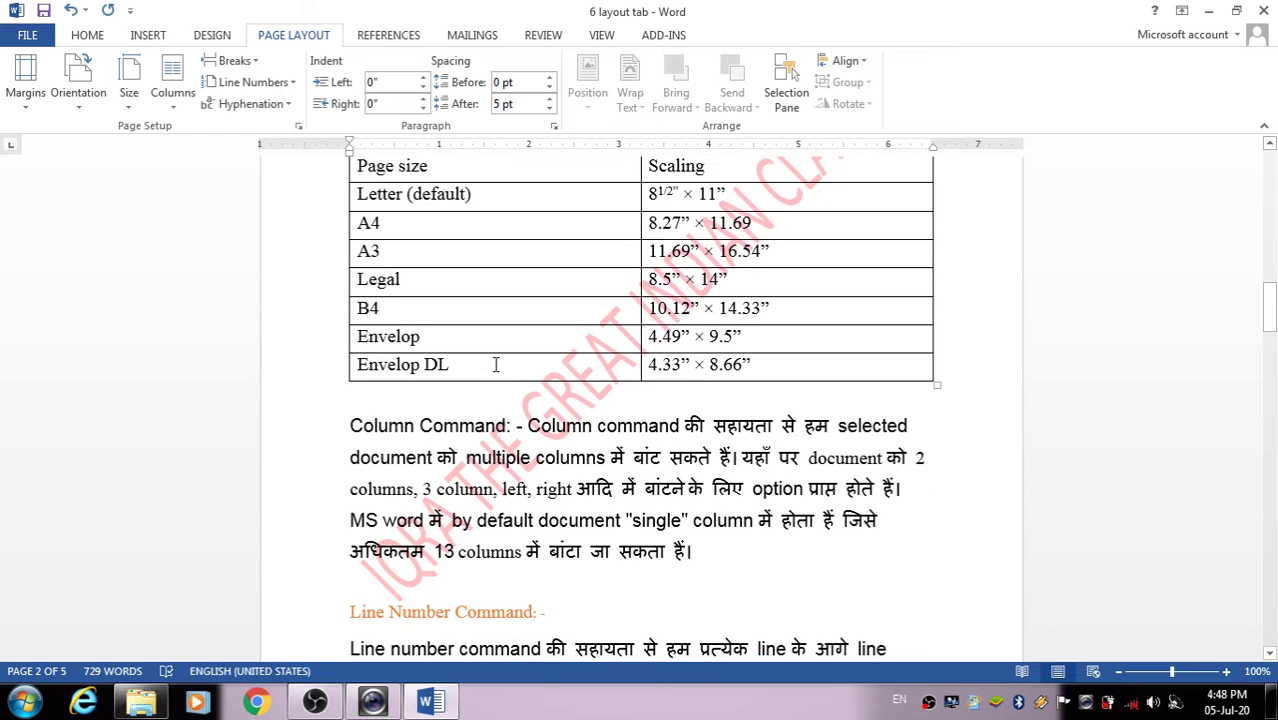
pyautogui.scroll(2, 498, 364)
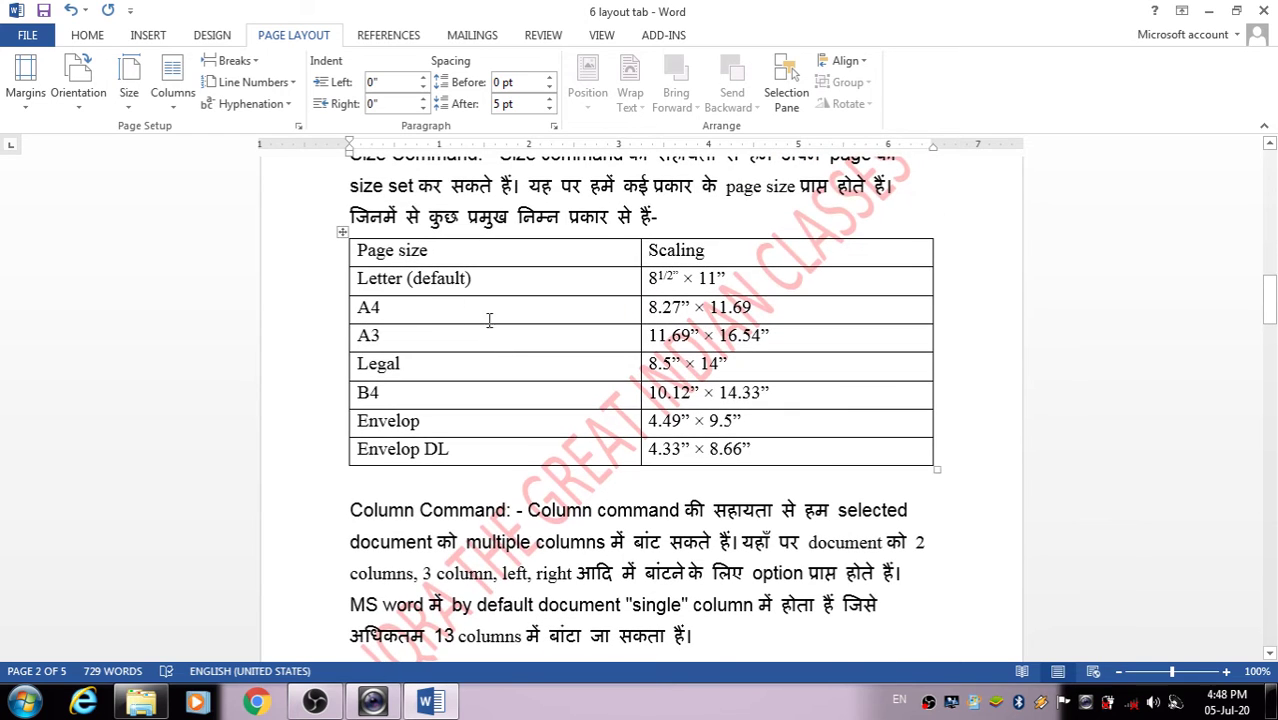
pyautogui.scroll(-1, 517, 415)
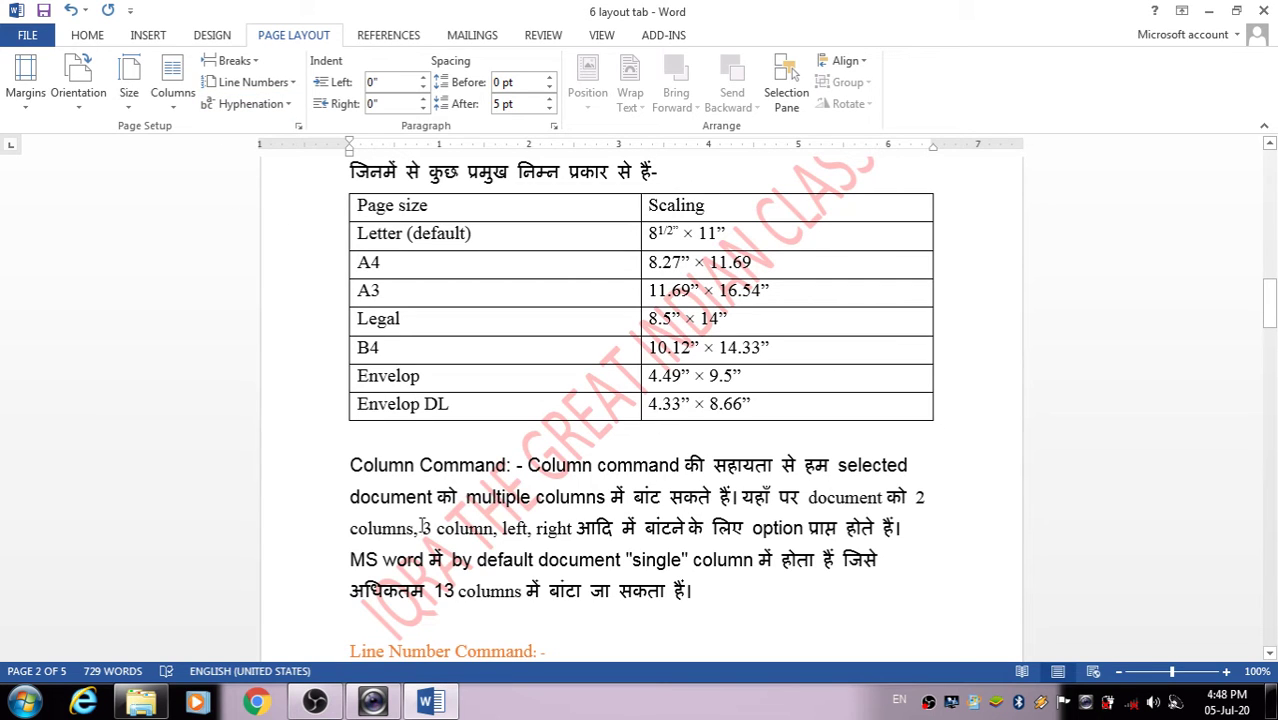
pyautogui.scroll(-1, 500, 498)
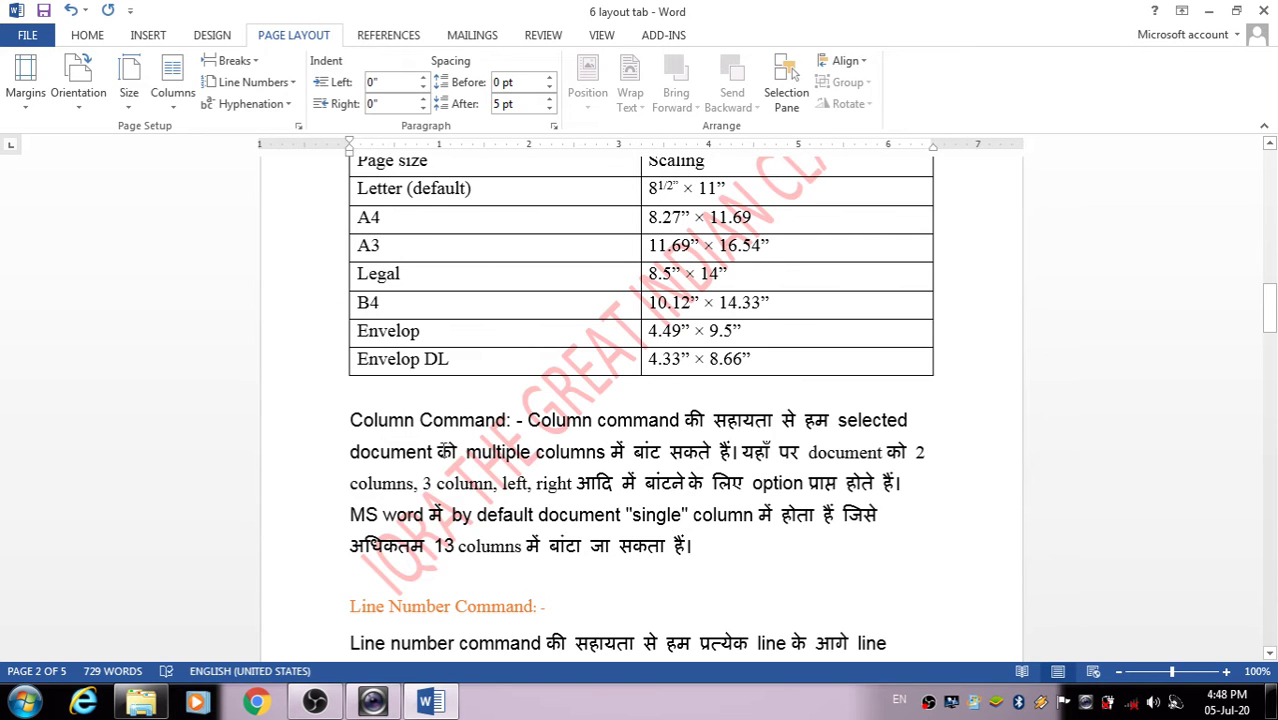
pyautogui.scroll(-3, 456, 470)
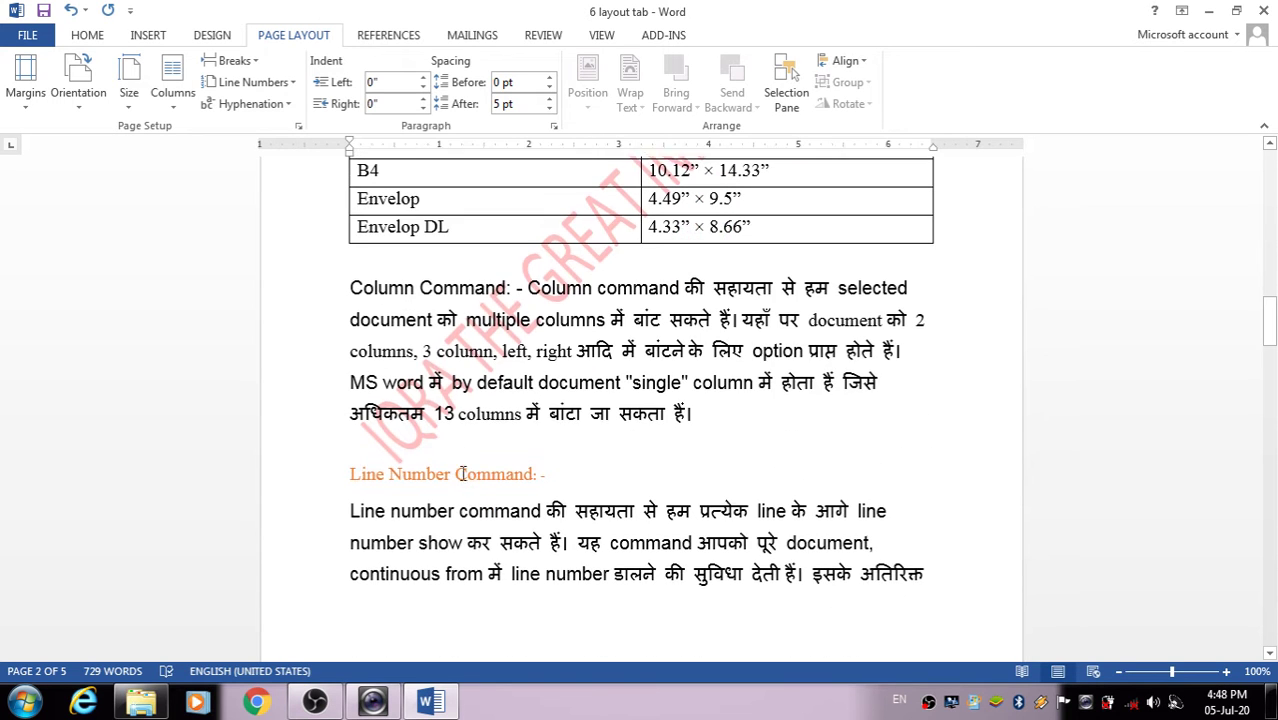
# Try laying out the document text in two columns and in three columns
pyautogui.click(177, 88)
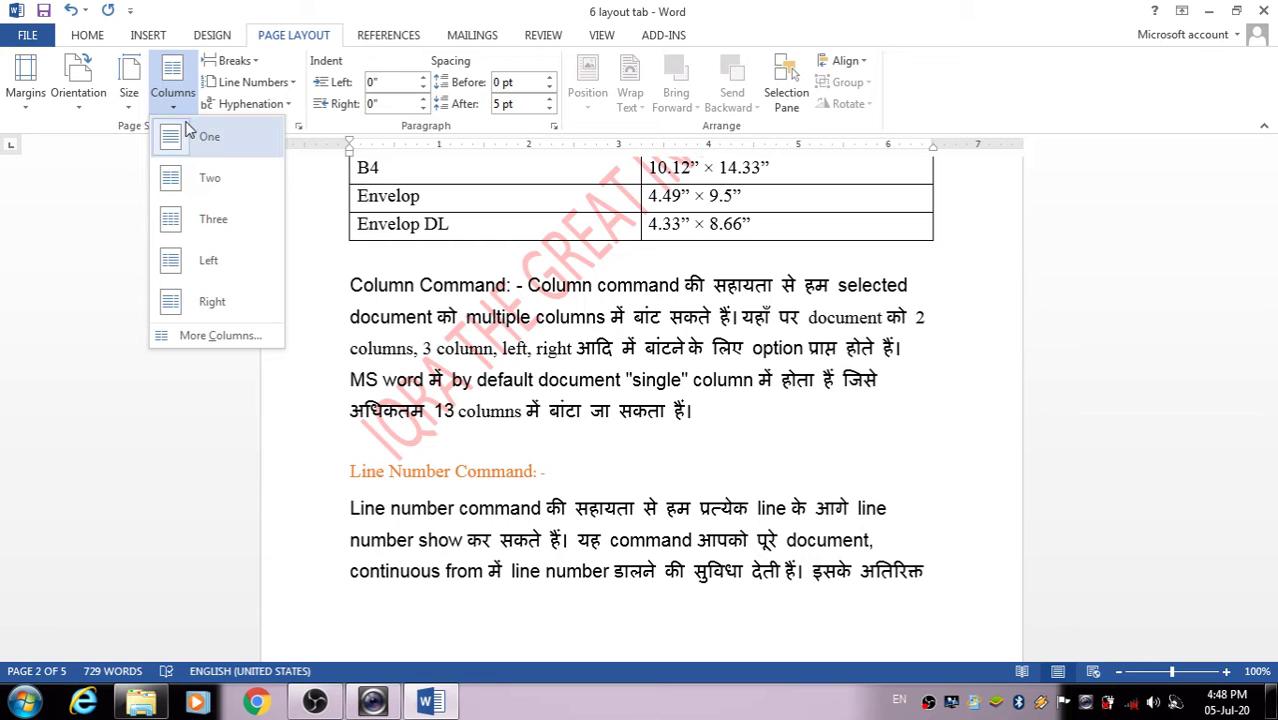
pyautogui.click(209, 182)
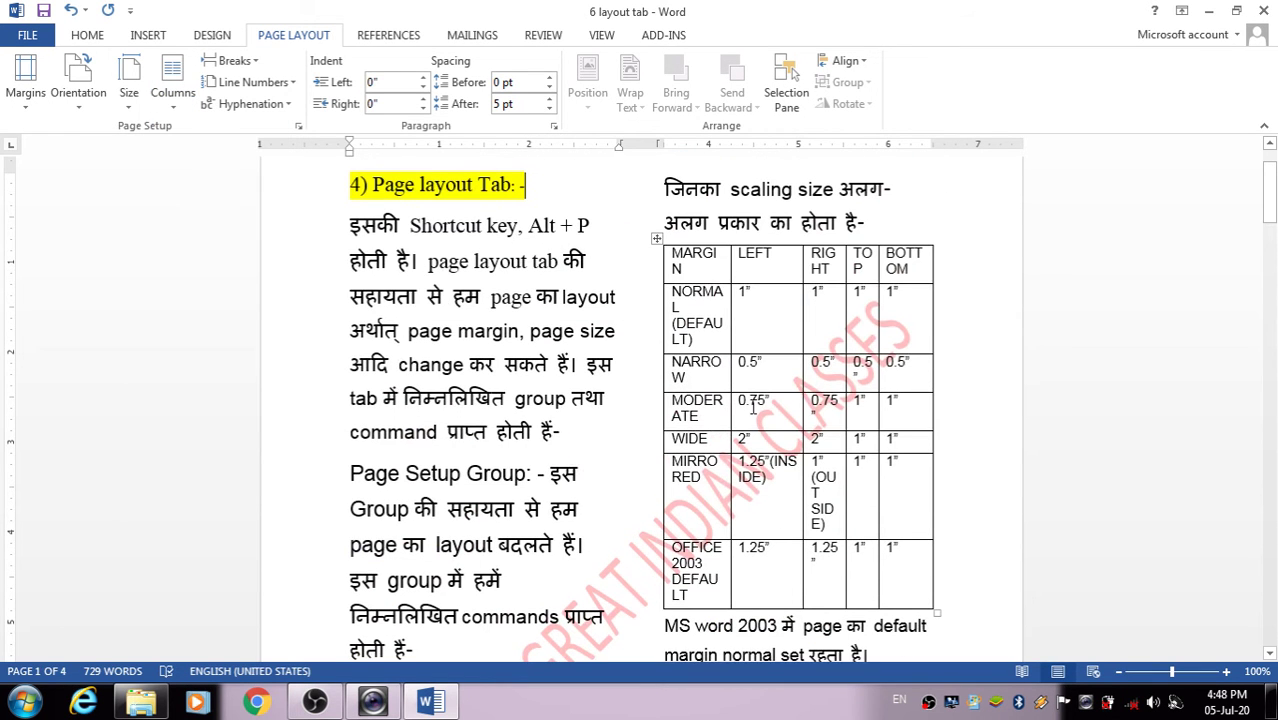
pyautogui.click(172, 80)
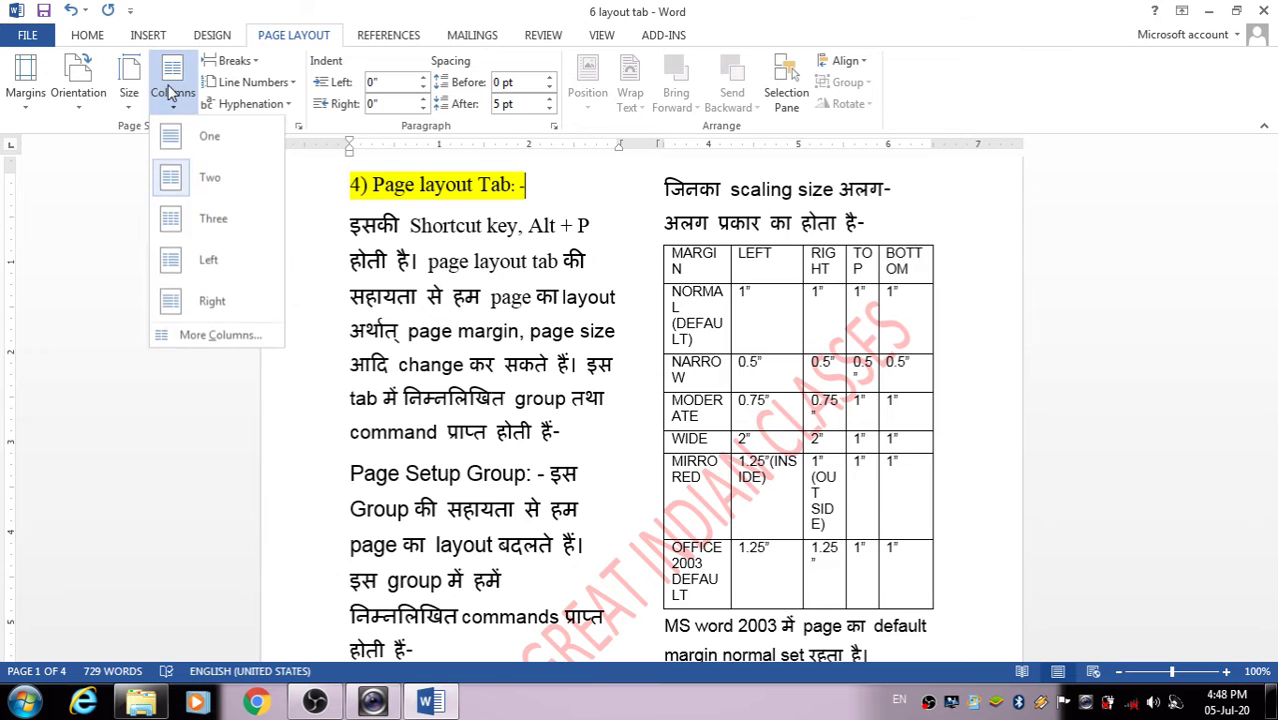
pyautogui.click(210, 232)
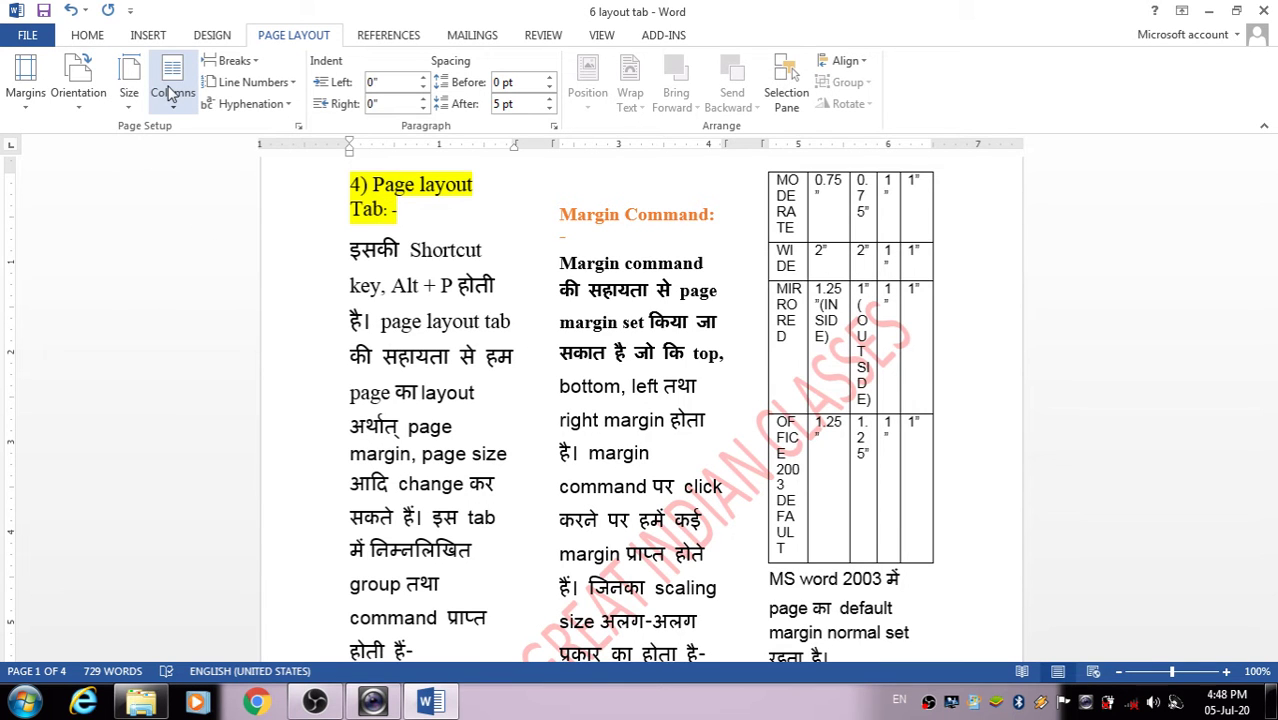
# Try the Left and Right column presets on the document
pyautogui.click(172, 92)
pyautogui.click(198, 258)
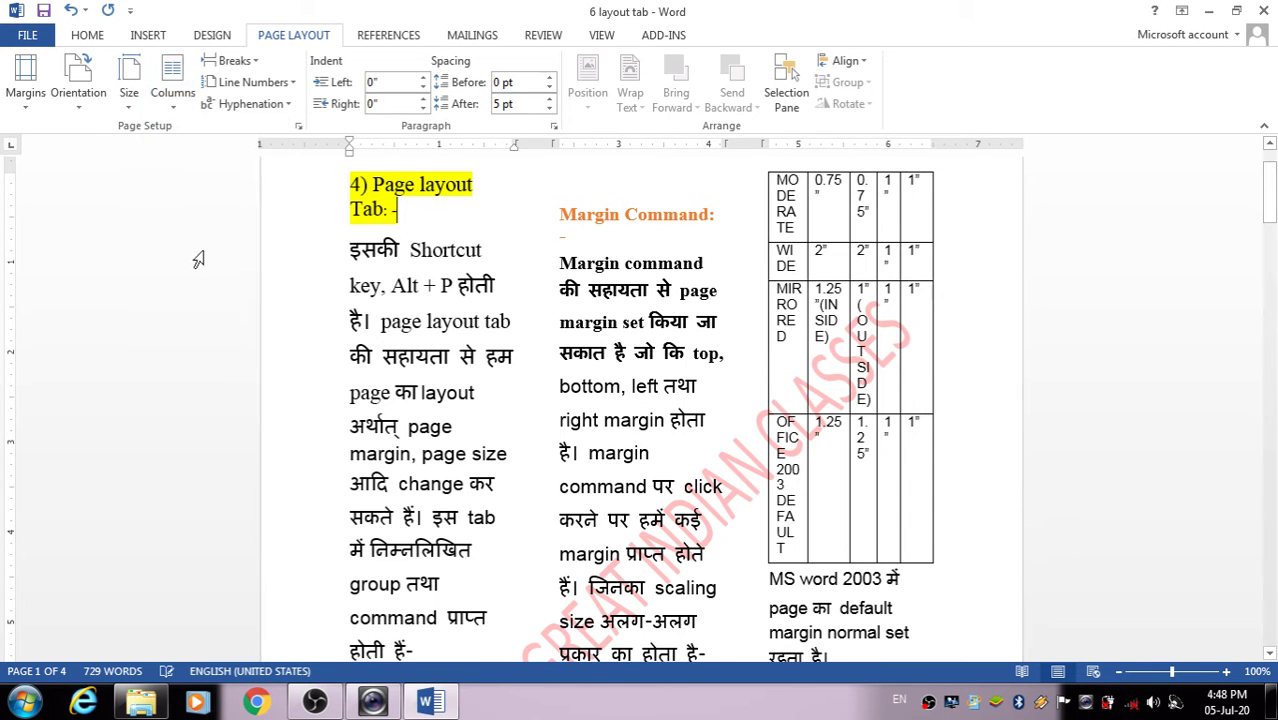
pyautogui.click(172, 92)
pyautogui.click(218, 300)
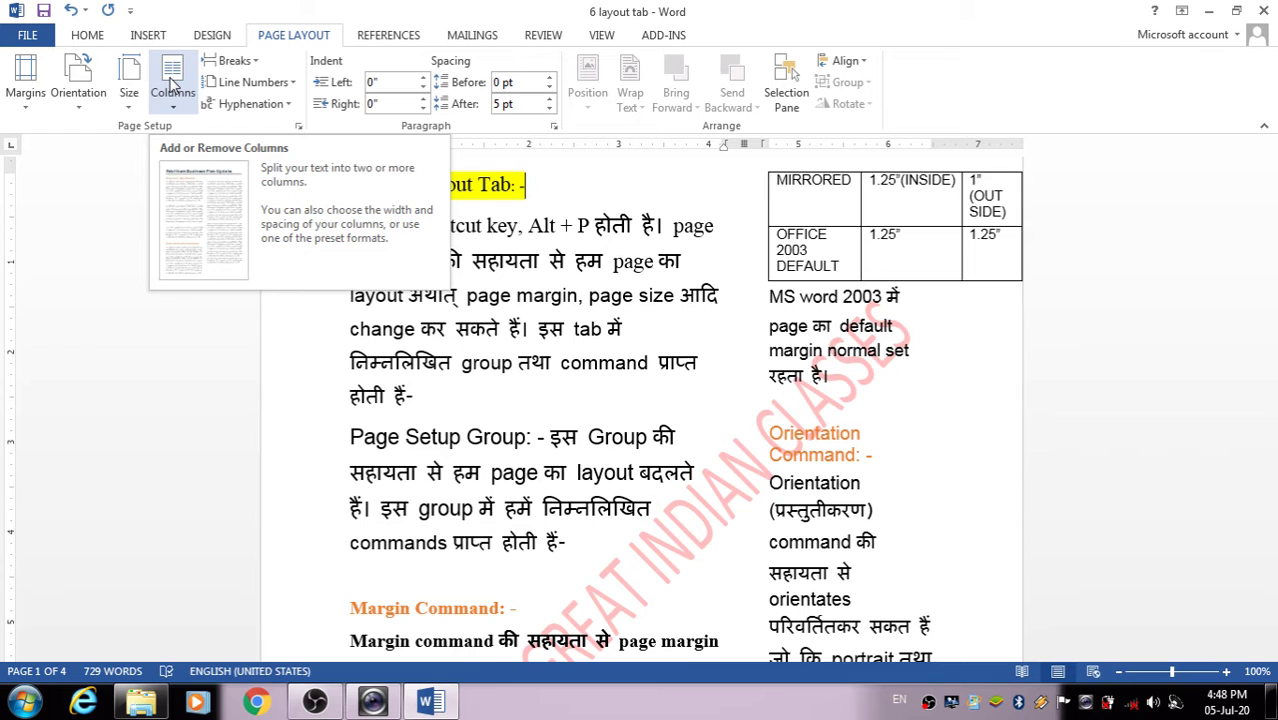
# View the detailed column settings without changing them, then set the document back to one column
pyautogui.click(172, 88)
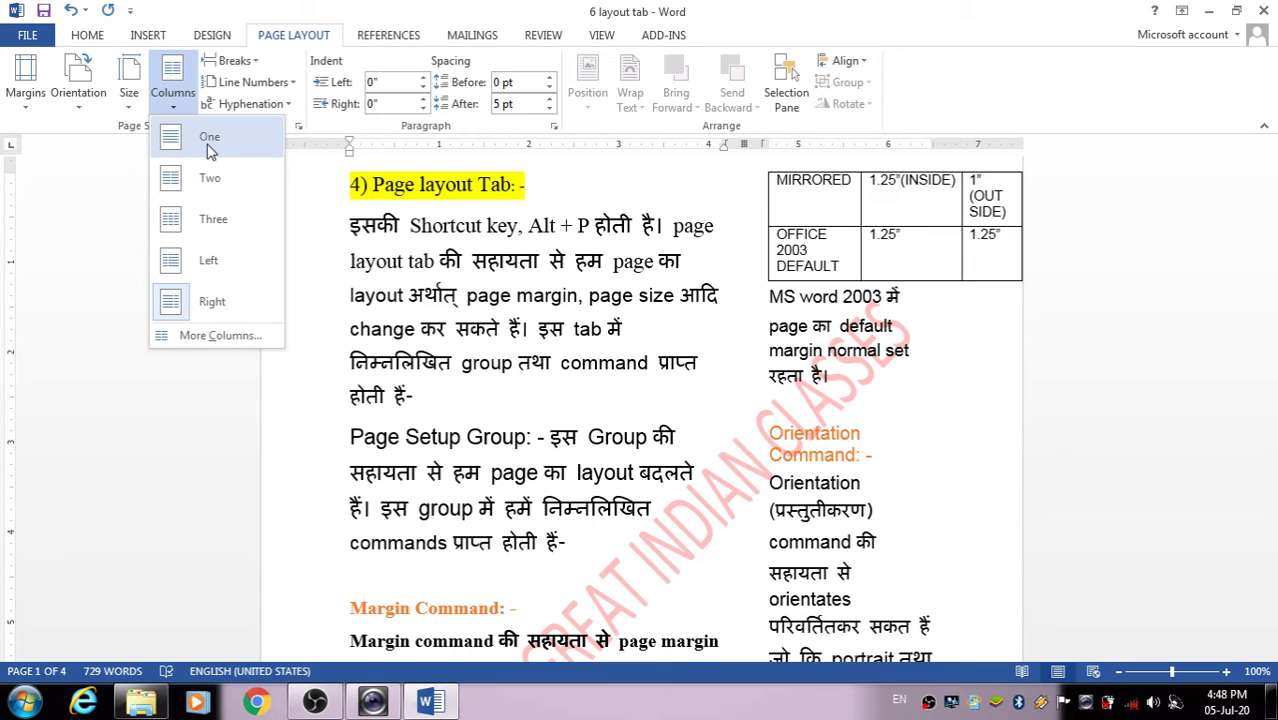
pyautogui.click(220, 336)
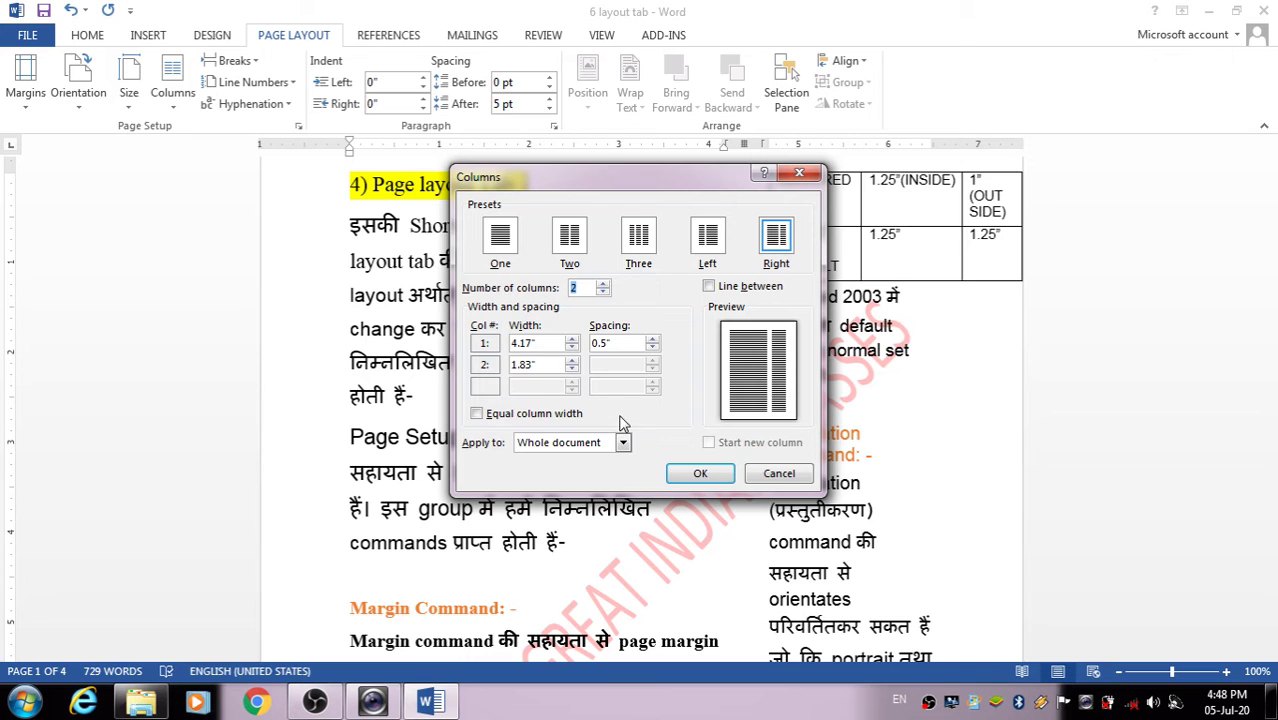
pyautogui.click(804, 169)
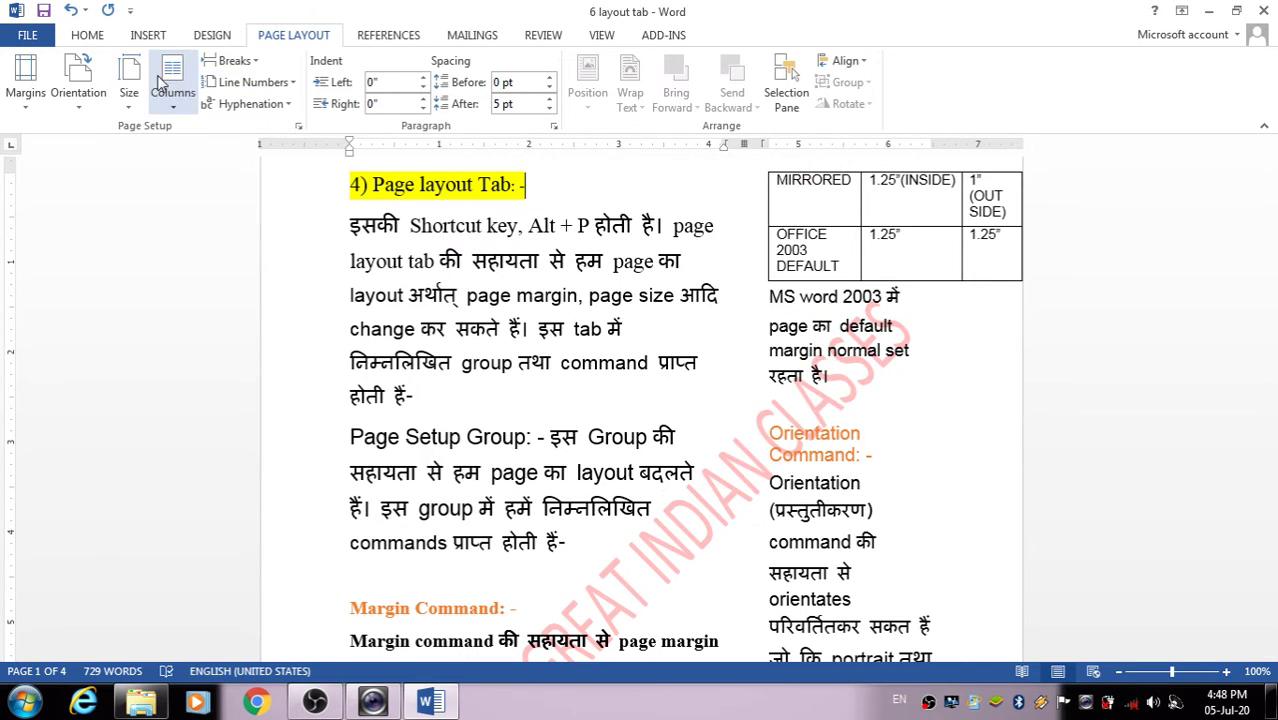
pyautogui.click(172, 75)
pyautogui.click(240, 140)
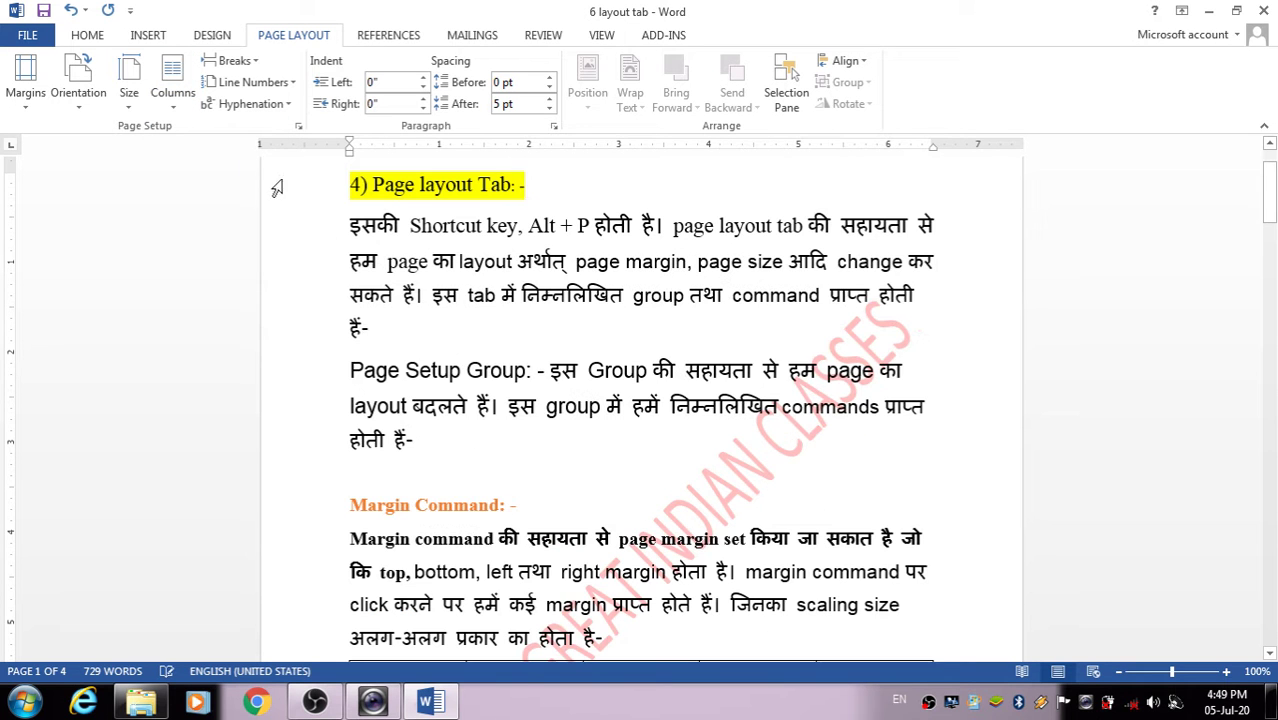
# Read the Line Number Command section, apply Continuous line numbering, and check the numbering across the first two pages
pyautogui.scroll(-10, 724, 417)
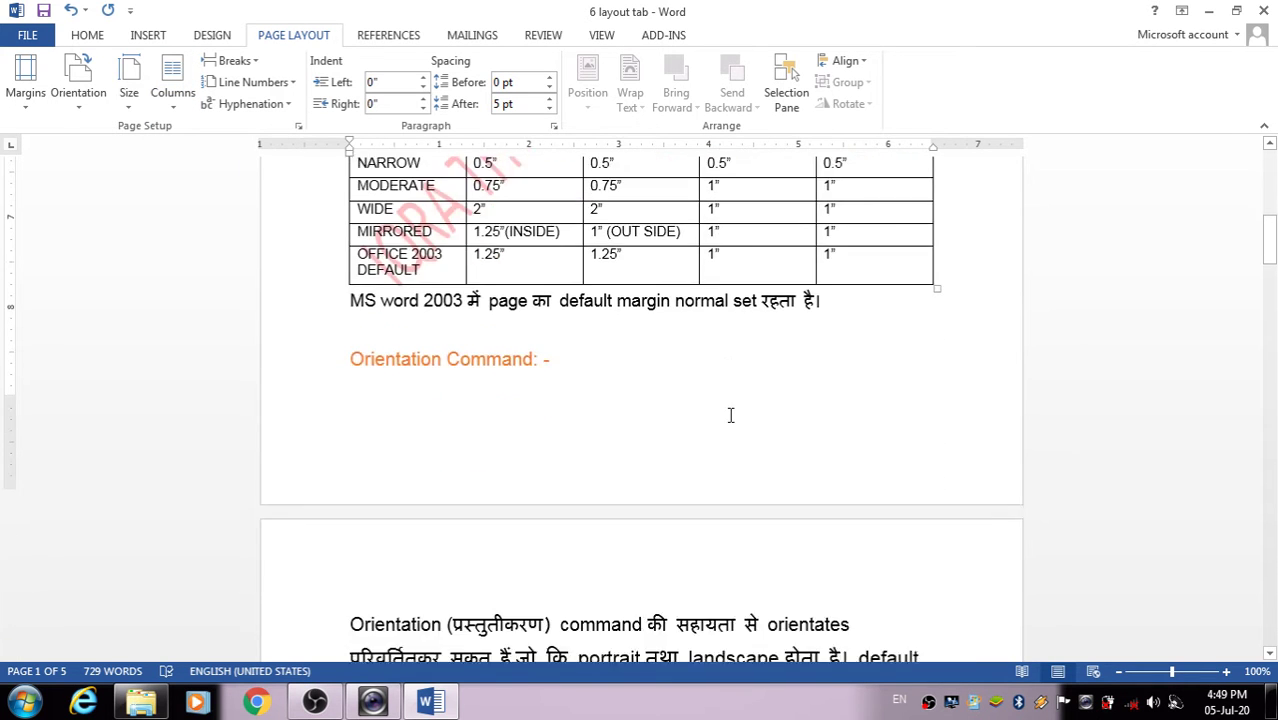
pyautogui.scroll(-8, 729, 416)
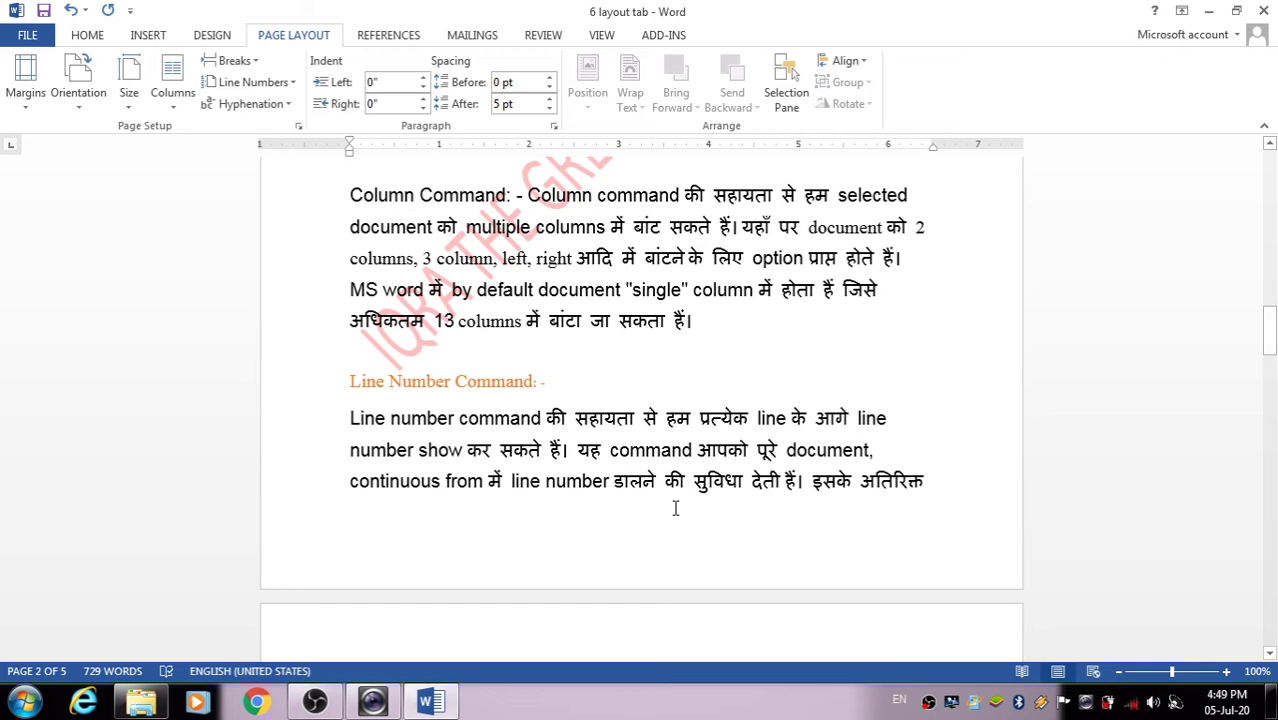
pyautogui.scroll(-5, 886, 513)
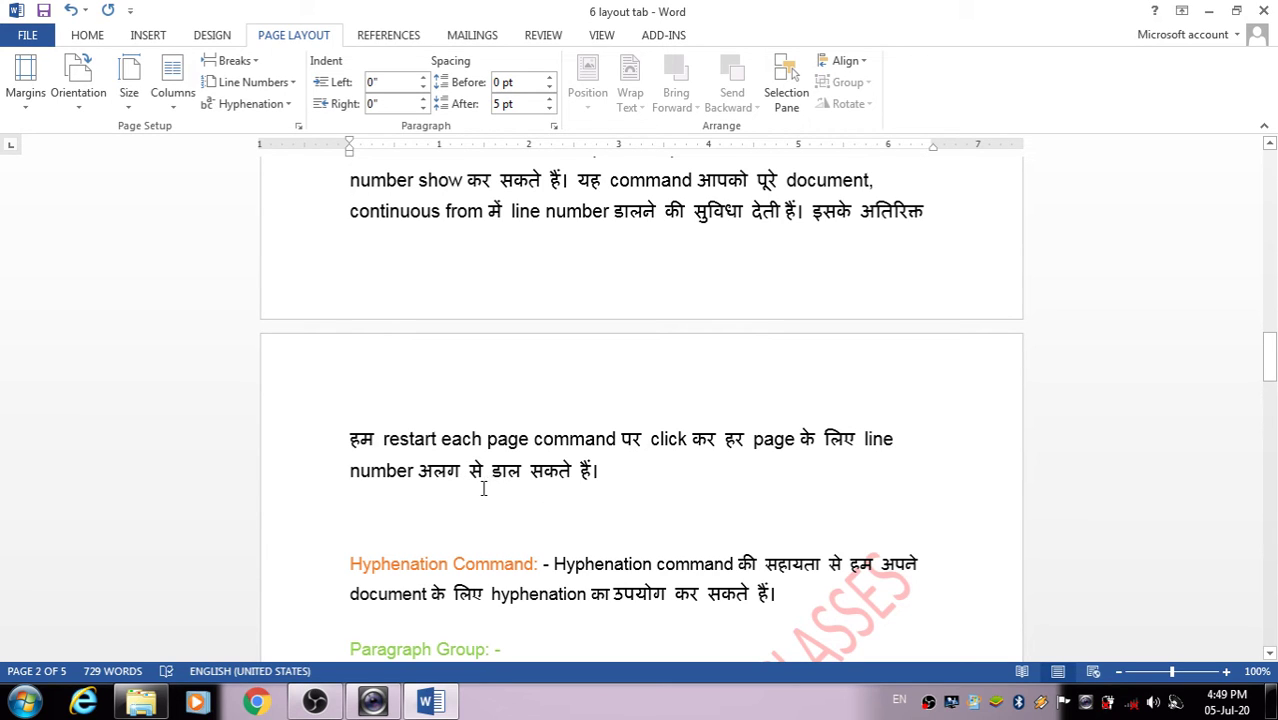
pyautogui.click(246, 82)
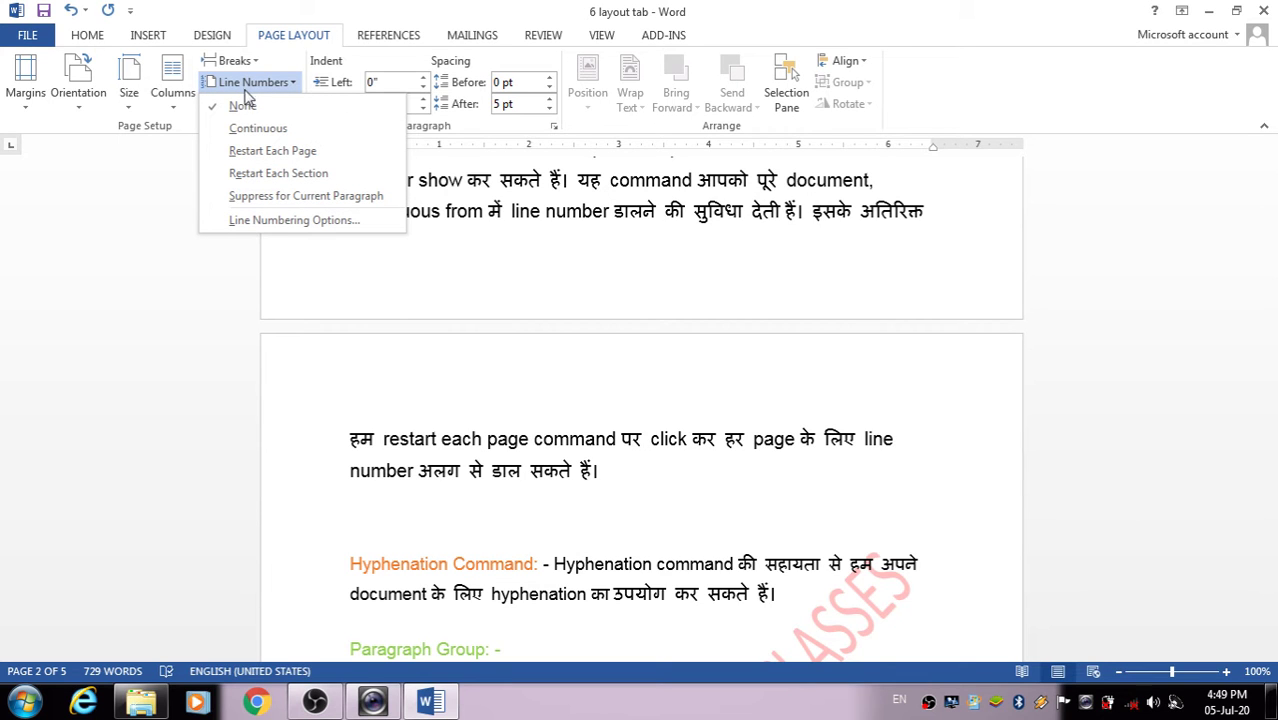
pyautogui.click(258, 129)
pyautogui.scroll(10, 317, 189)
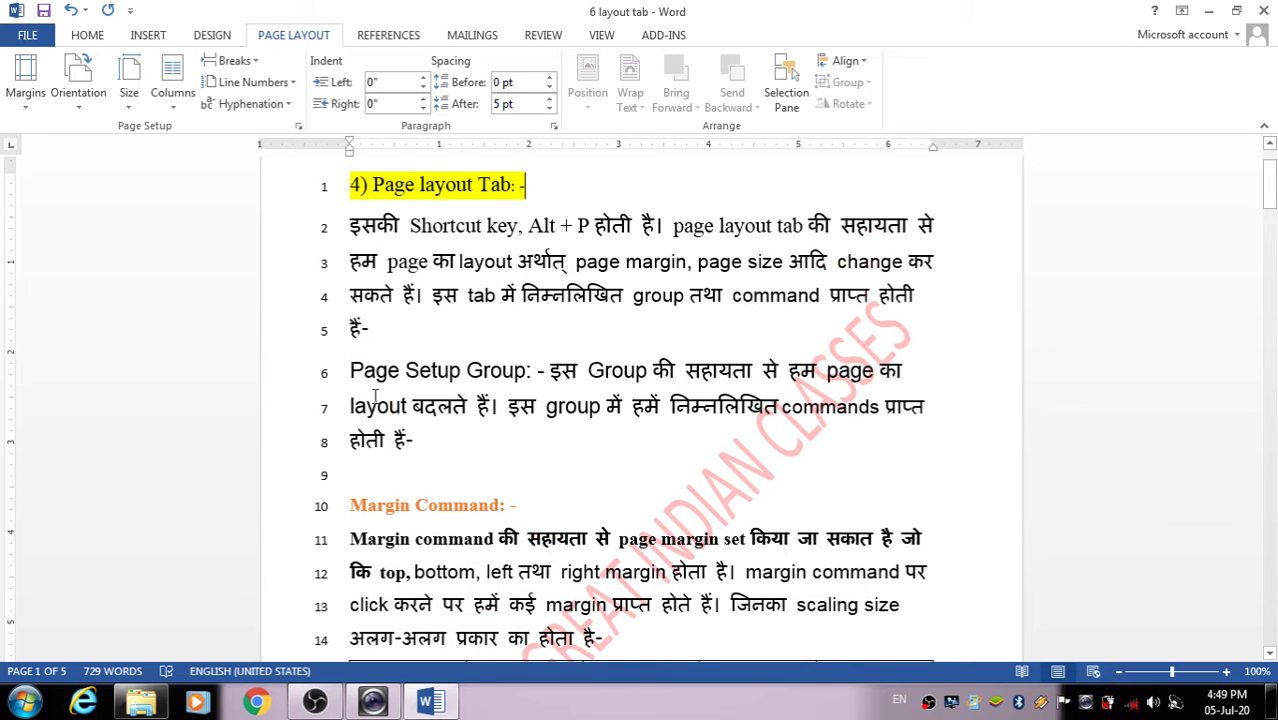
pyautogui.scroll(-3, 370, 400)
pyautogui.scroll(-2, 370, 403)
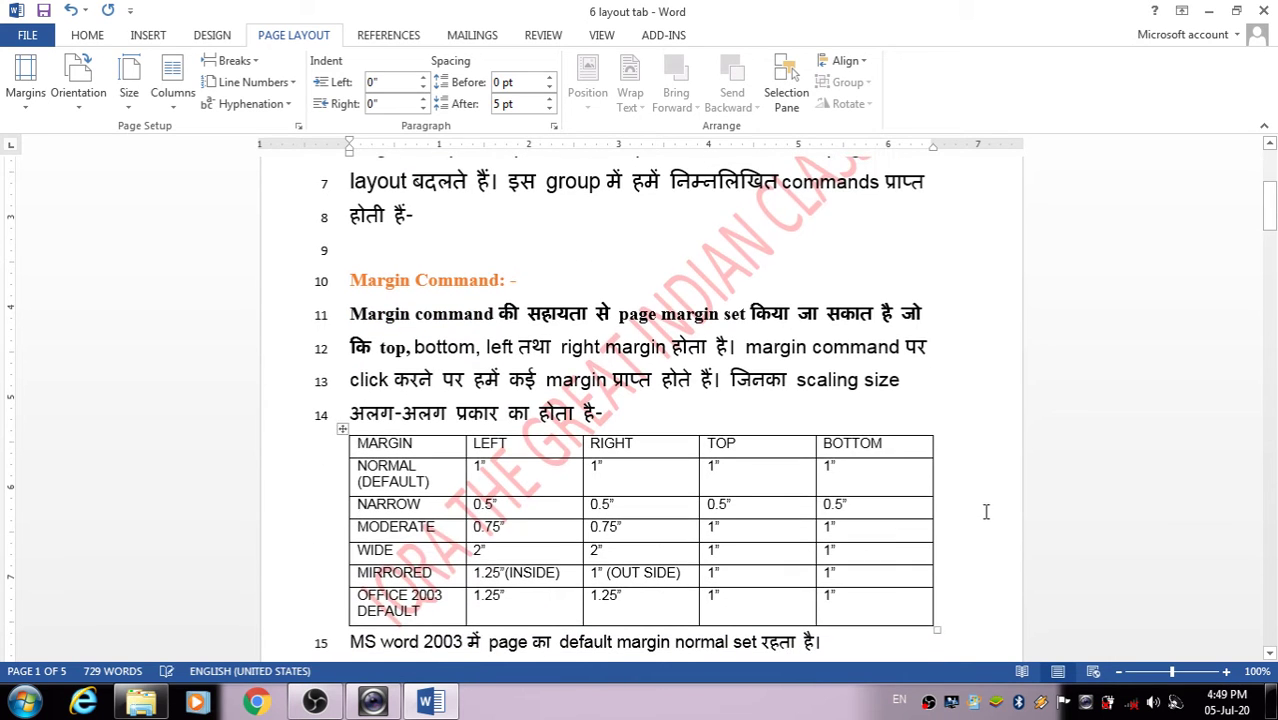
pyautogui.moveTo(1269, 200); pyautogui.dragTo(1270, 332)
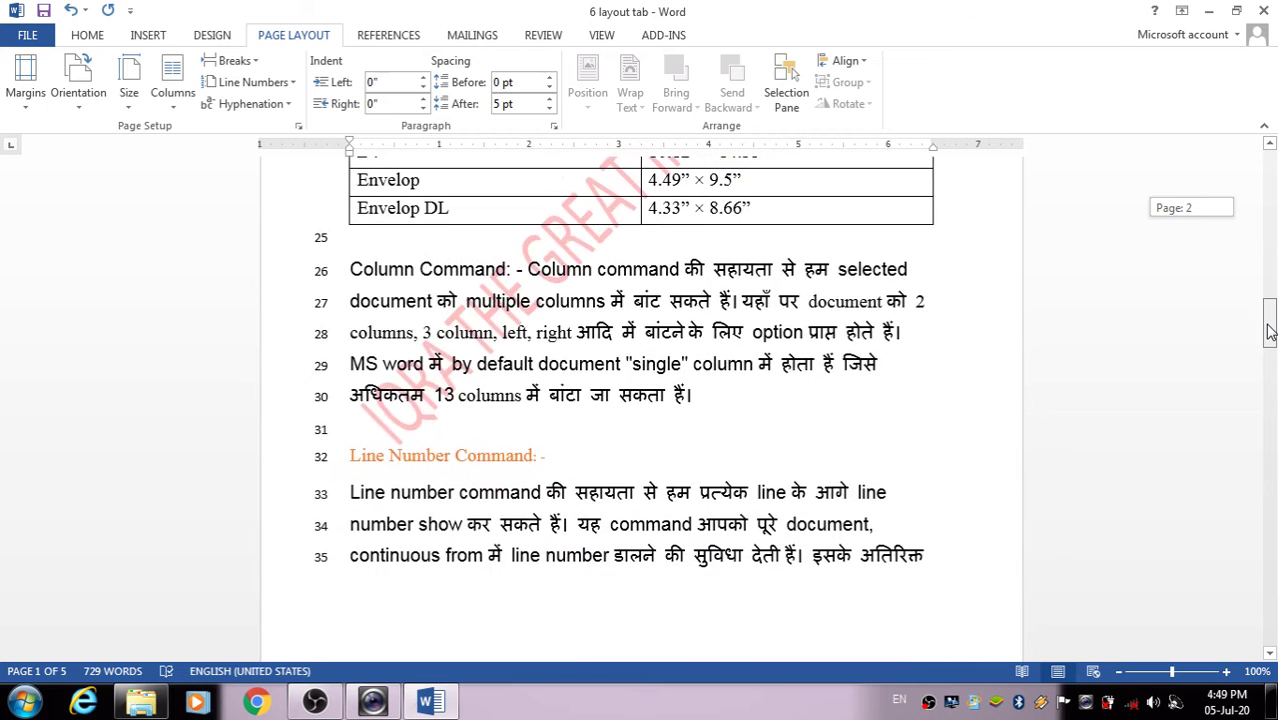
# Set the line numbering to Restart Each Page and check the numbering from the start of the document
pyautogui.click(281, 84)
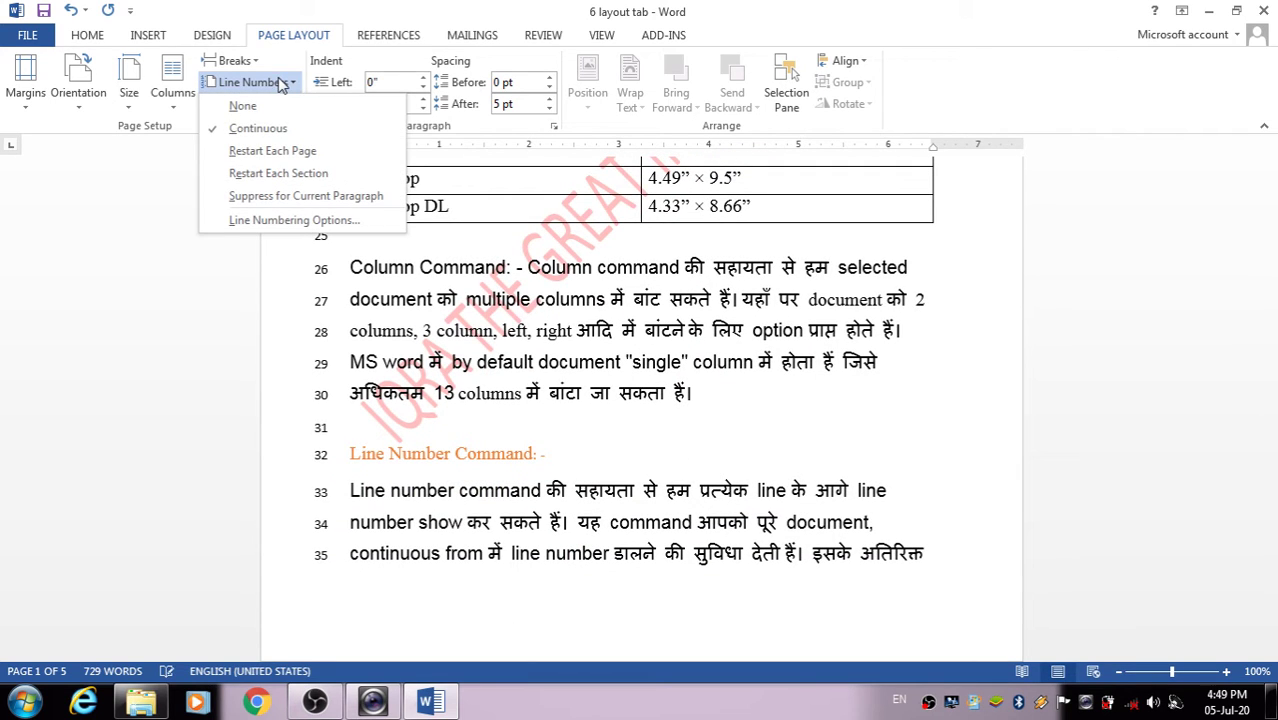
pyautogui.click(272, 151)
pyautogui.scroll(10, 651, 312)
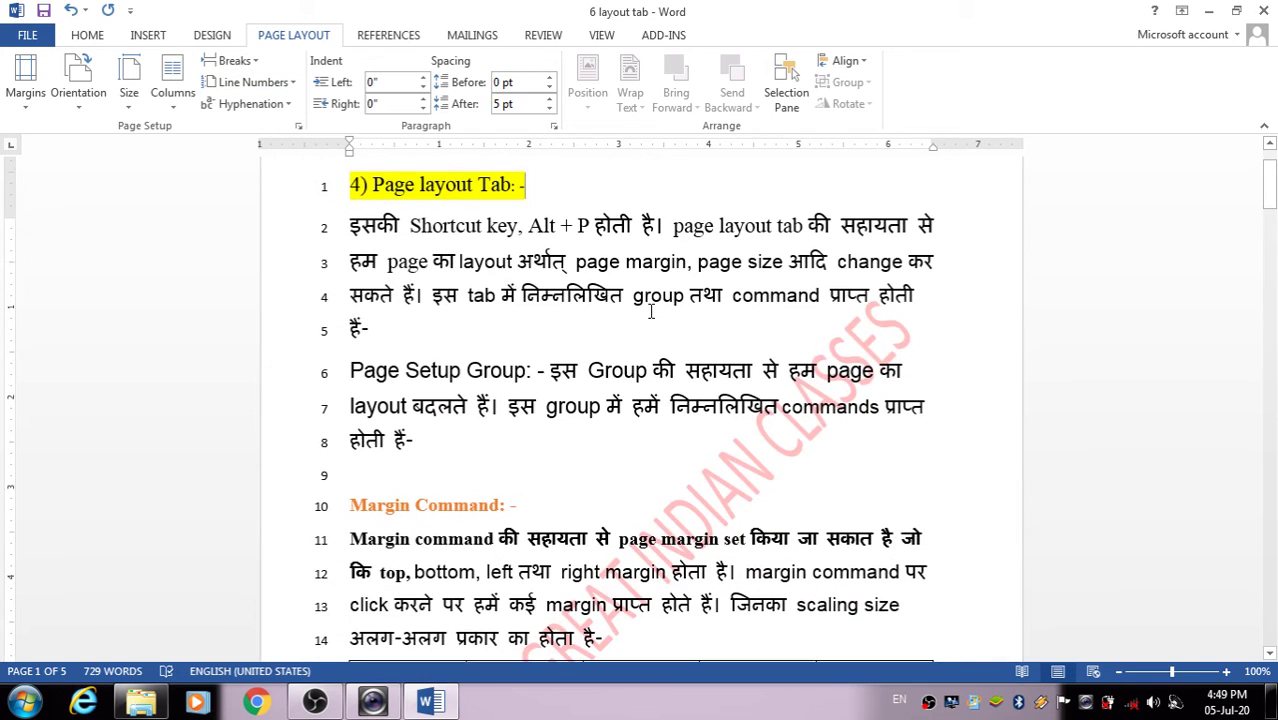
pyautogui.scroll(-8, 653, 318)
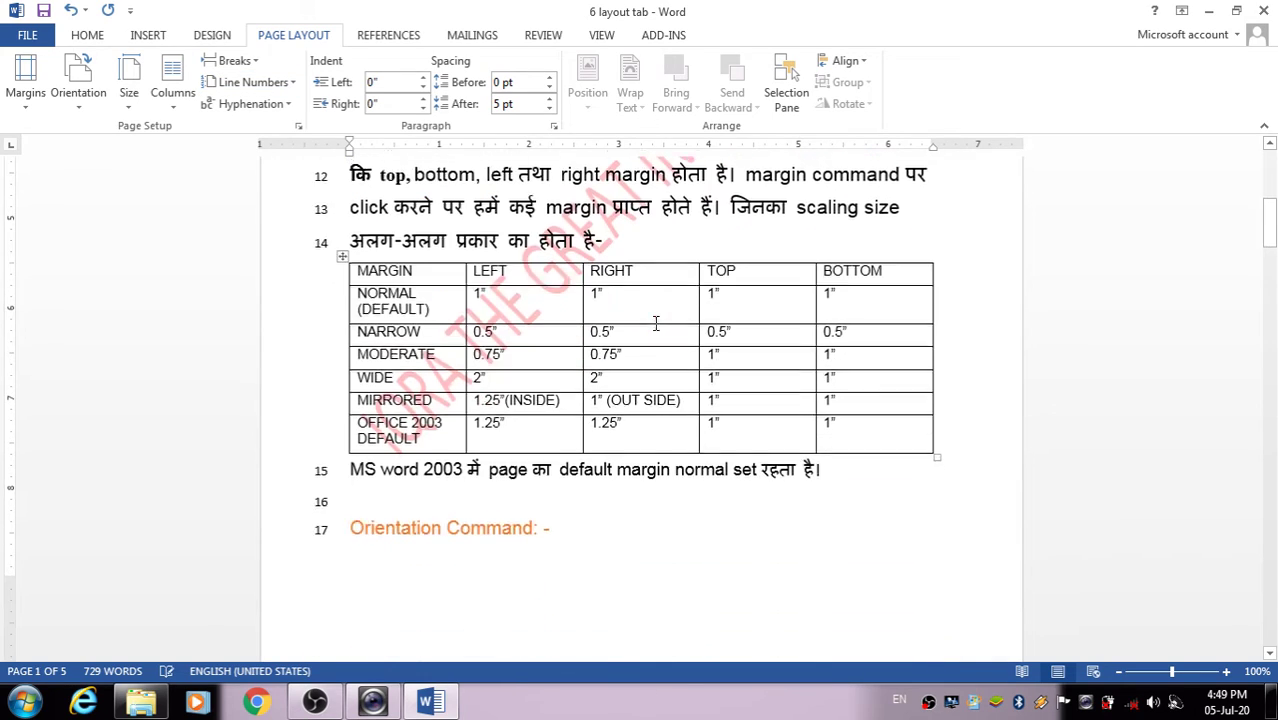
pyautogui.scroll(-5, 656, 323)
pyautogui.scroll(3, 656, 323)
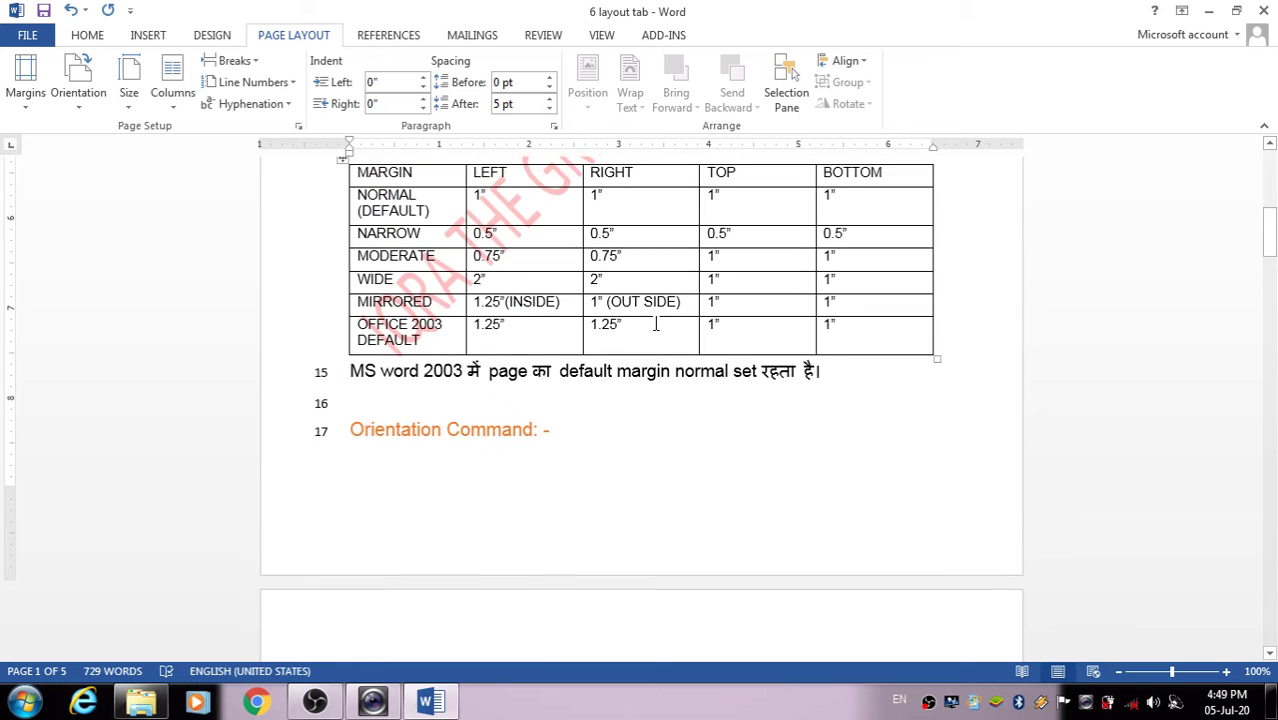
# Set the line numbering to Restart Each Section and check the numbering across the first two pages
pyautogui.click(268, 84)
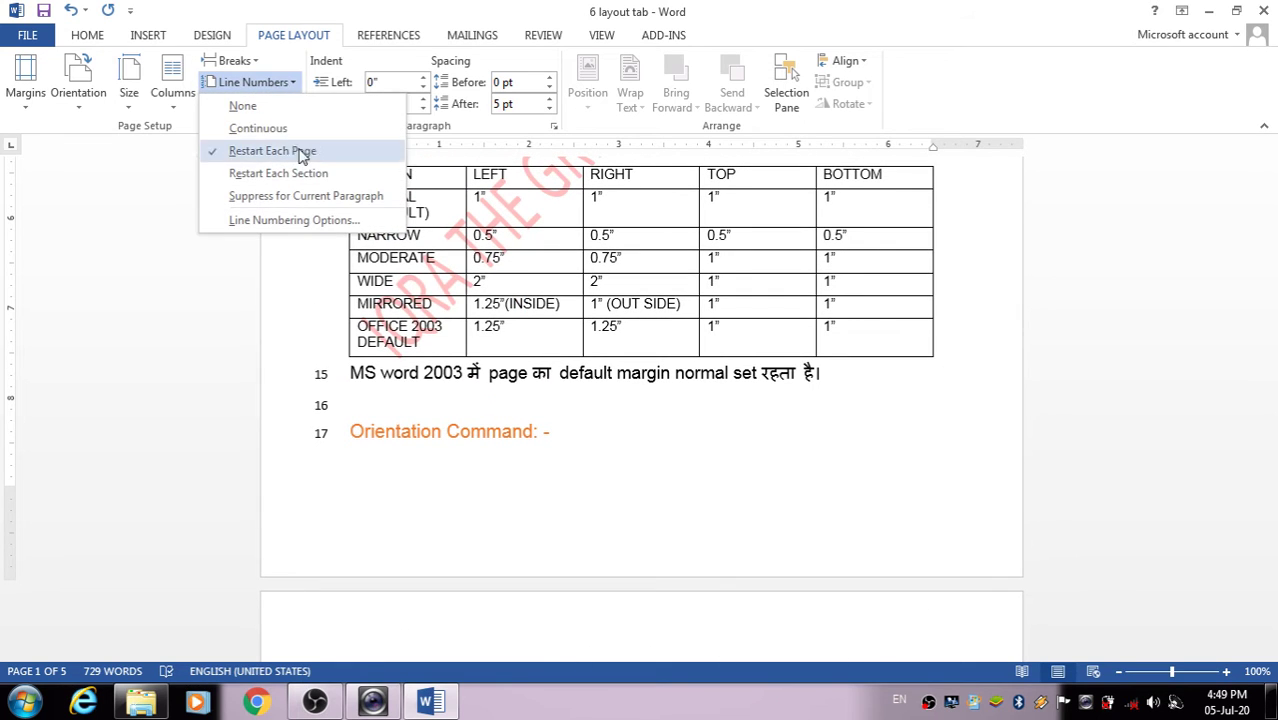
pyautogui.click(302, 175)
pyautogui.scroll(12, 547, 370)
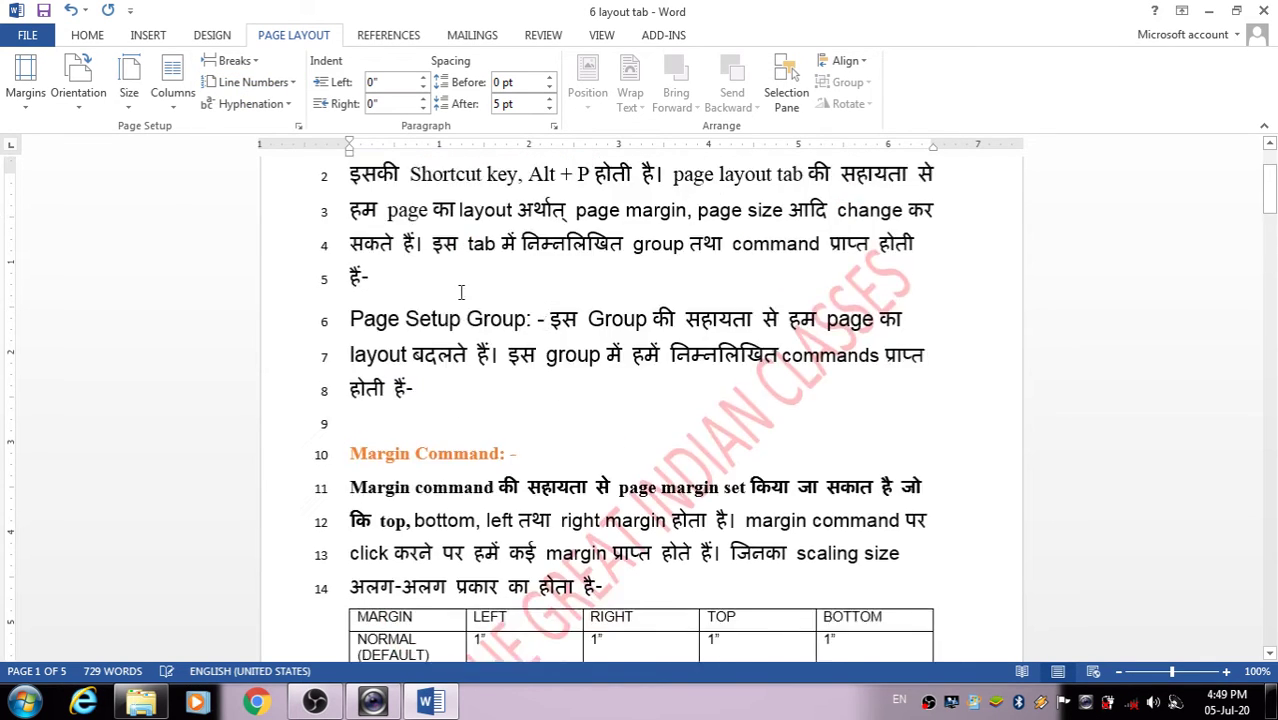
pyautogui.scroll(-10, 547, 370)
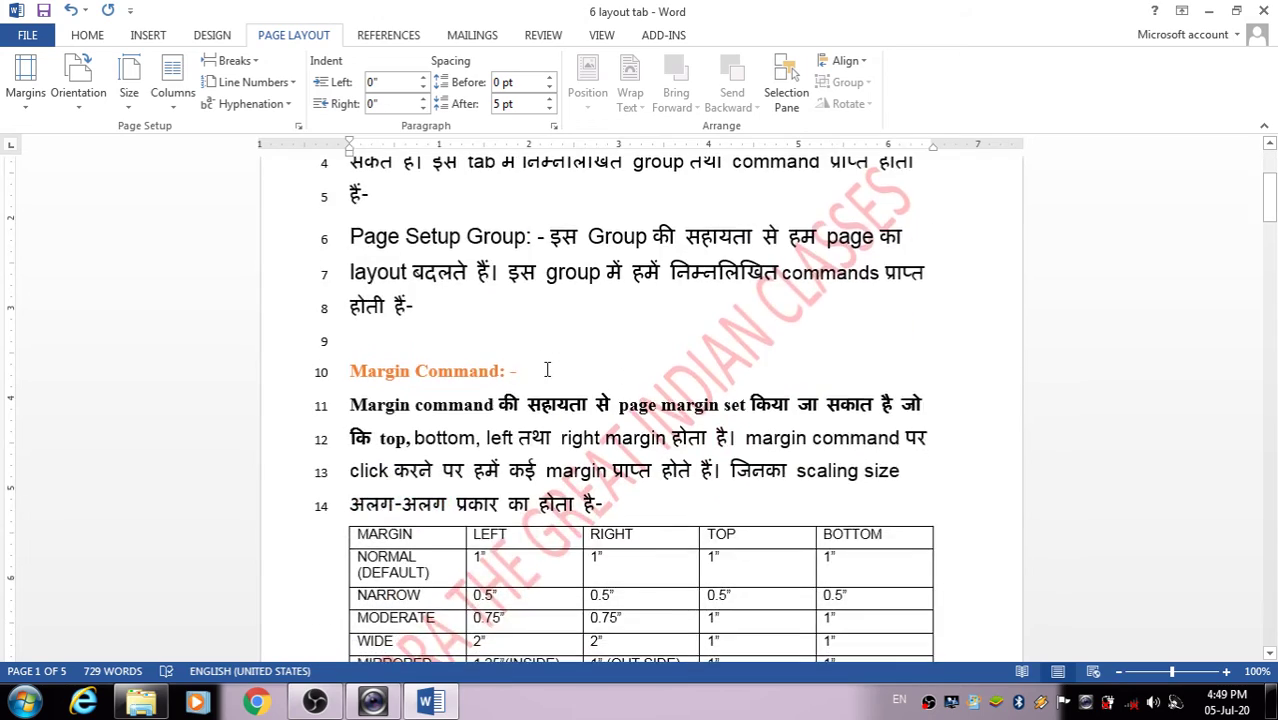
pyautogui.scroll(-10, 547, 370)
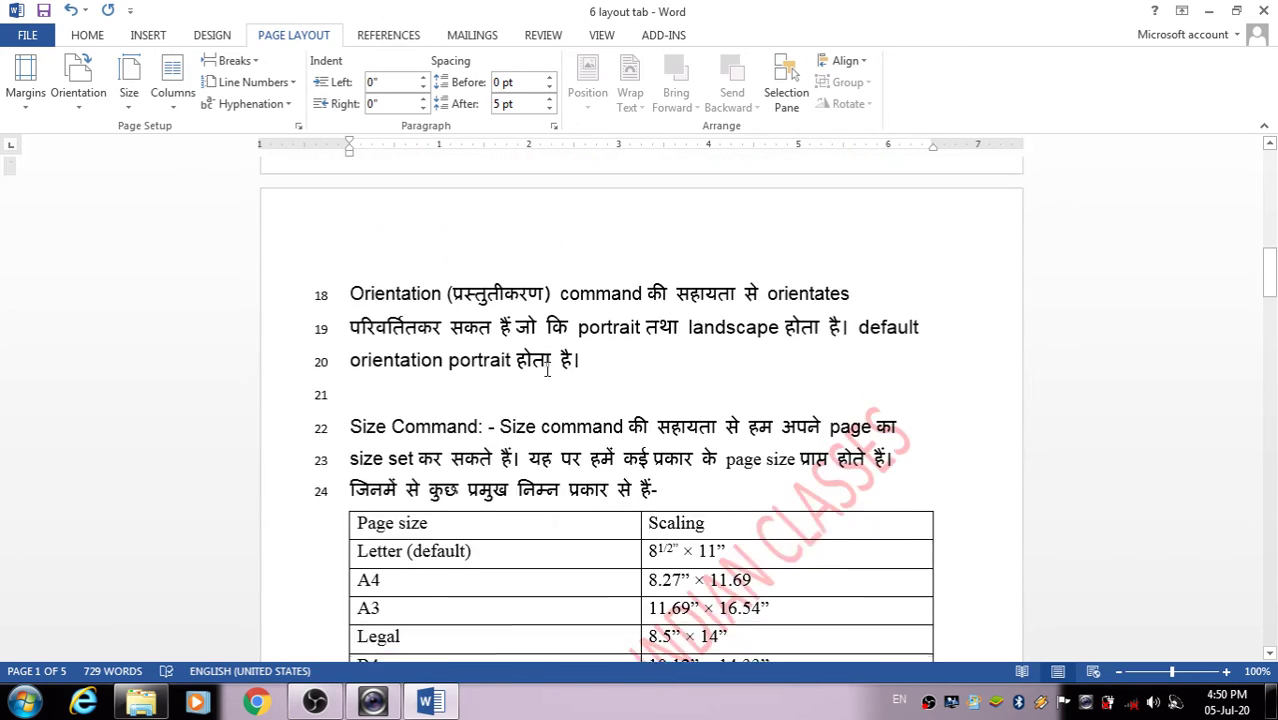
pyautogui.scroll(-3, 547, 370)
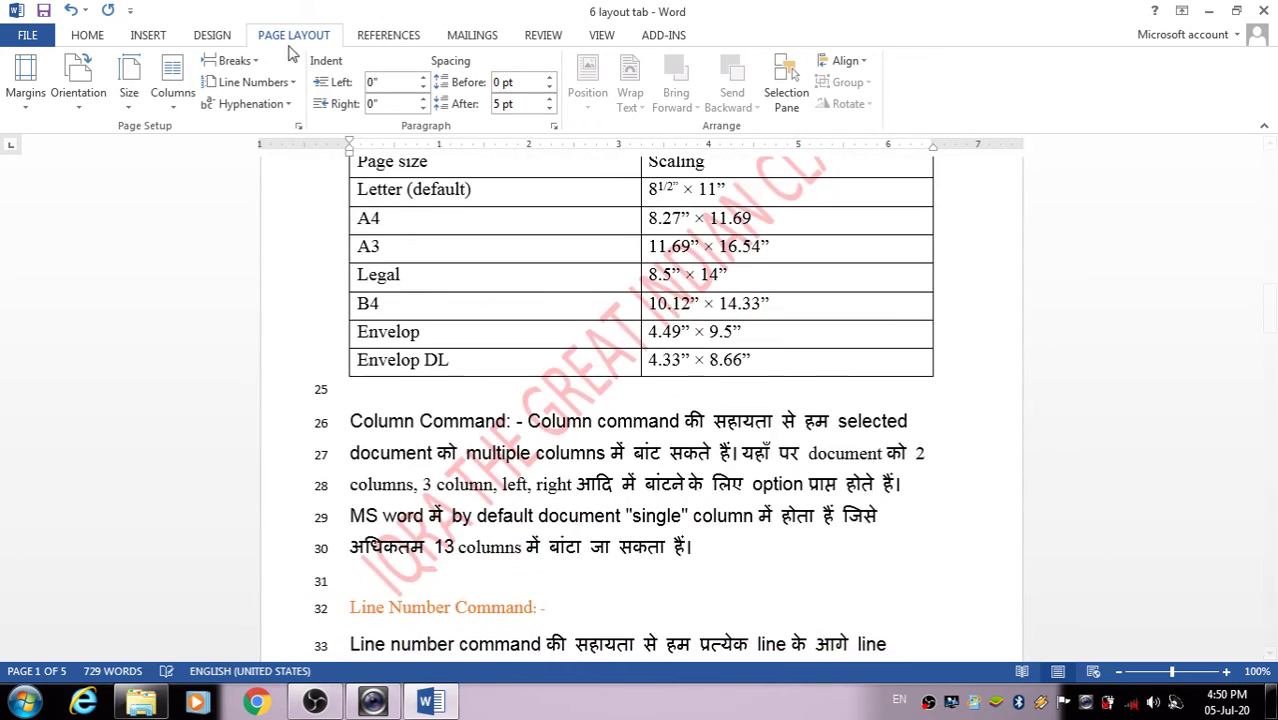
# Remove the line numbering from the document, check the pages, and go to the Hyphenation Command section
pyautogui.click(250, 82)
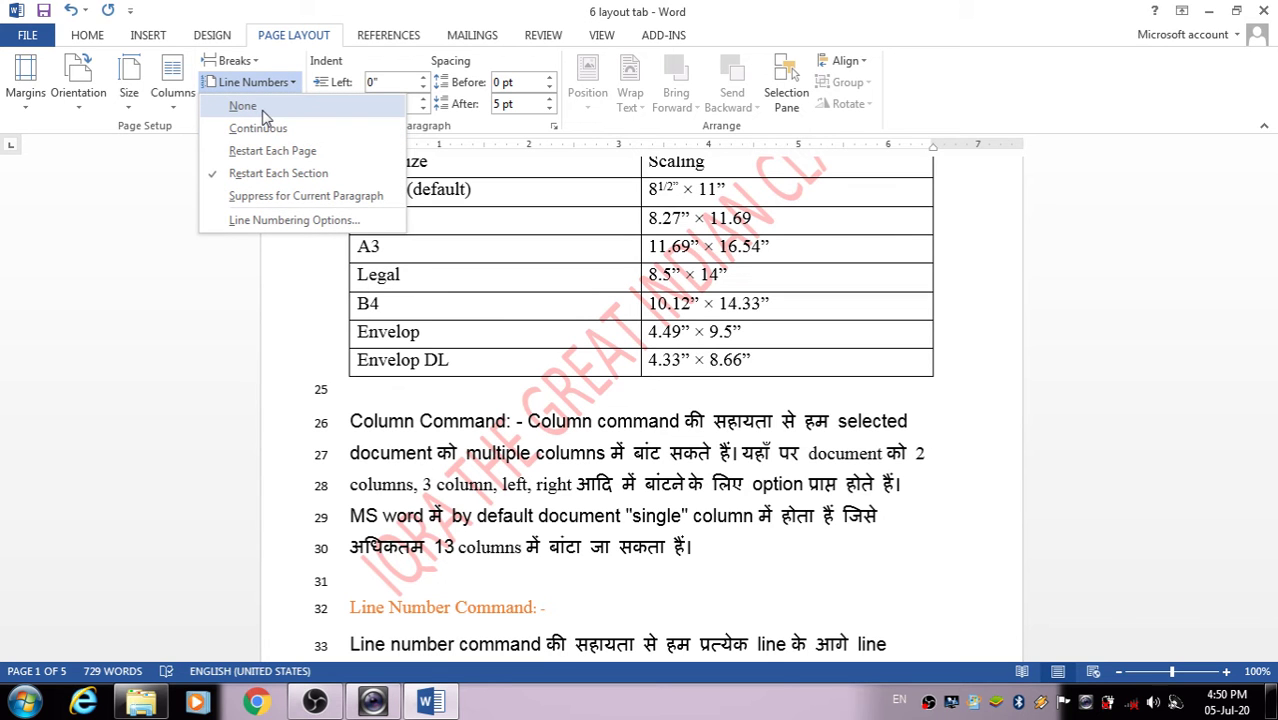
pyautogui.click(243, 106)
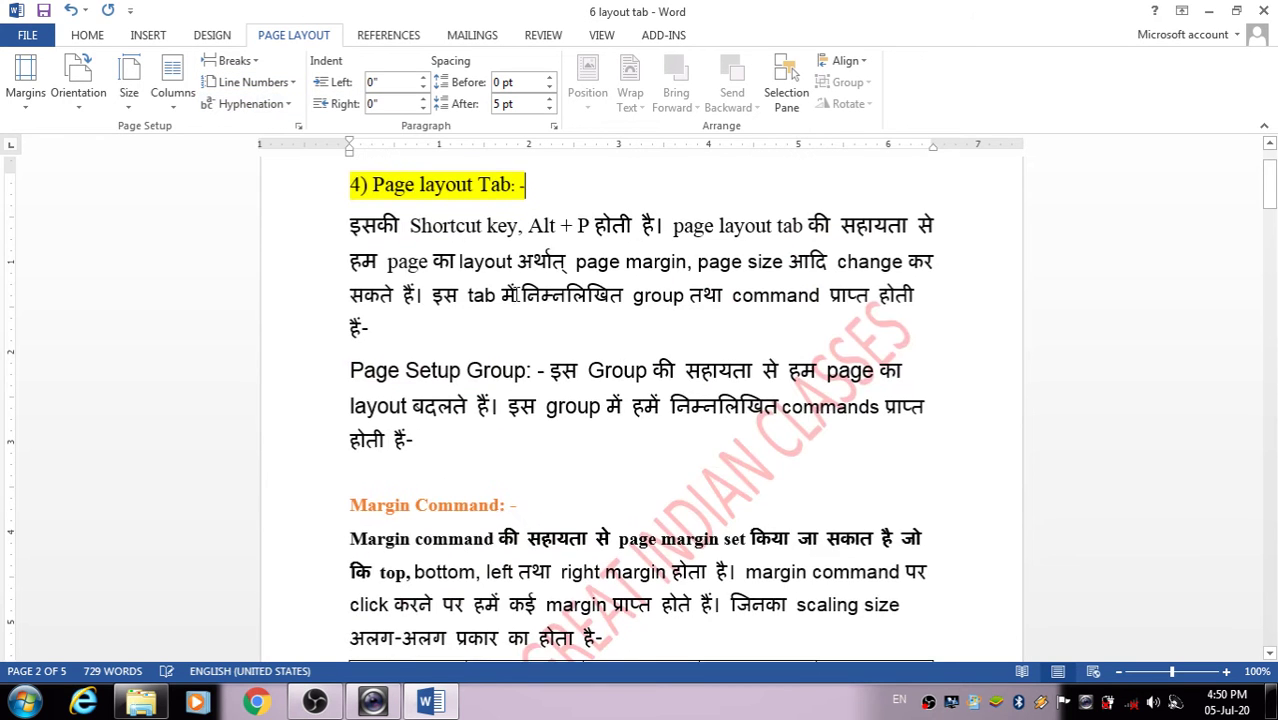
pyautogui.scroll(-1, 523, 292)
pyautogui.scroll(-10, 523, 292)
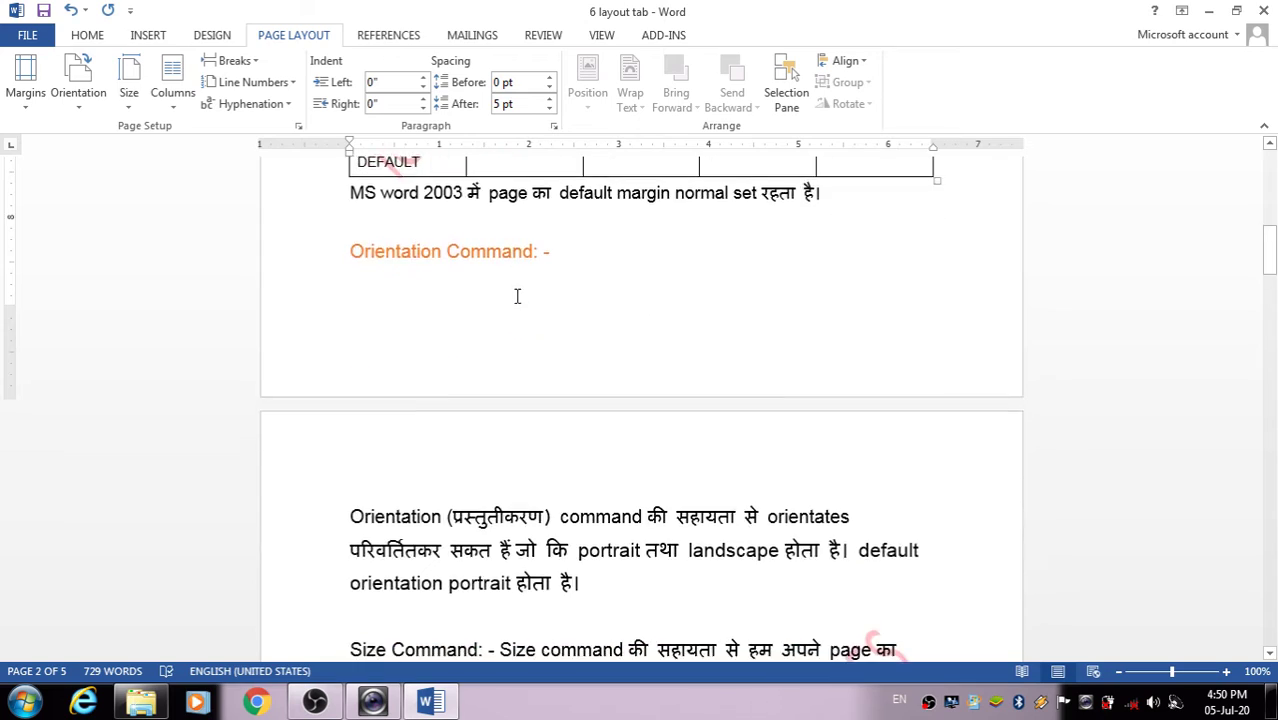
pyautogui.scroll(-8, 520, 330)
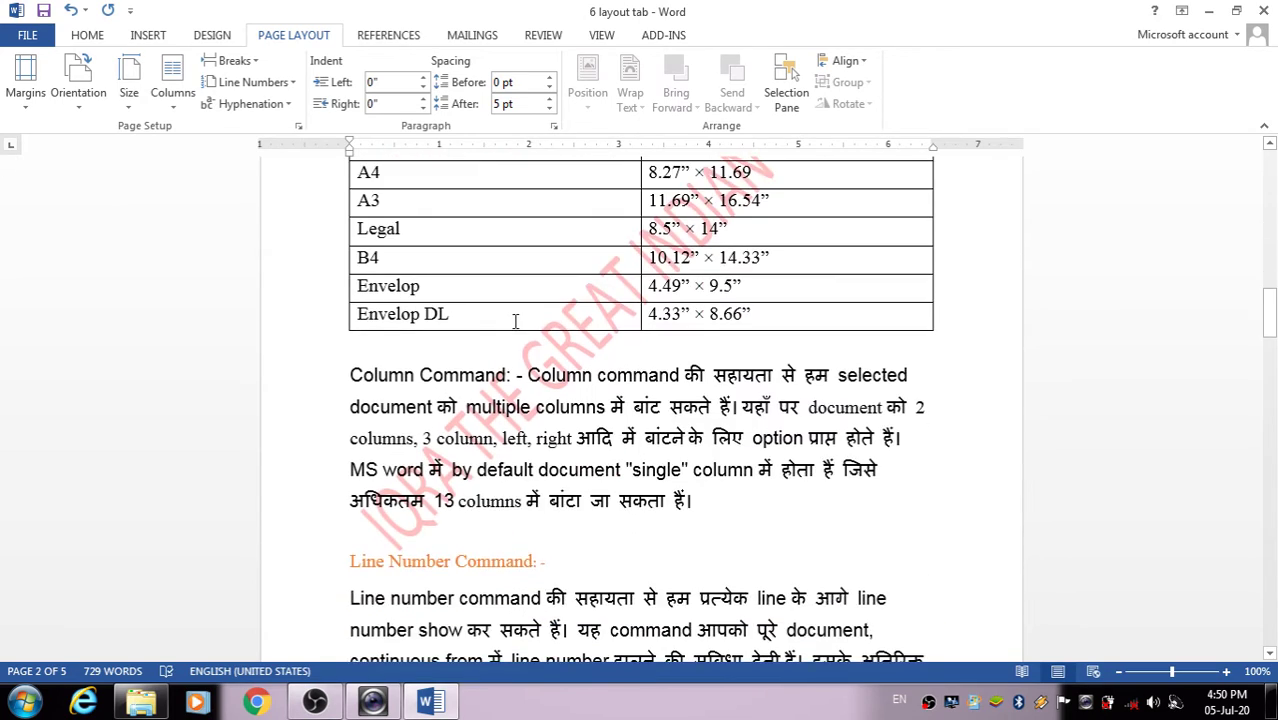
pyautogui.scroll(-6, 520, 330)
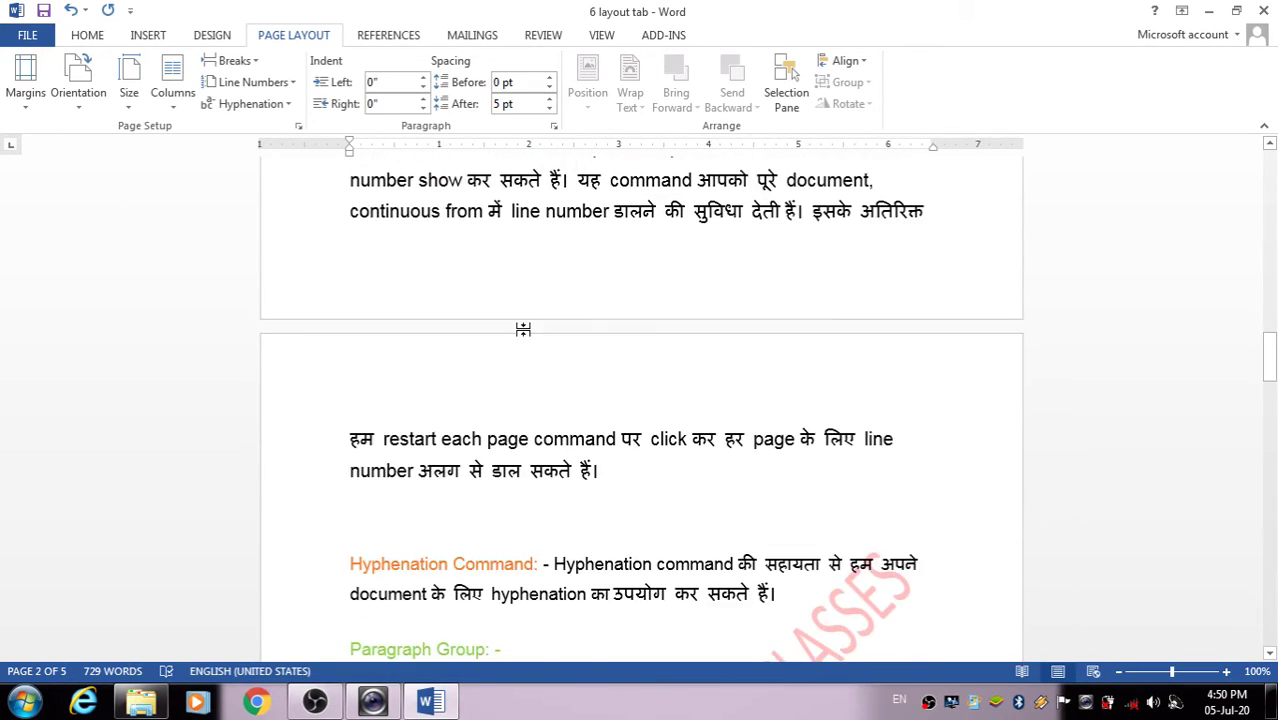
pyautogui.scroll(-2, 521, 341)
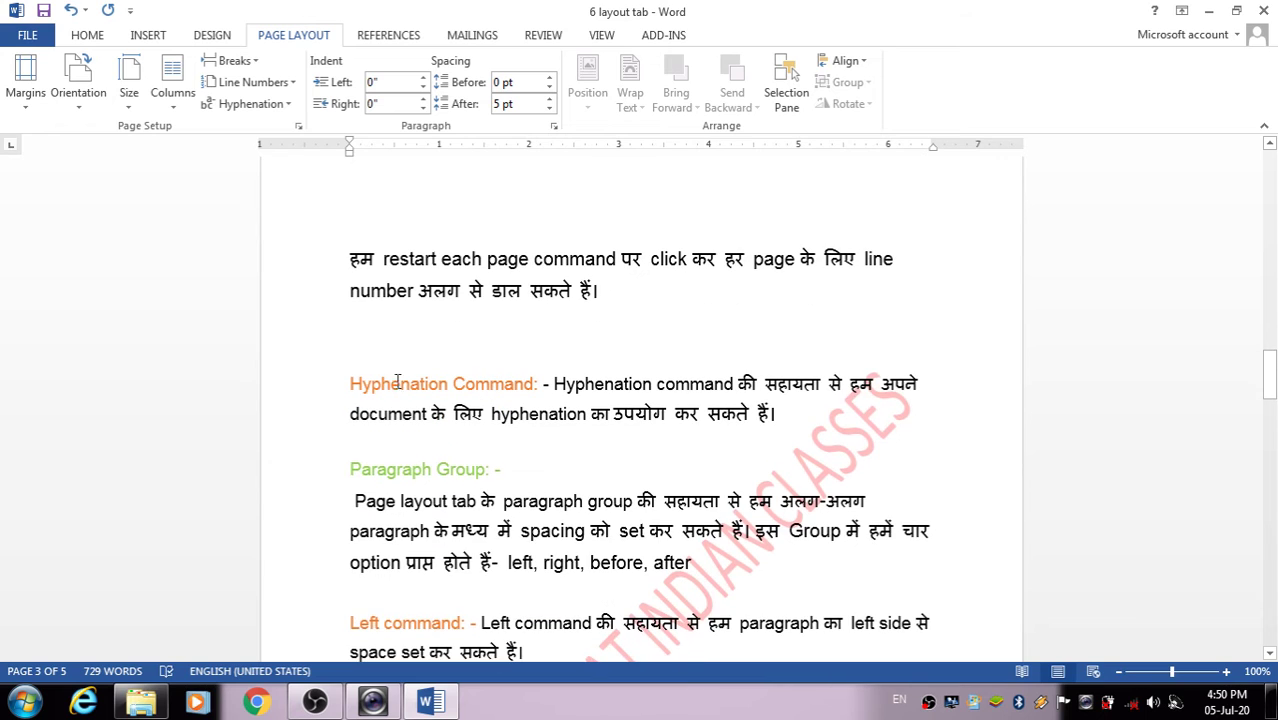
# Review the break types, try a page break on the empty line above the Hyphenation Command heading, and undo it
pyautogui.click(238, 62)
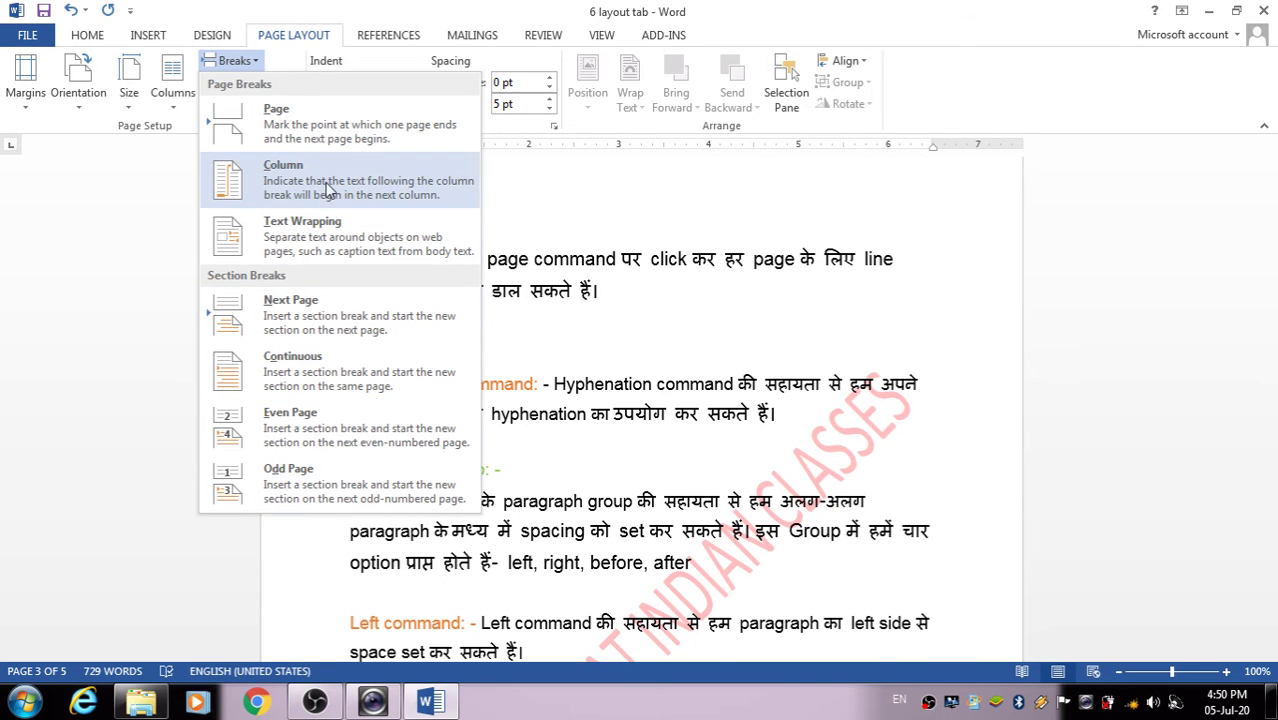
pyautogui.click(962, 320)
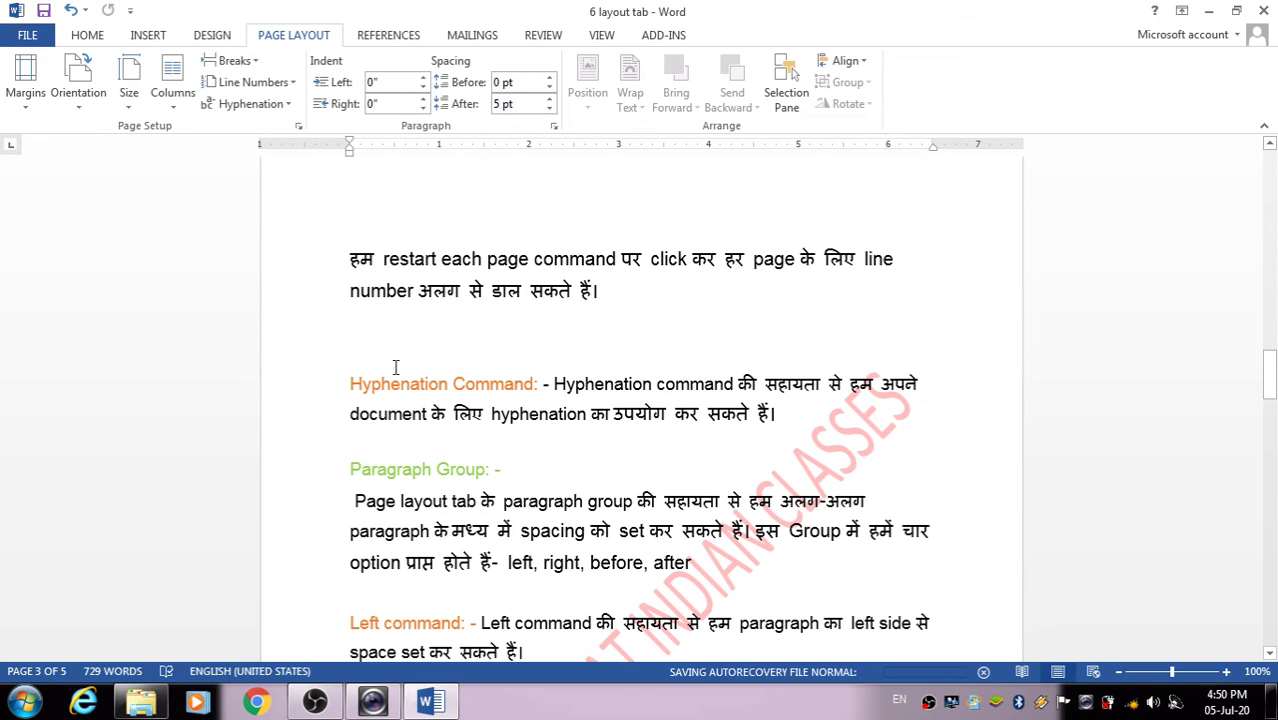
pyautogui.click(365, 350)
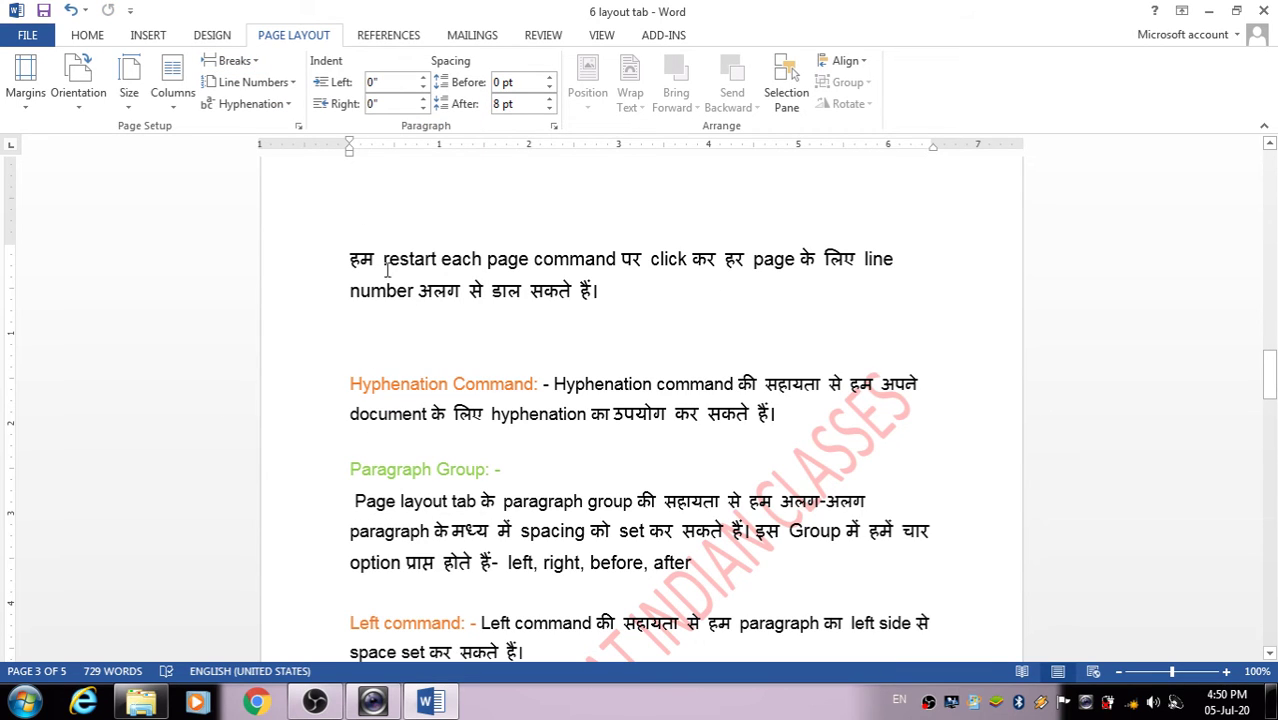
pyautogui.click(238, 62)
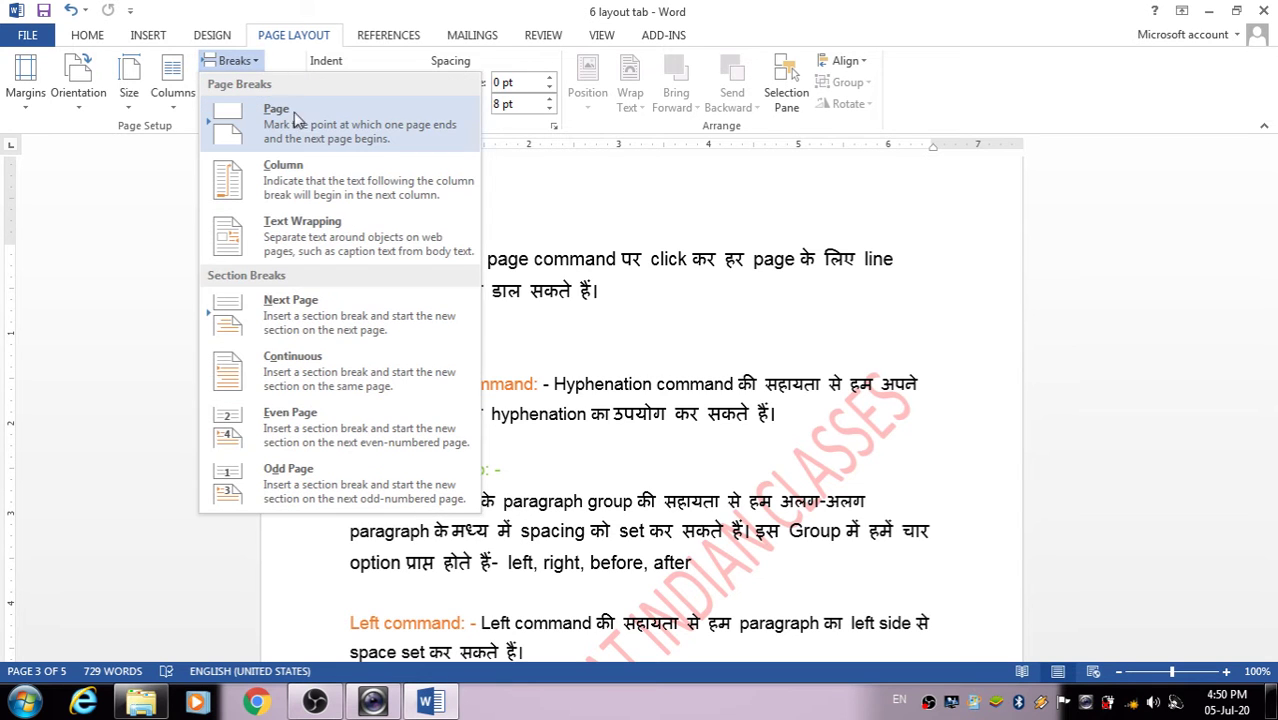
pyautogui.click(296, 118)
pyautogui.scroll(-5, 556, 200)
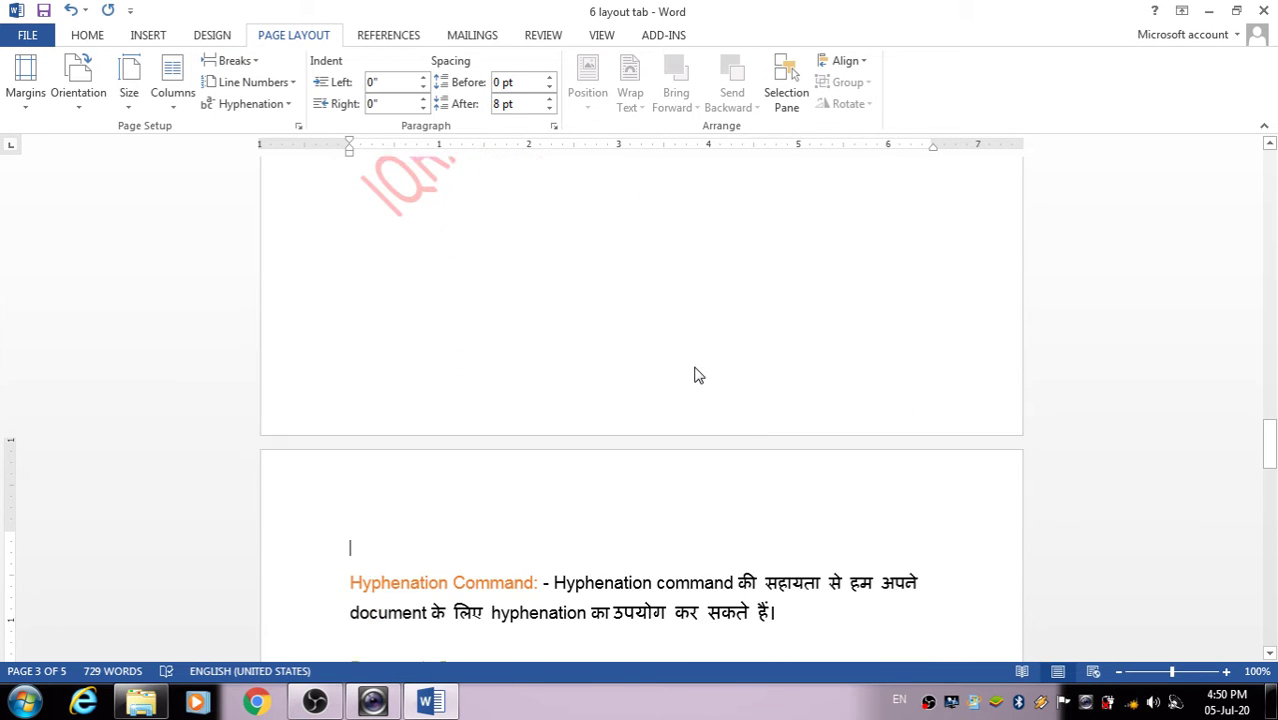
pyautogui.scroll(8, 696, 370)
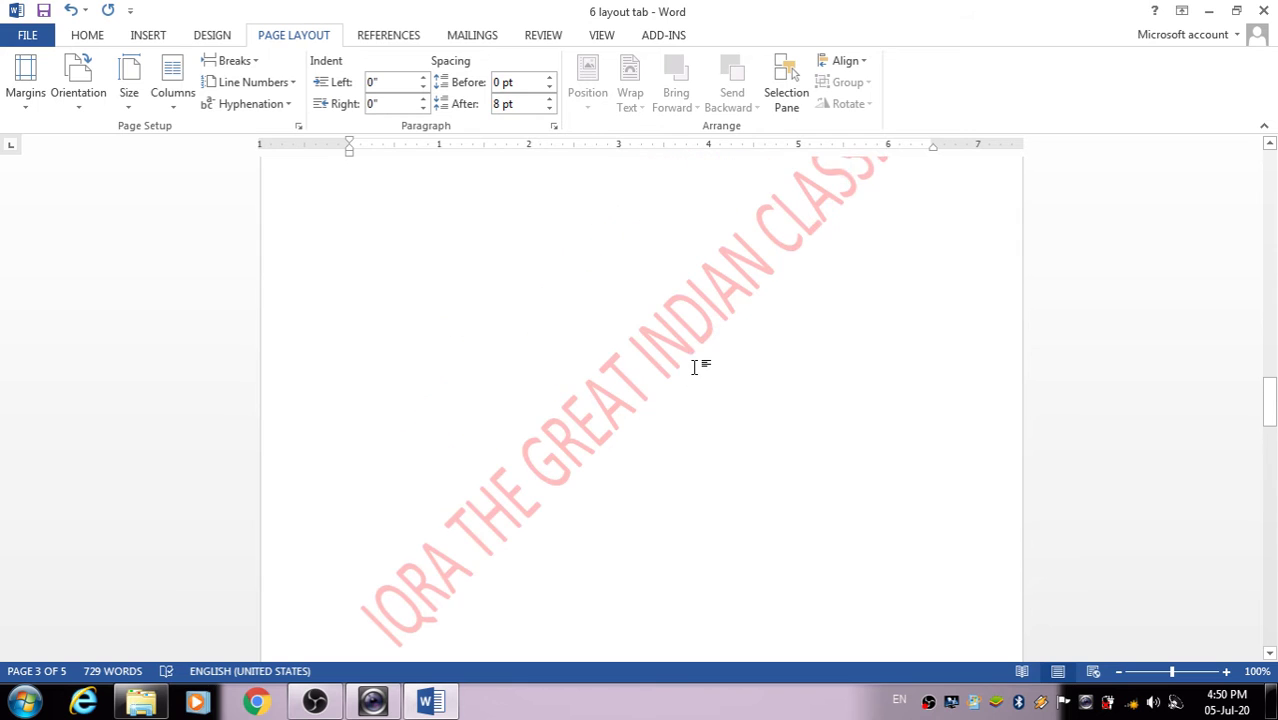
pyautogui.scroll(4, 696, 368)
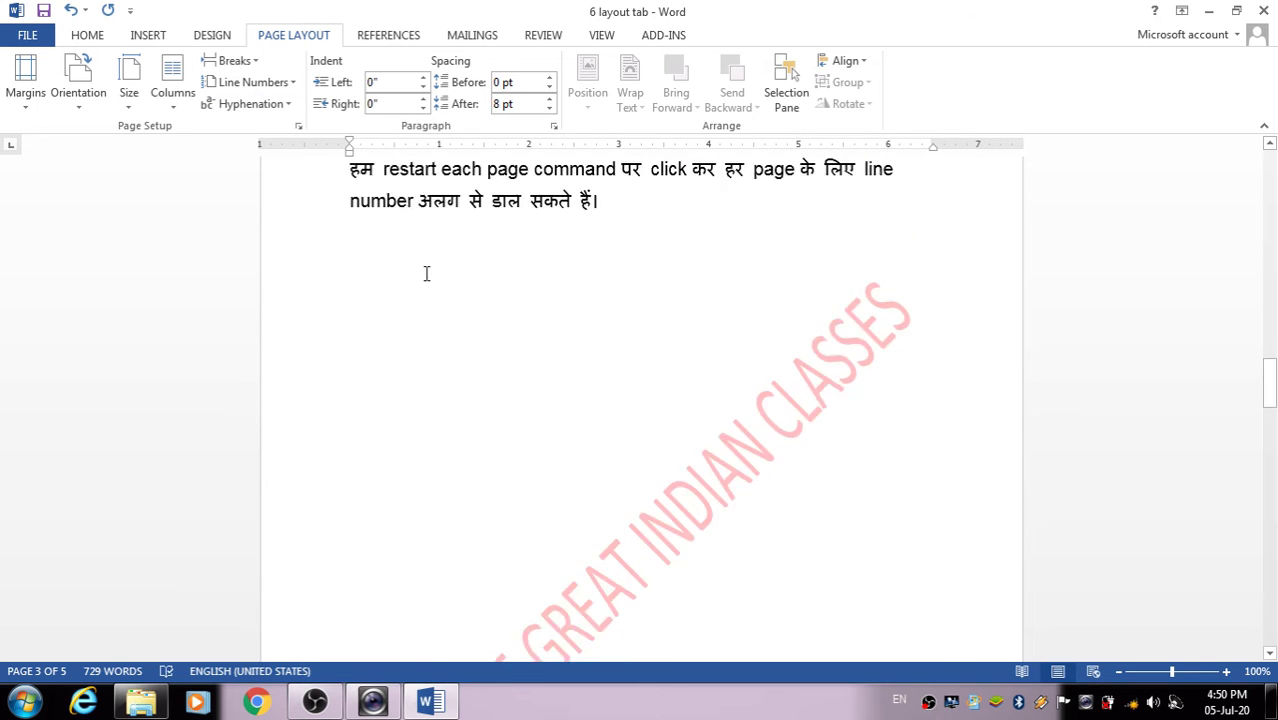
pyautogui.scroll(-10, 426, 273)
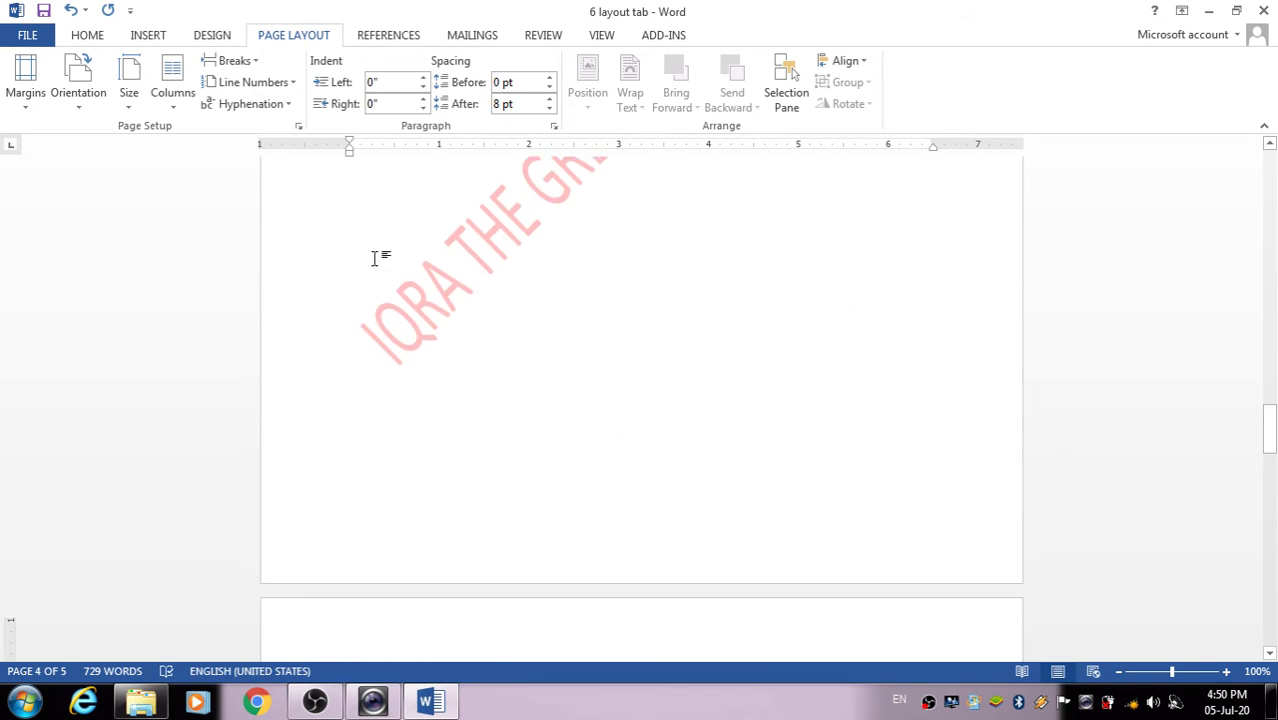
pyautogui.click(71, 10)
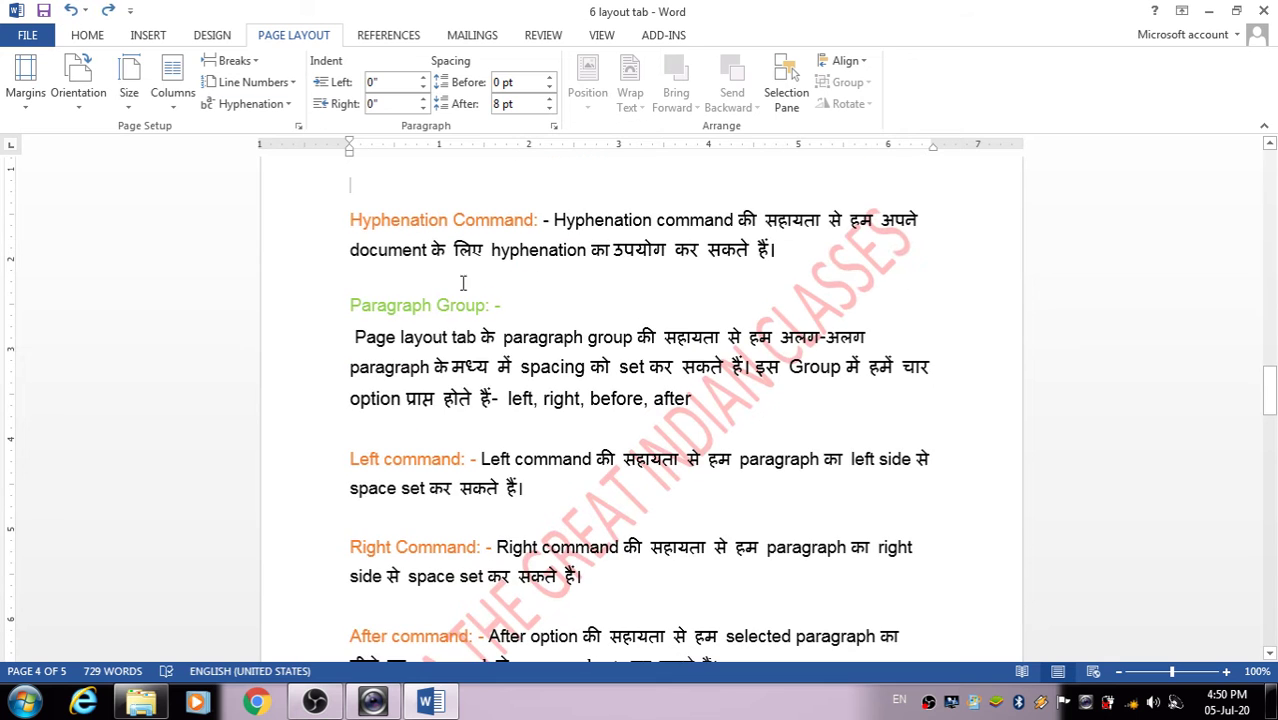
# Try manual hyphenation, declining the split of "paragraph" and closing it at "position", and undo the last change
pyautogui.scroll(-1, 326, 253)
pyautogui.scroll(1, 365, 317)
pyautogui.click(252, 104)
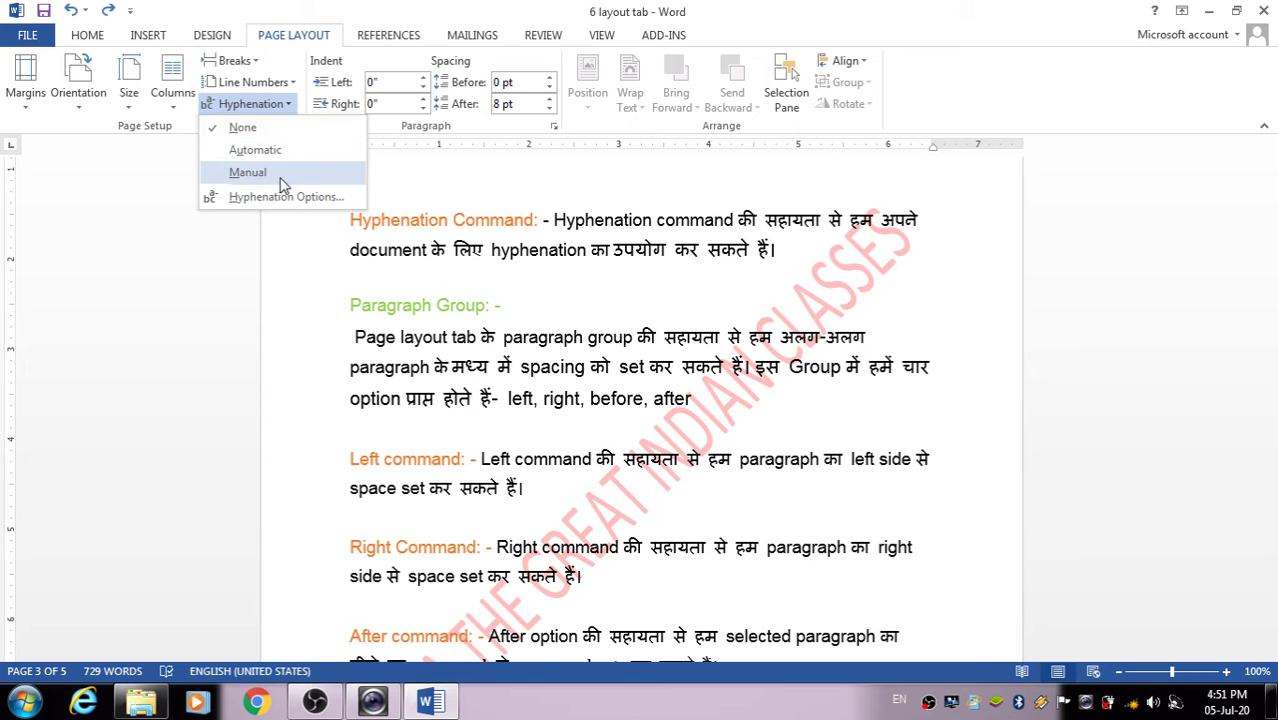
pyautogui.click(248, 172)
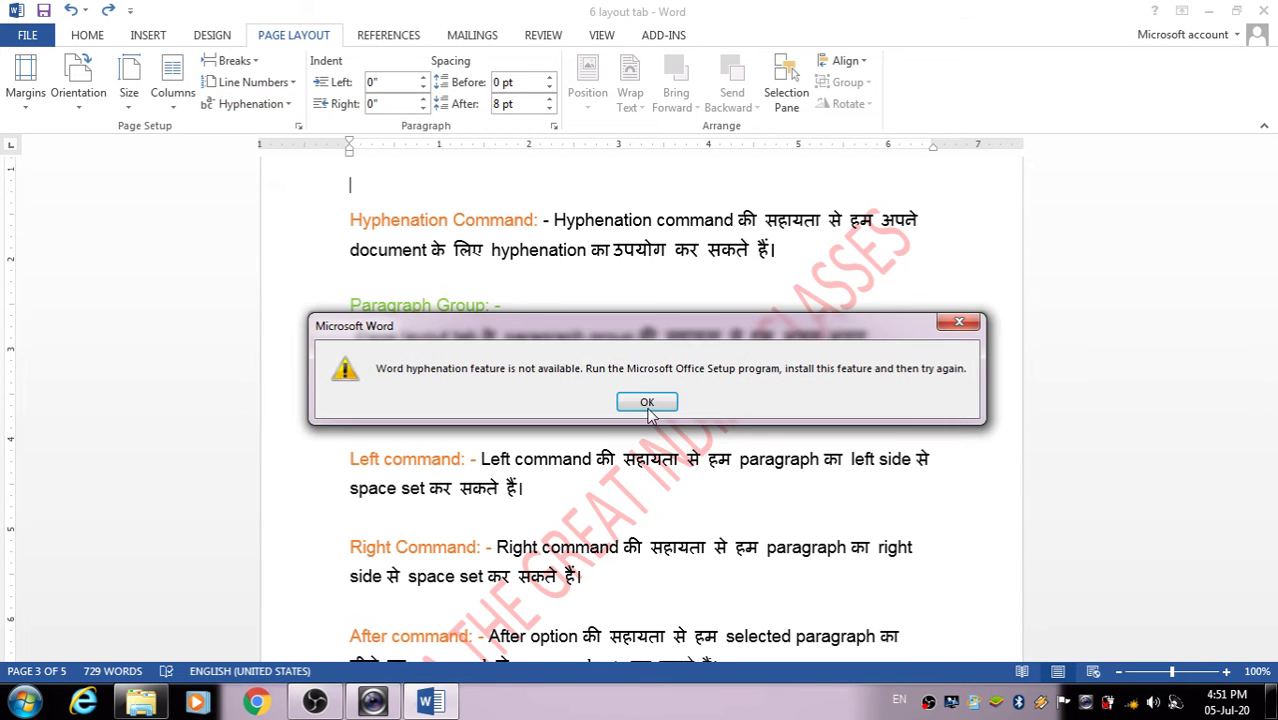
pyautogui.click(646, 404)
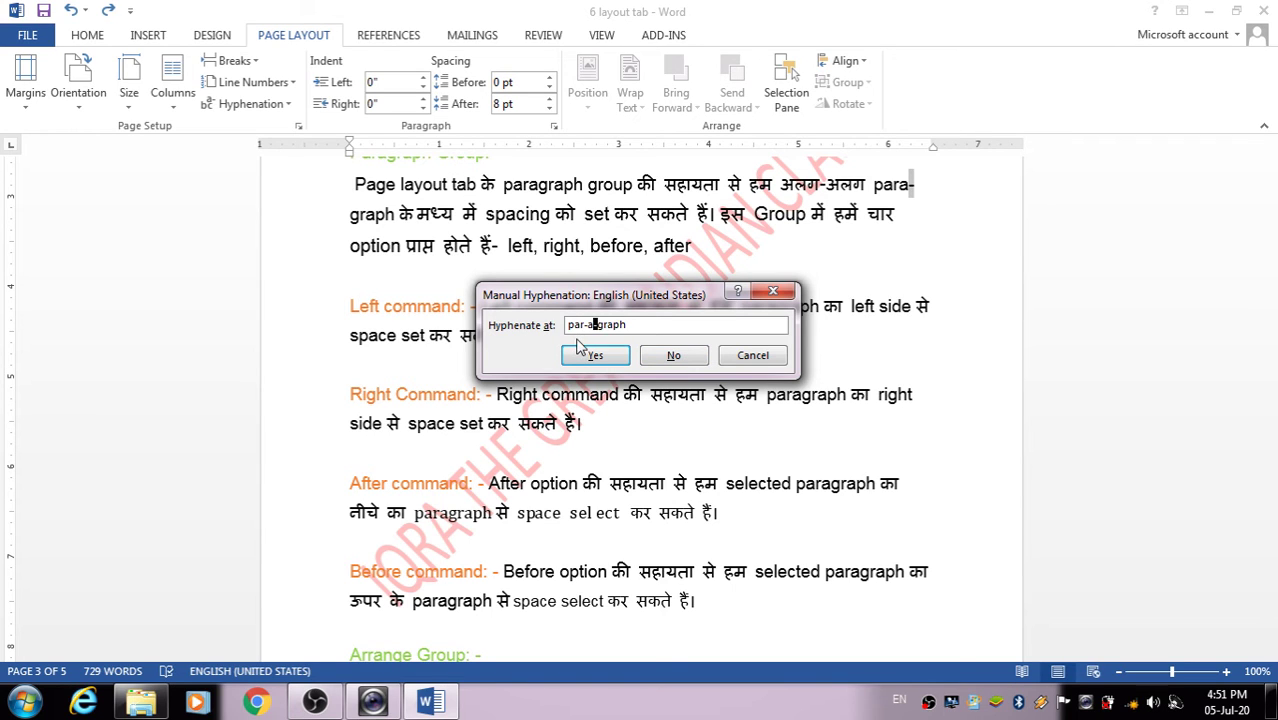
pyautogui.click(693, 356)
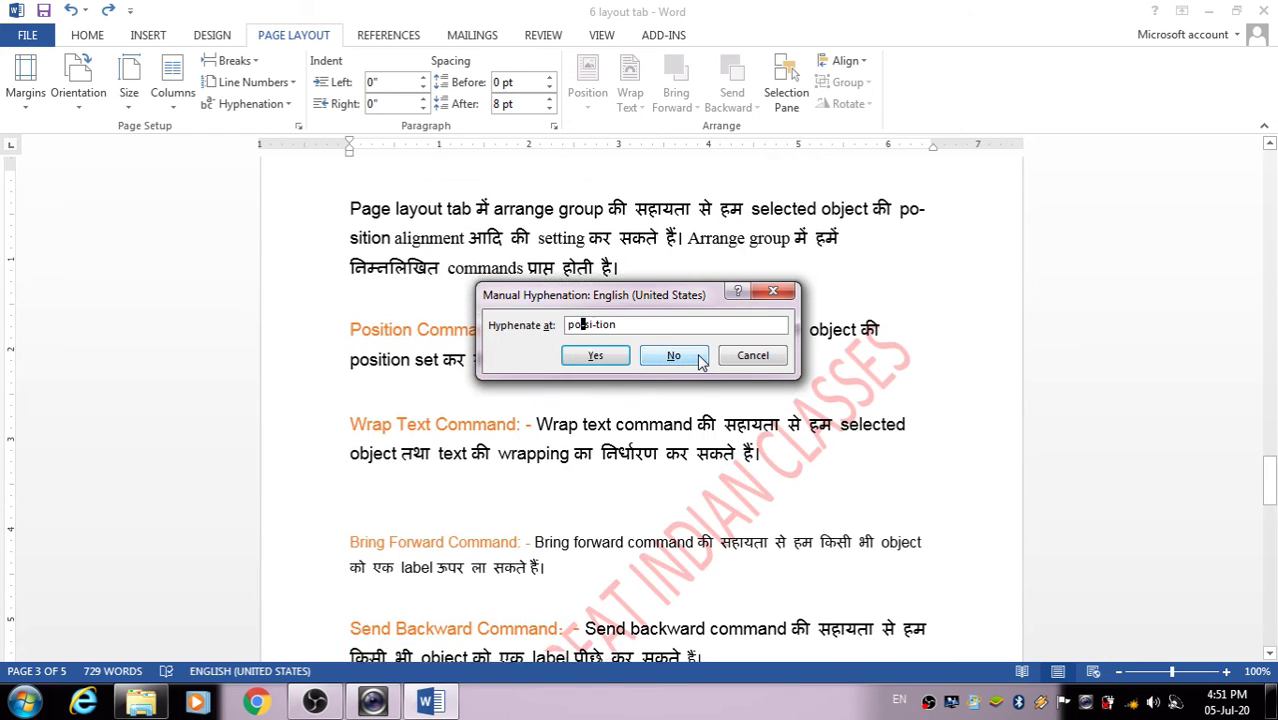
pyautogui.click(773, 291)
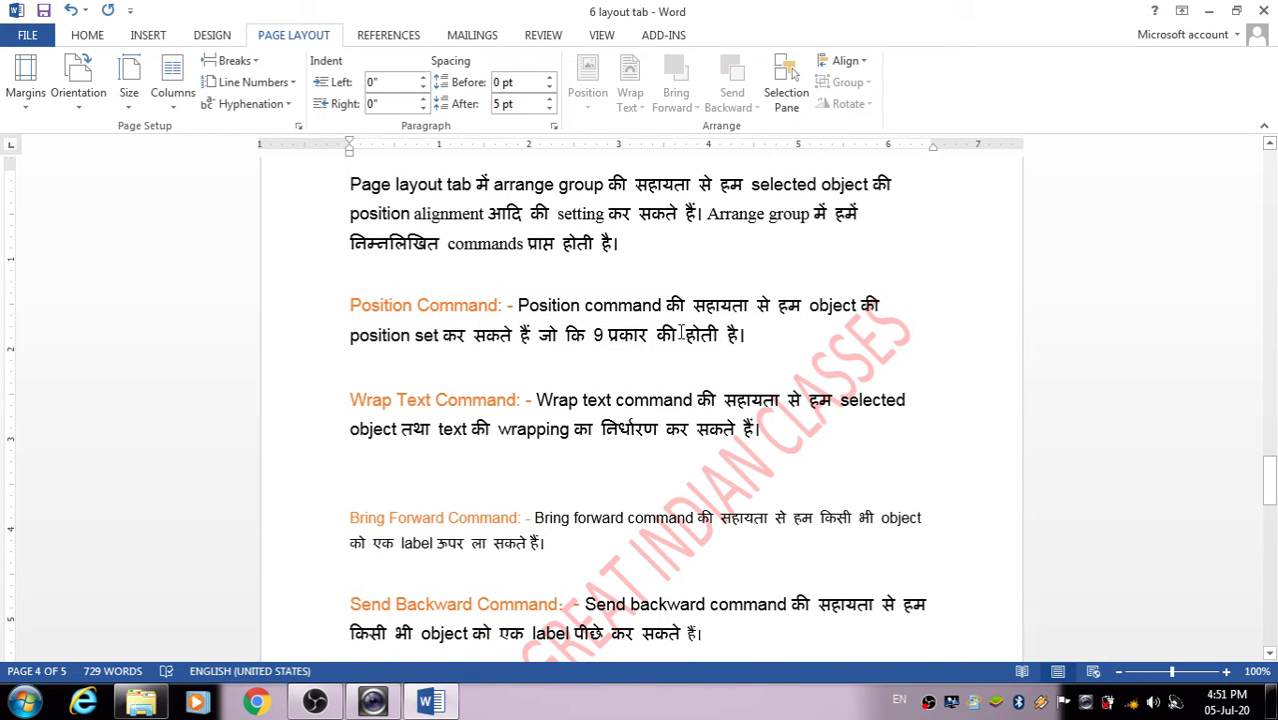
pyautogui.scroll(5, 640, 348)
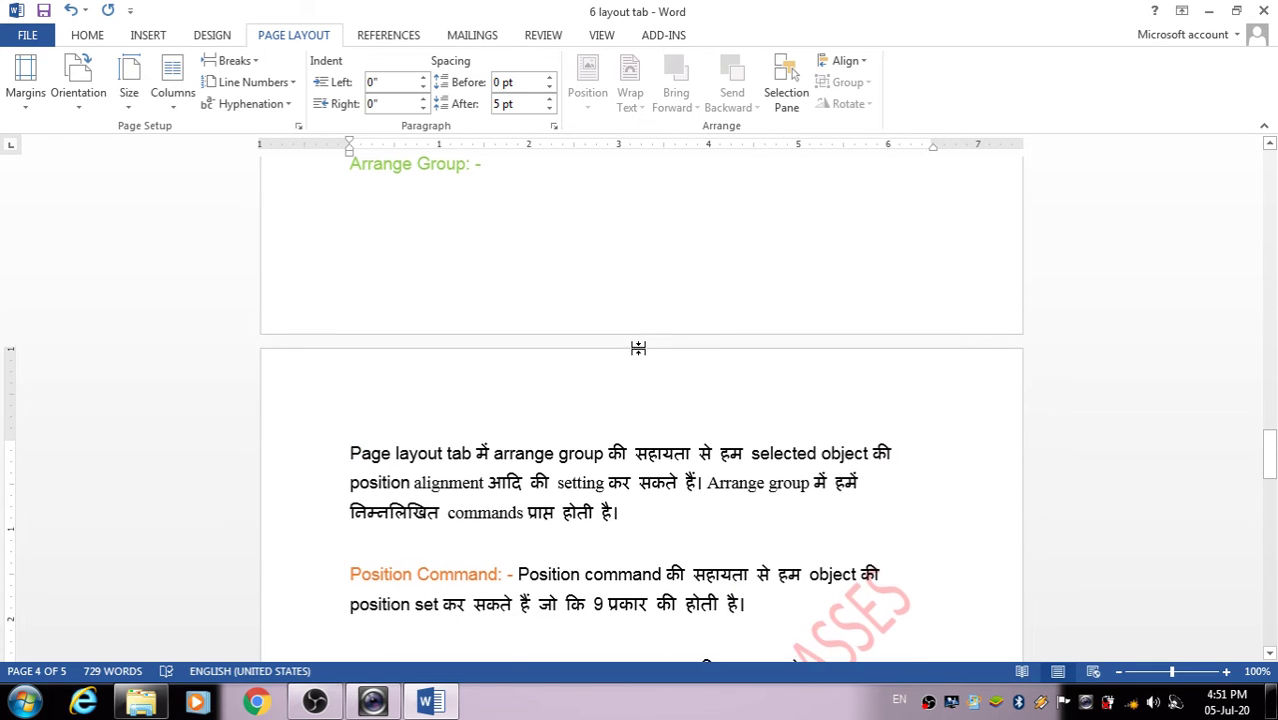
pyautogui.click(72, 10)
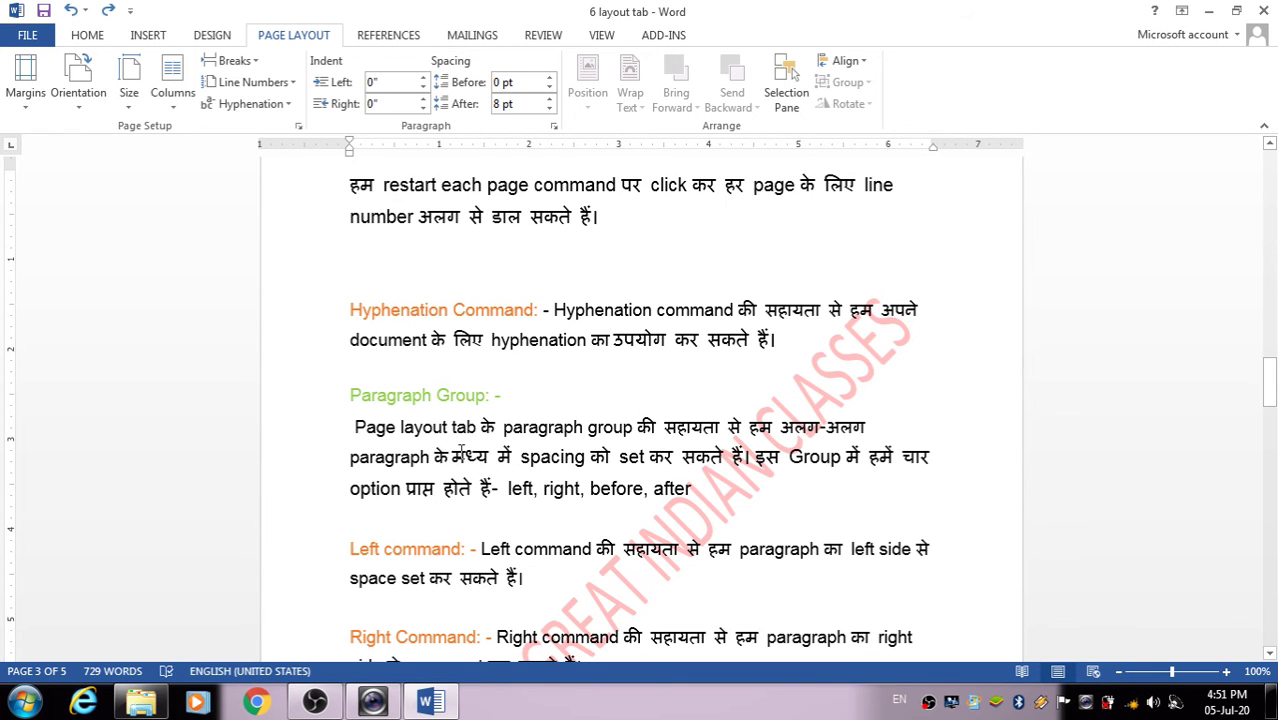
# Examine the Paragraph Spacing command in the Design tools and compare the Insert tools' Page Break with the Page Layout break types
pyautogui.scroll(-1, 392, 427)
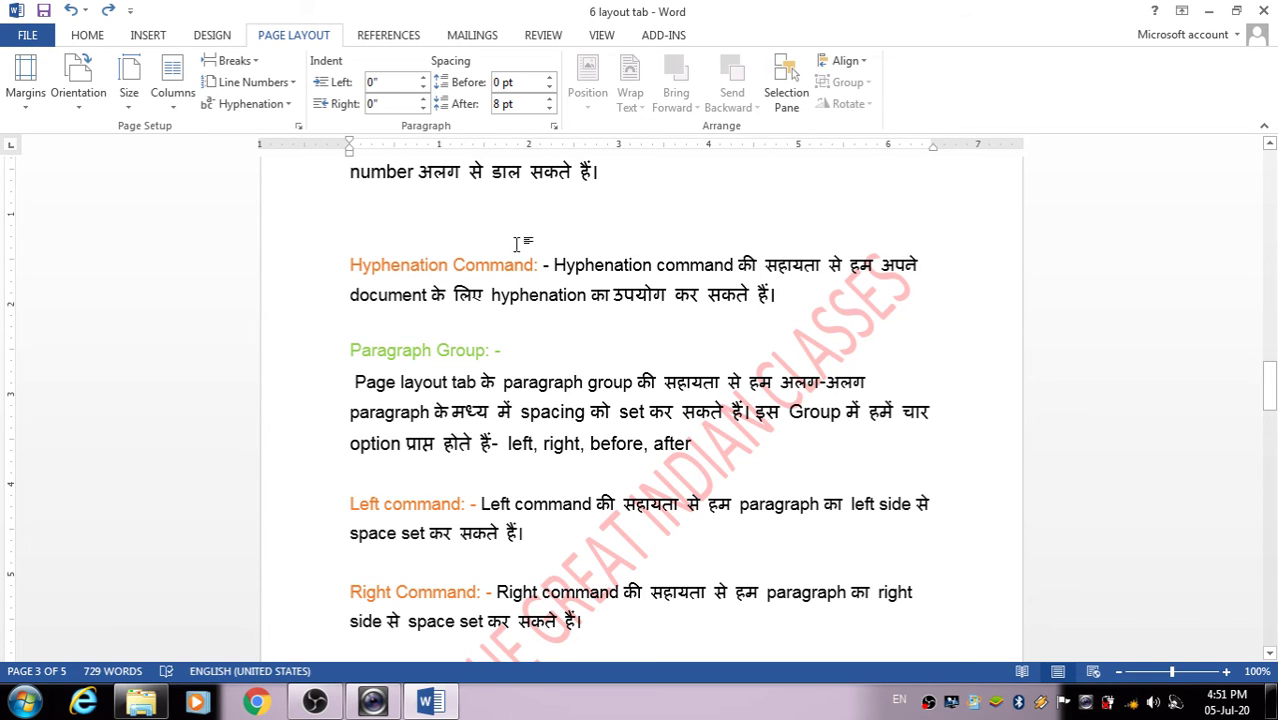
pyautogui.click(219, 37)
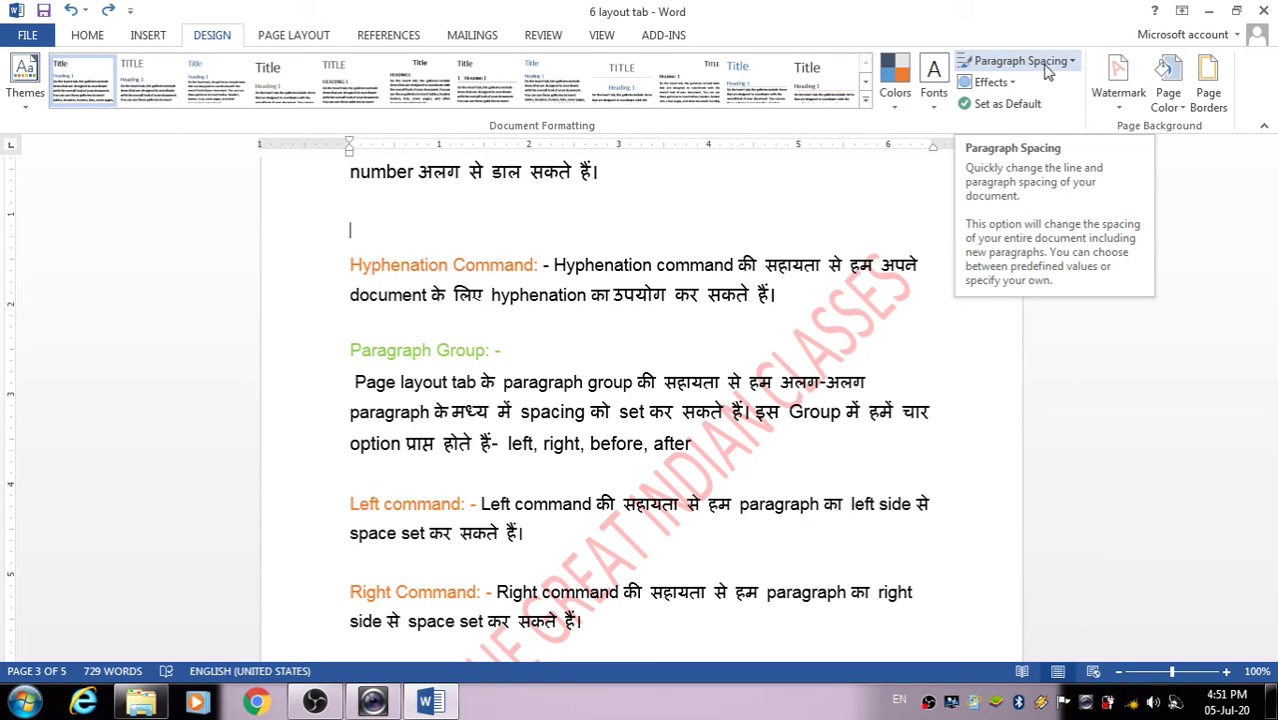
pyautogui.click(150, 36)
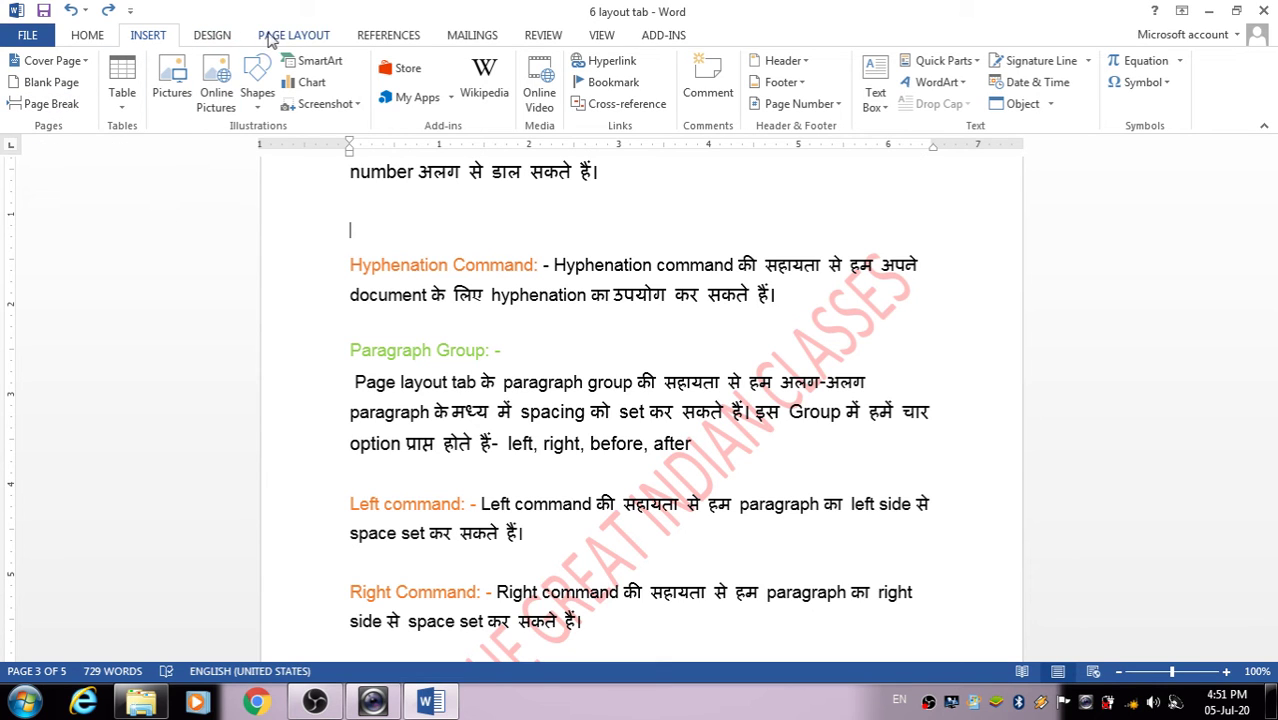
pyautogui.click(272, 38)
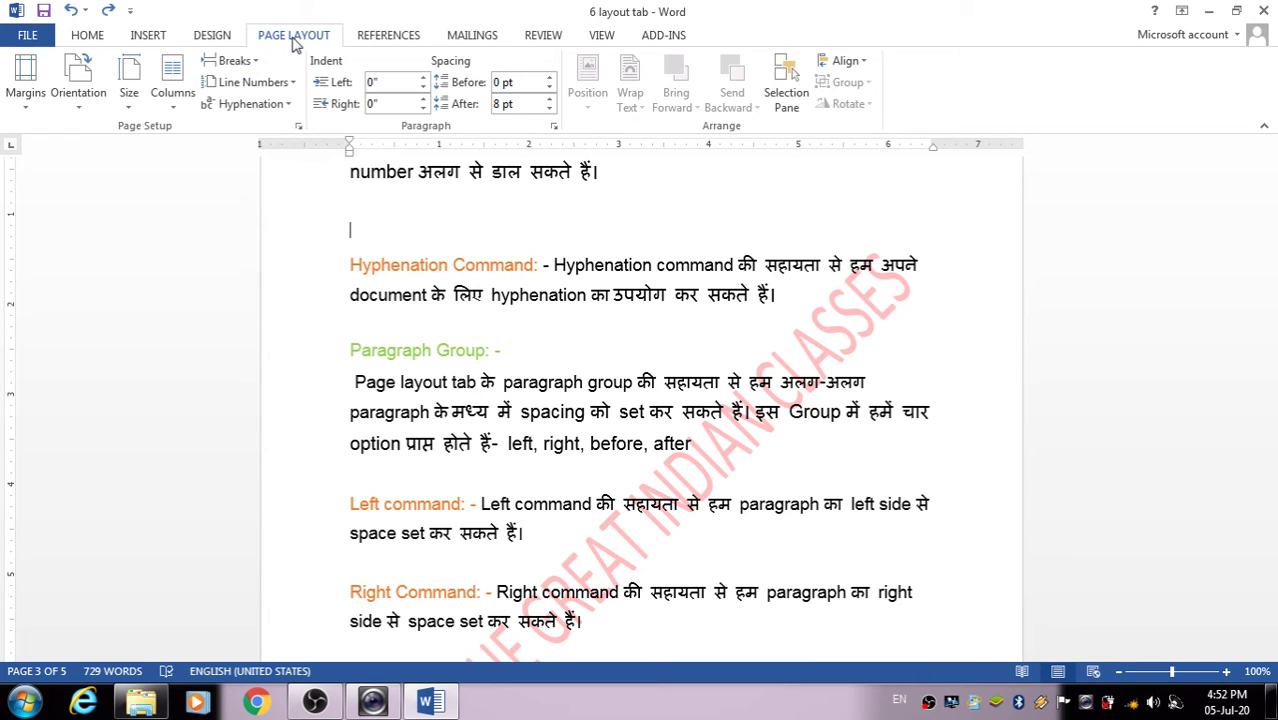
pyautogui.click(152, 35)
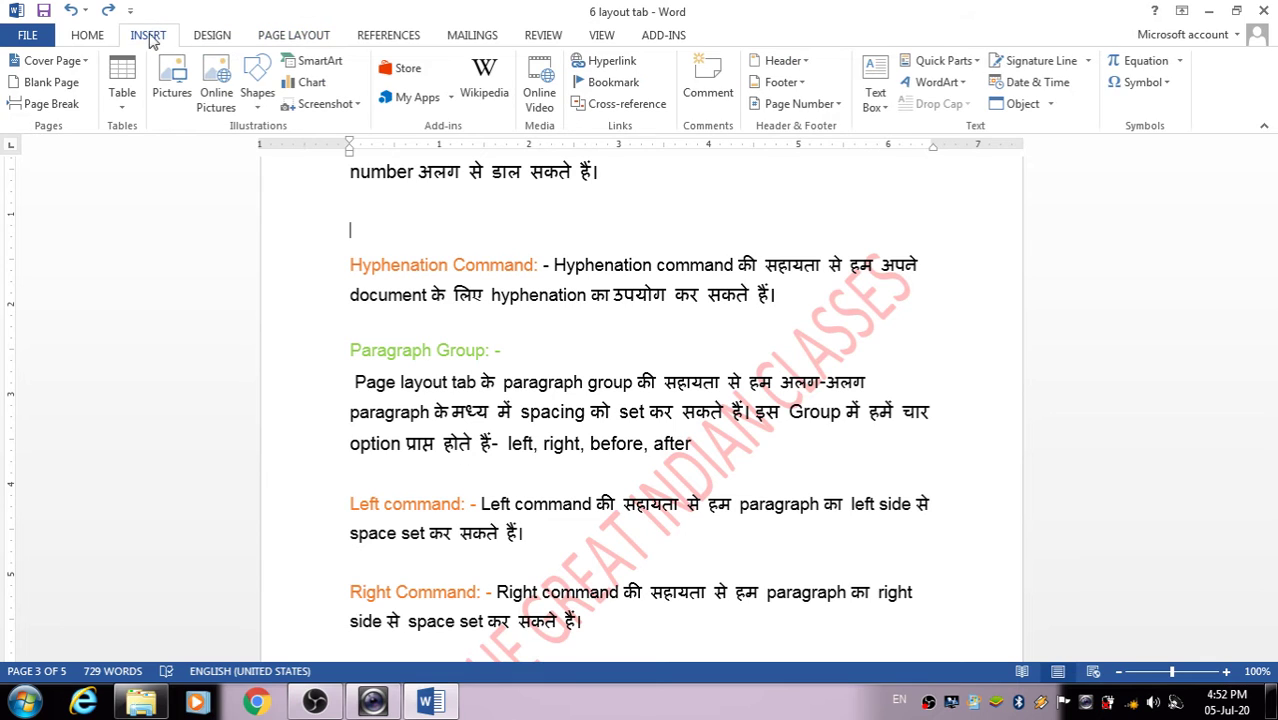
pyautogui.click(287, 37)
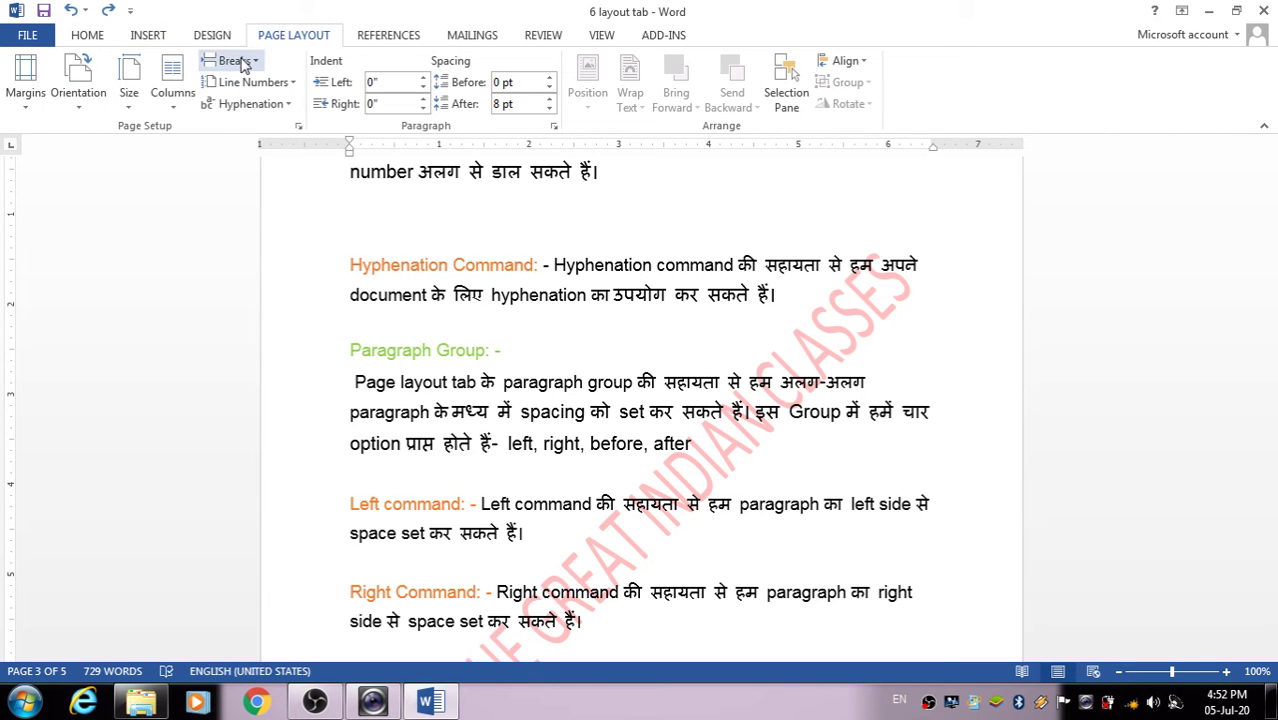
pyautogui.click(245, 64)
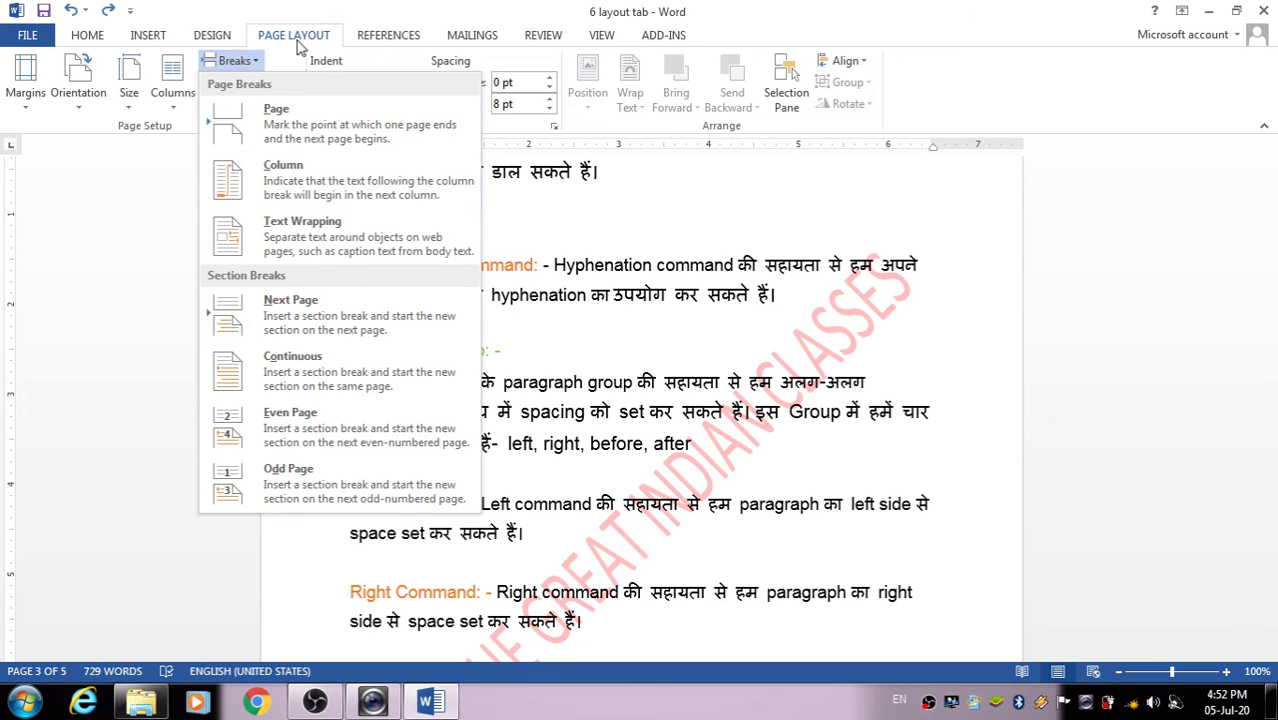
pyautogui.click(148, 38)
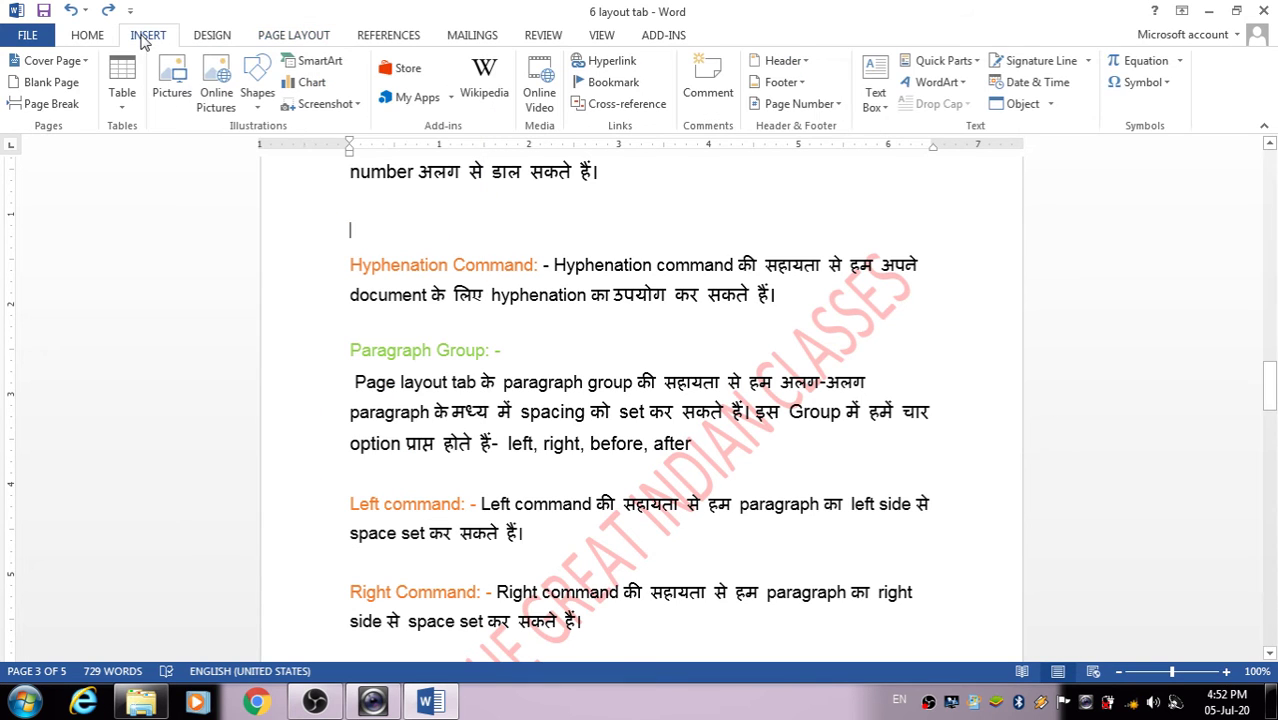
# Try the Insert tools' Page Break above the Hyphenation Command heading, undo it, and check the Page Layout break types
pyautogui.click(73, 106)
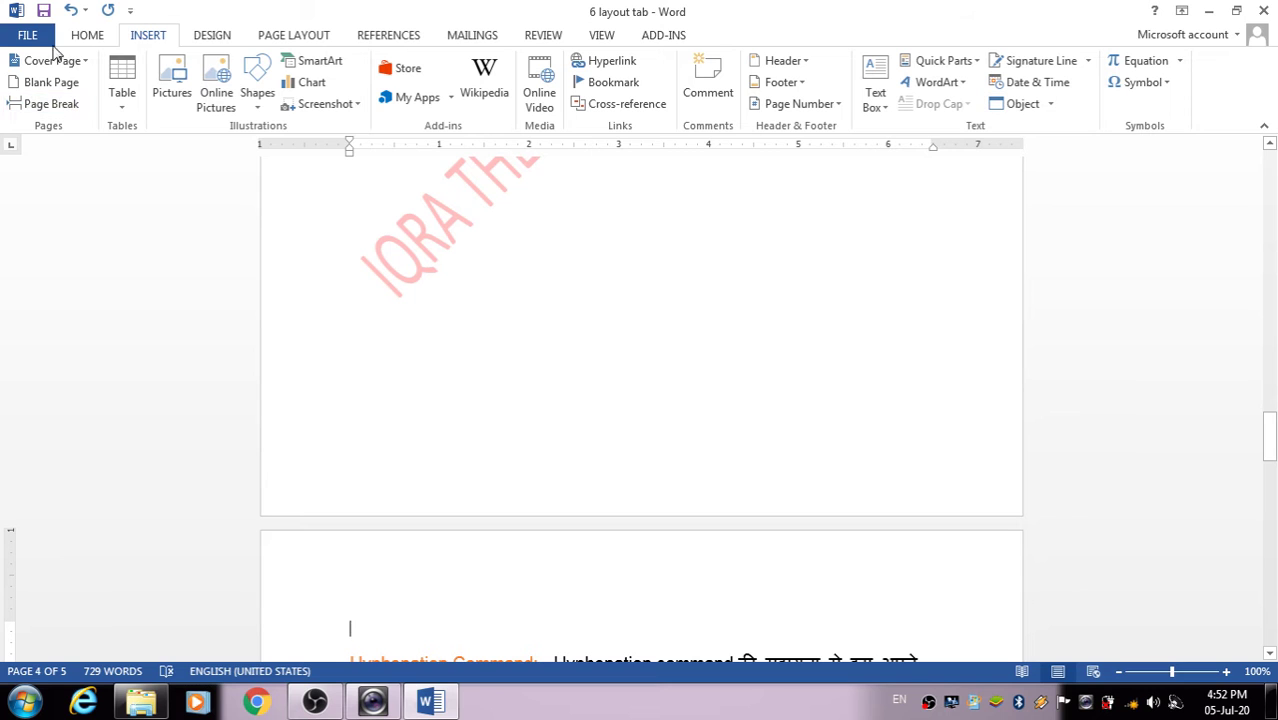
pyautogui.click(72, 14)
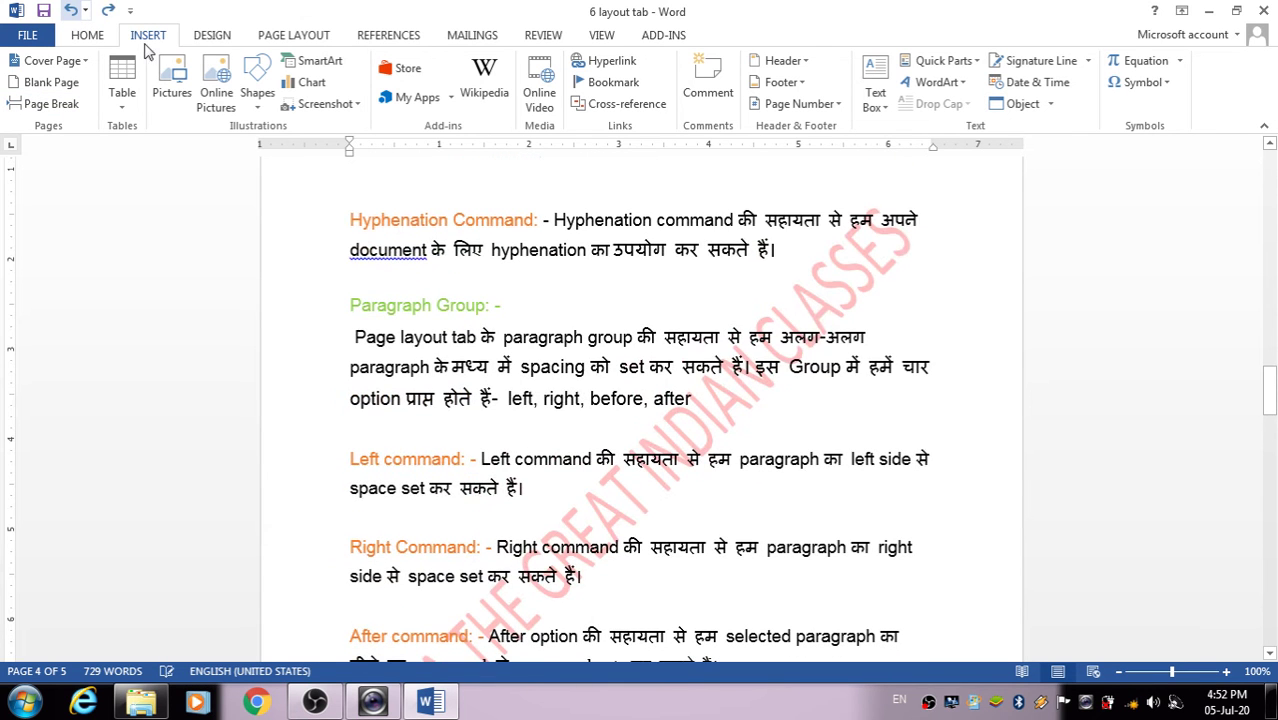
pyautogui.click(266, 37)
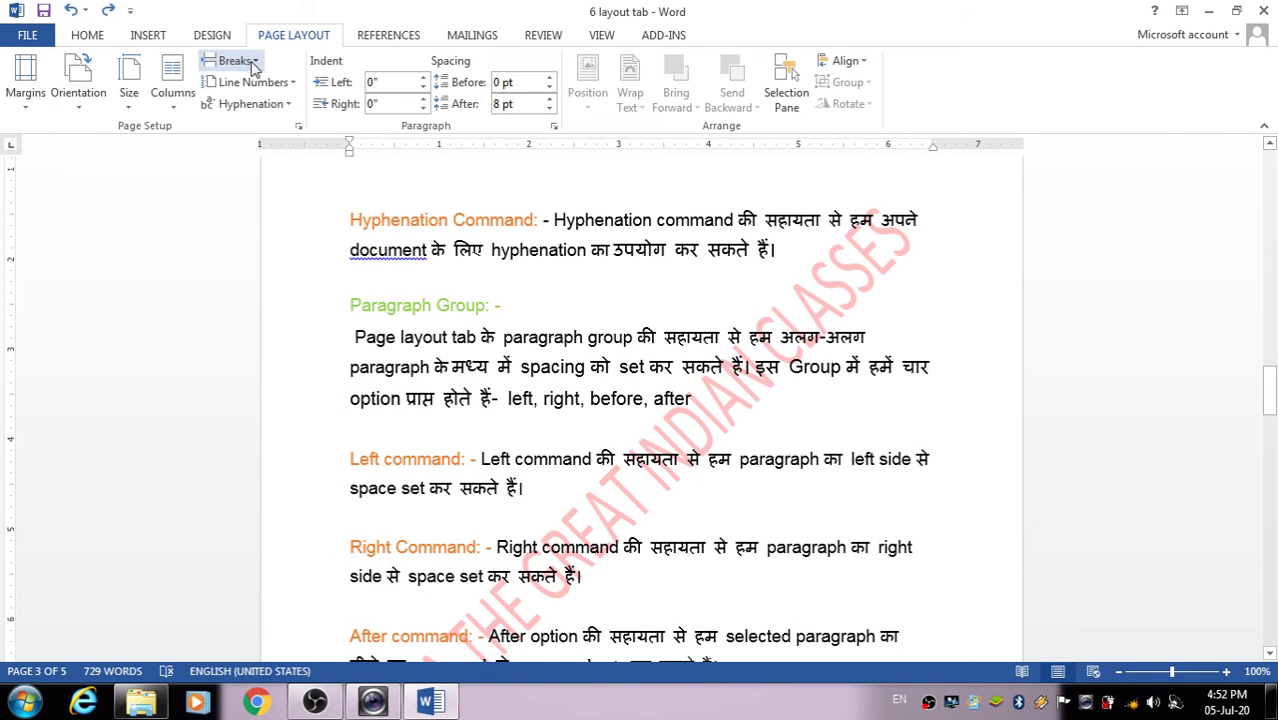
pyautogui.click(236, 61)
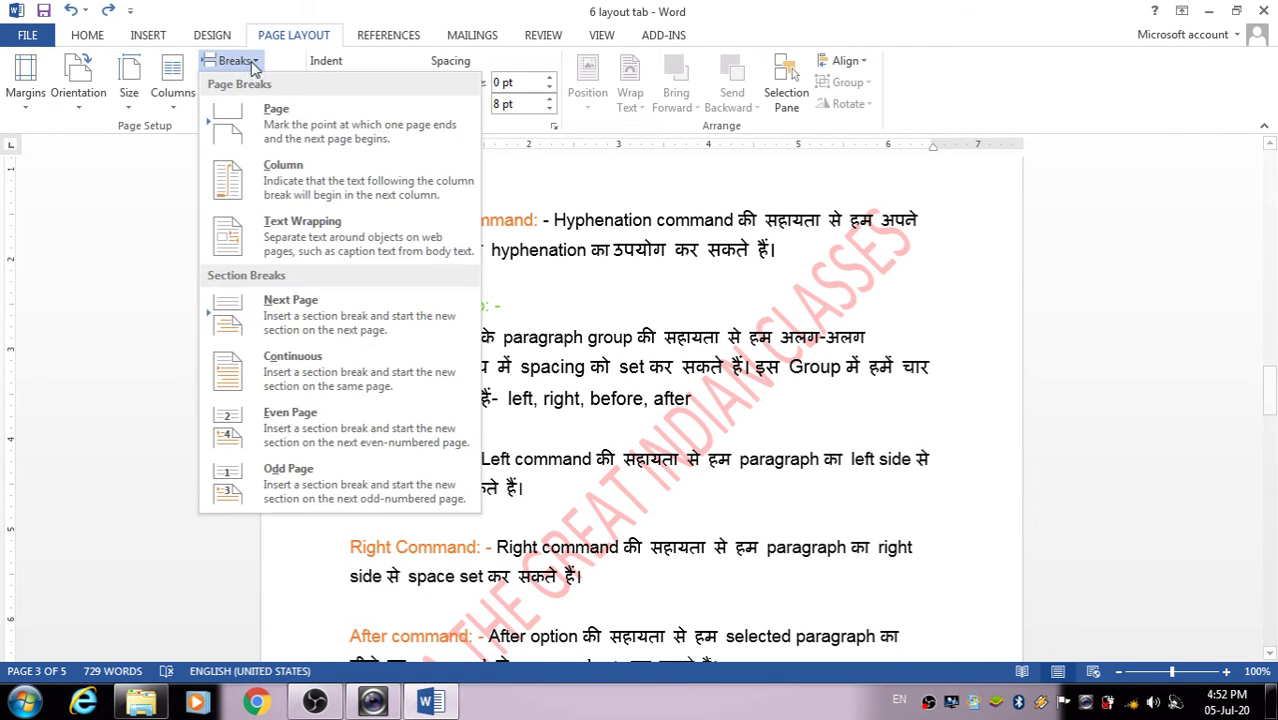
pyautogui.click(150, 206)
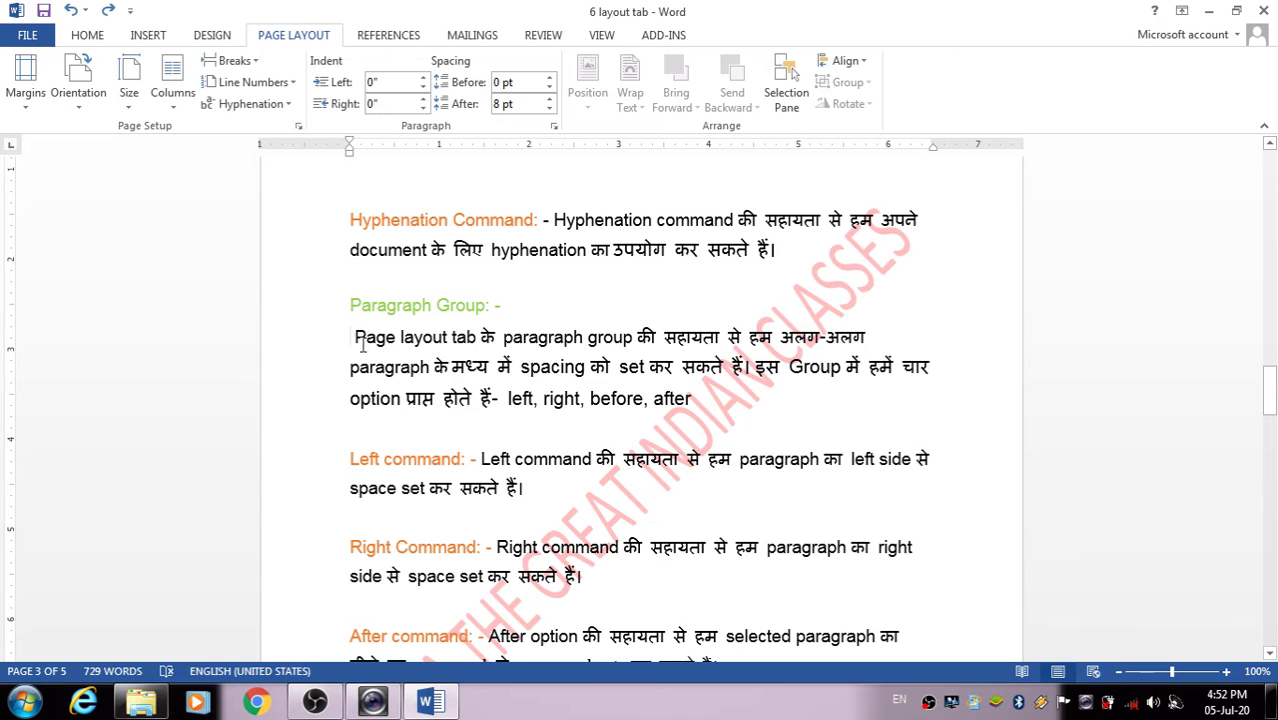
# Try a negative left indent of at least -0.3" on the paragraph under Paragraph Group and return it to 0"
pyautogui.moveTo(354, 337); pyautogui.dragTo(698, 410)
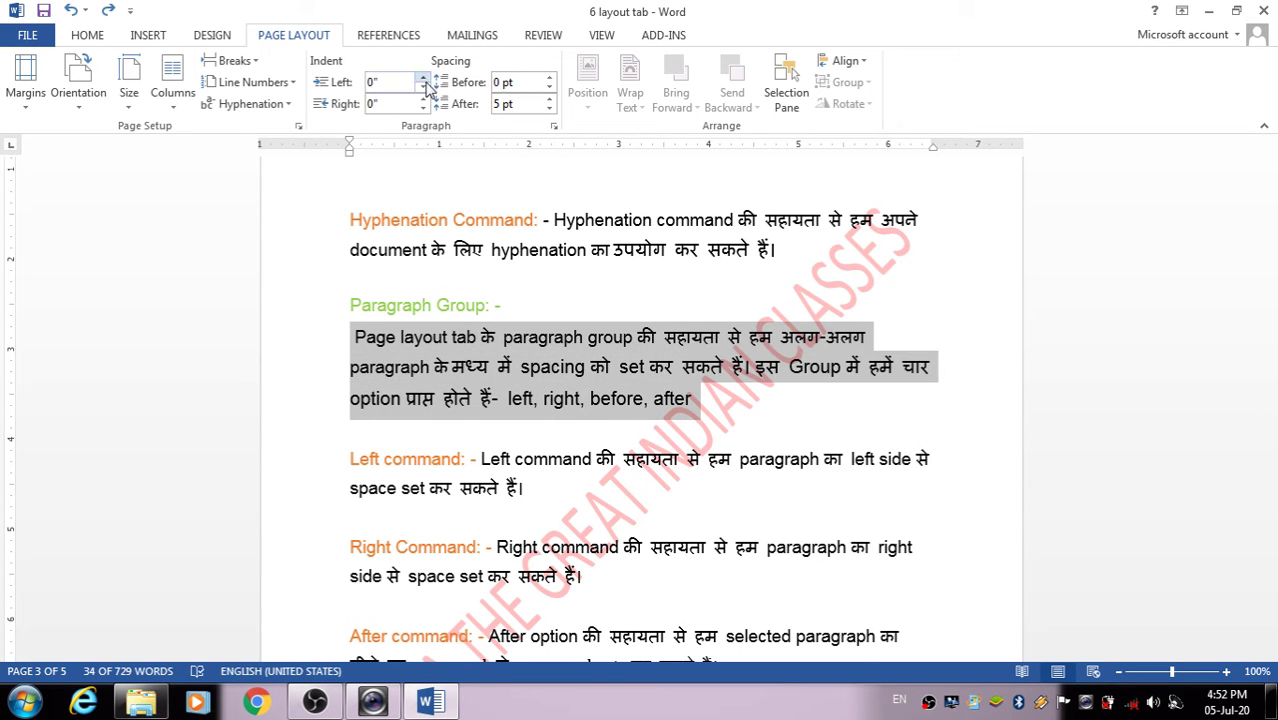
pyautogui.click(424, 89)
pyautogui.click(424, 89)
pyautogui.click(424, 89)
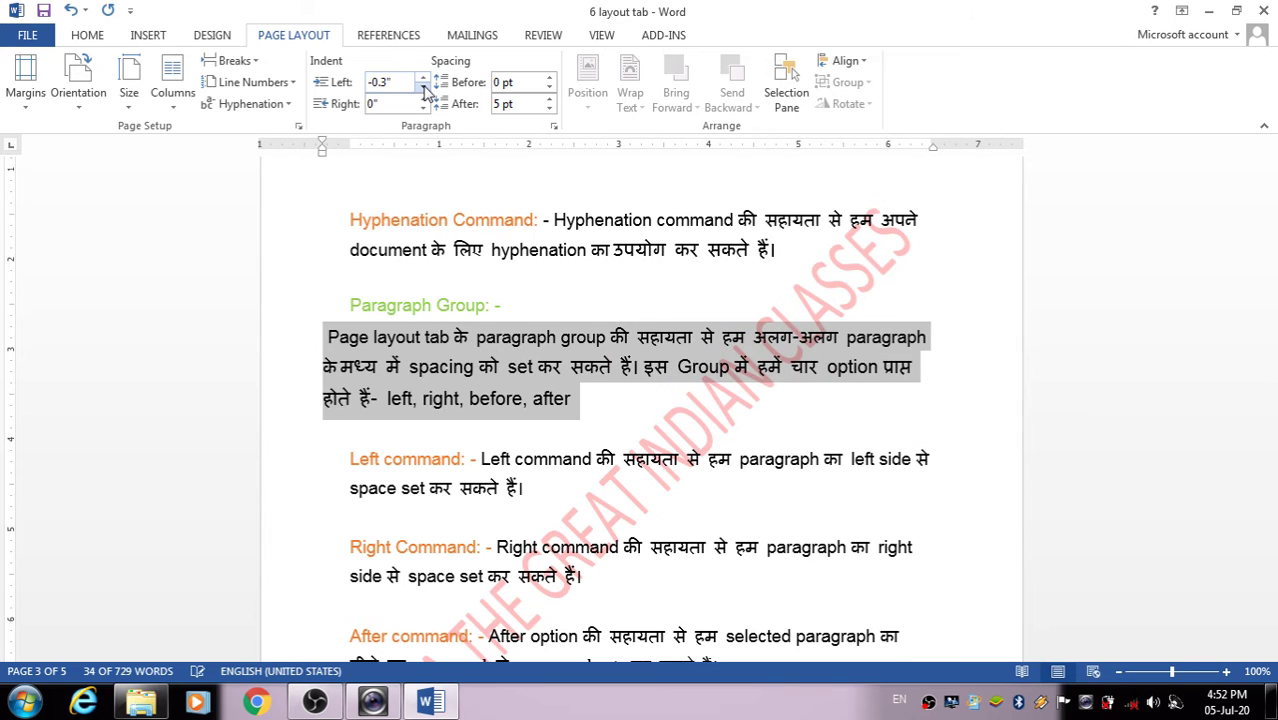
pyautogui.click(424, 88)
pyautogui.click(424, 78)
pyautogui.click(424, 78)
pyautogui.click(424, 78)
pyautogui.click(424, 78)
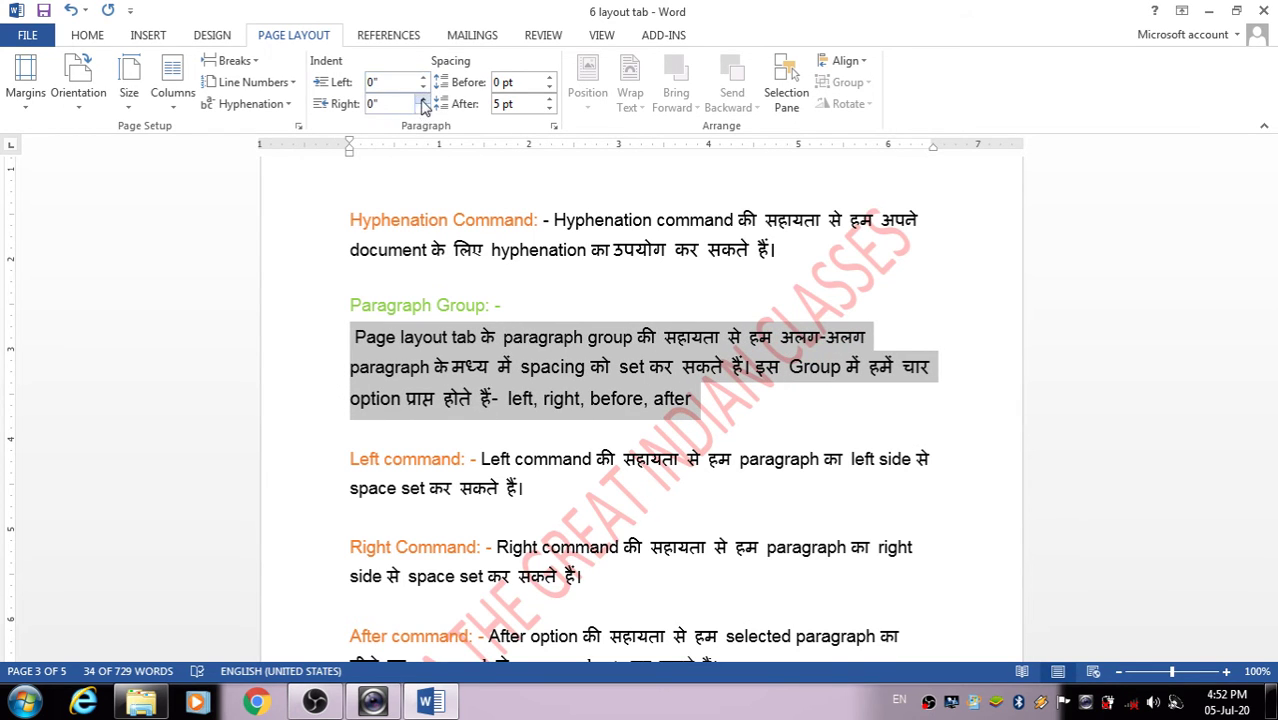
# Raise the selected paragraph's right indent to 0.6" and return it to 0"
pyautogui.click(423, 100)
pyautogui.click(423, 100)
pyautogui.click(423, 101)
pyautogui.click(423, 101)
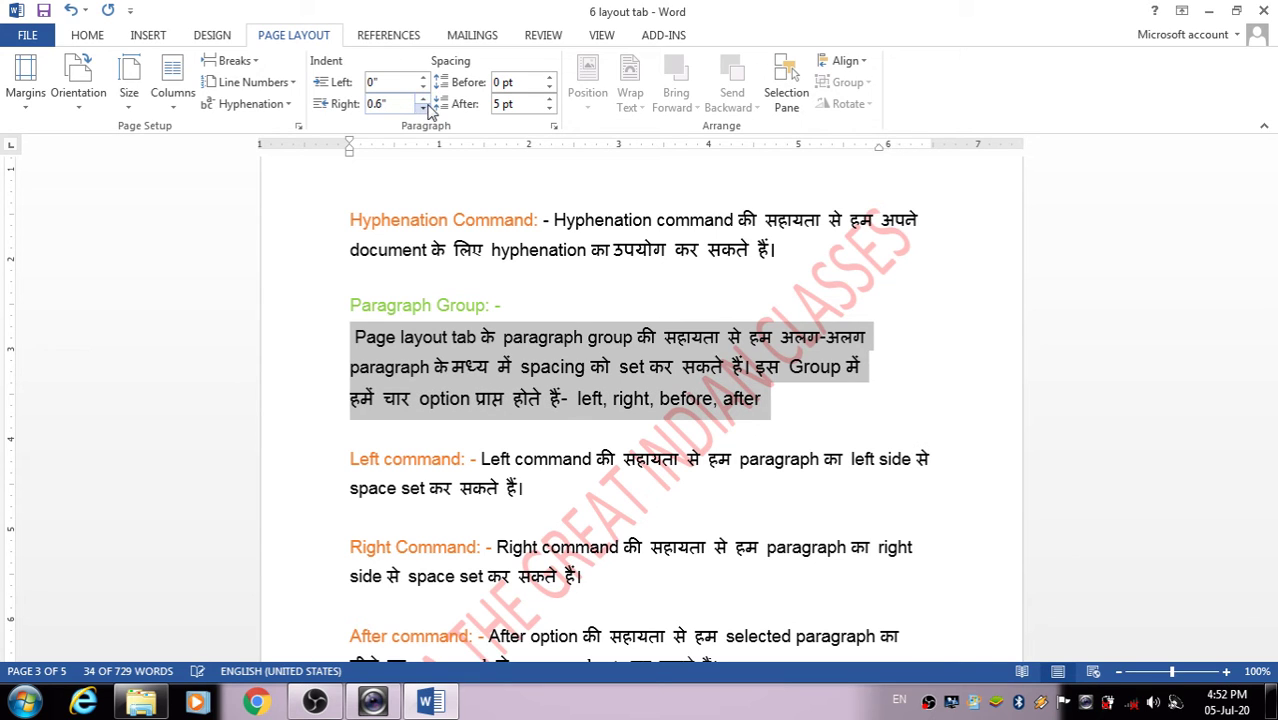
pyautogui.click(423, 108)
pyautogui.click(423, 108)
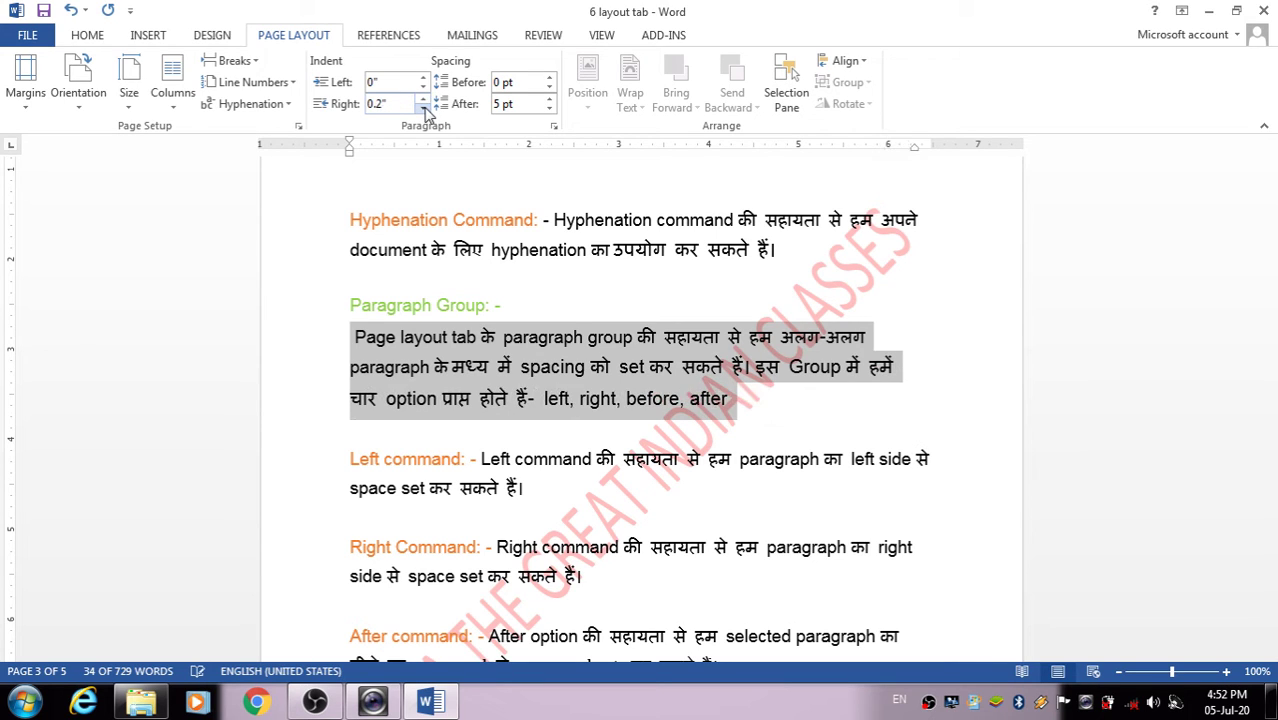
pyautogui.click(423, 108)
pyautogui.click(423, 108)
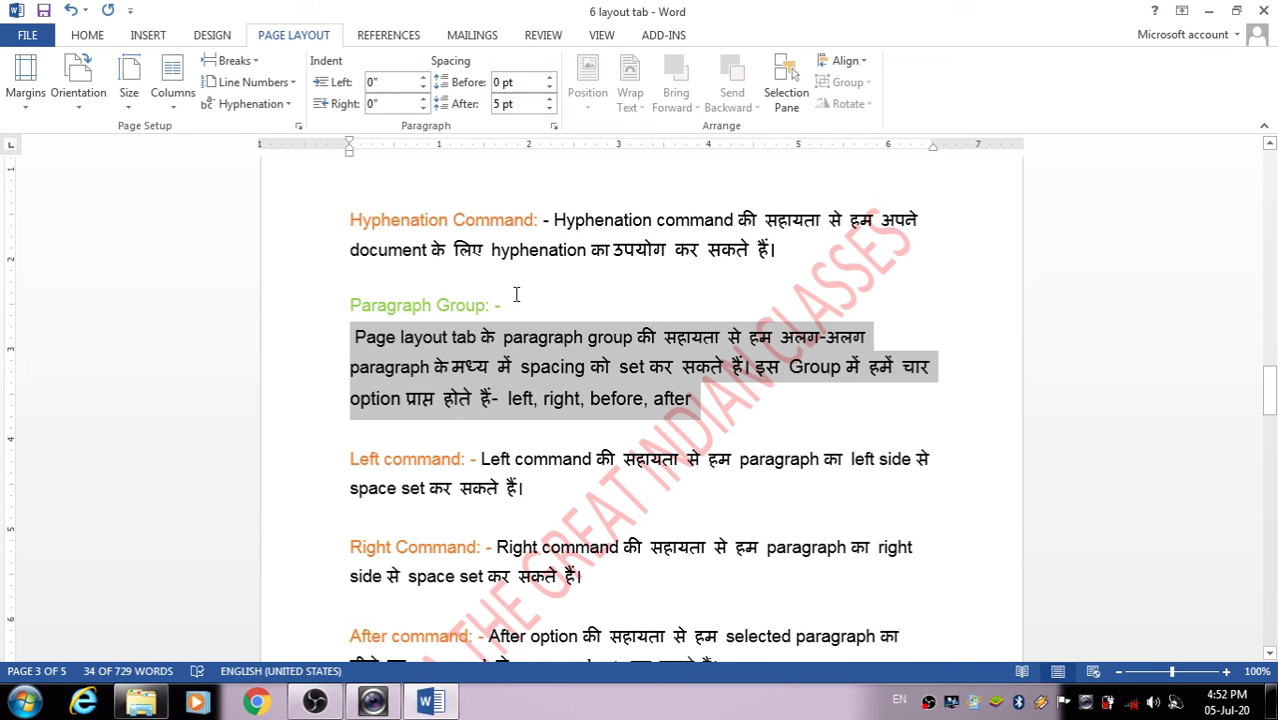
# Try Auto spacing before the selected paragraph, reset it to 0 pt, and deselect the text
pyautogui.click(549, 88)
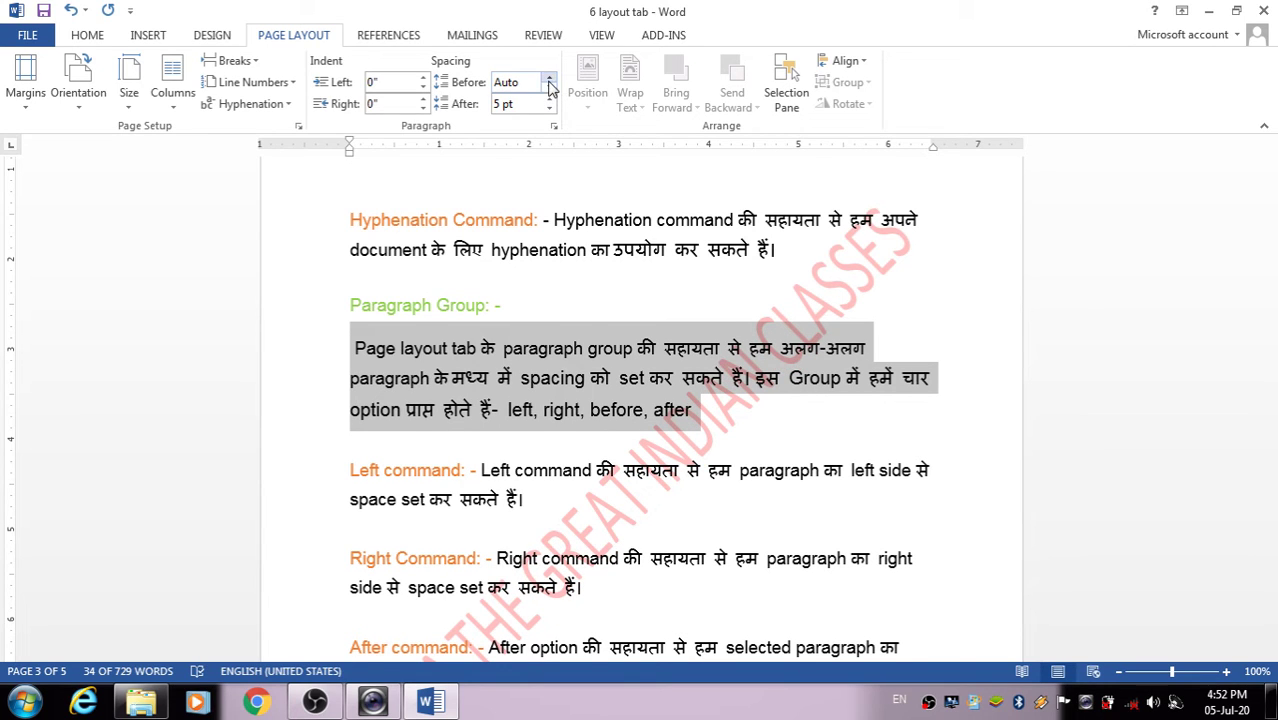
pyautogui.click(549, 82)
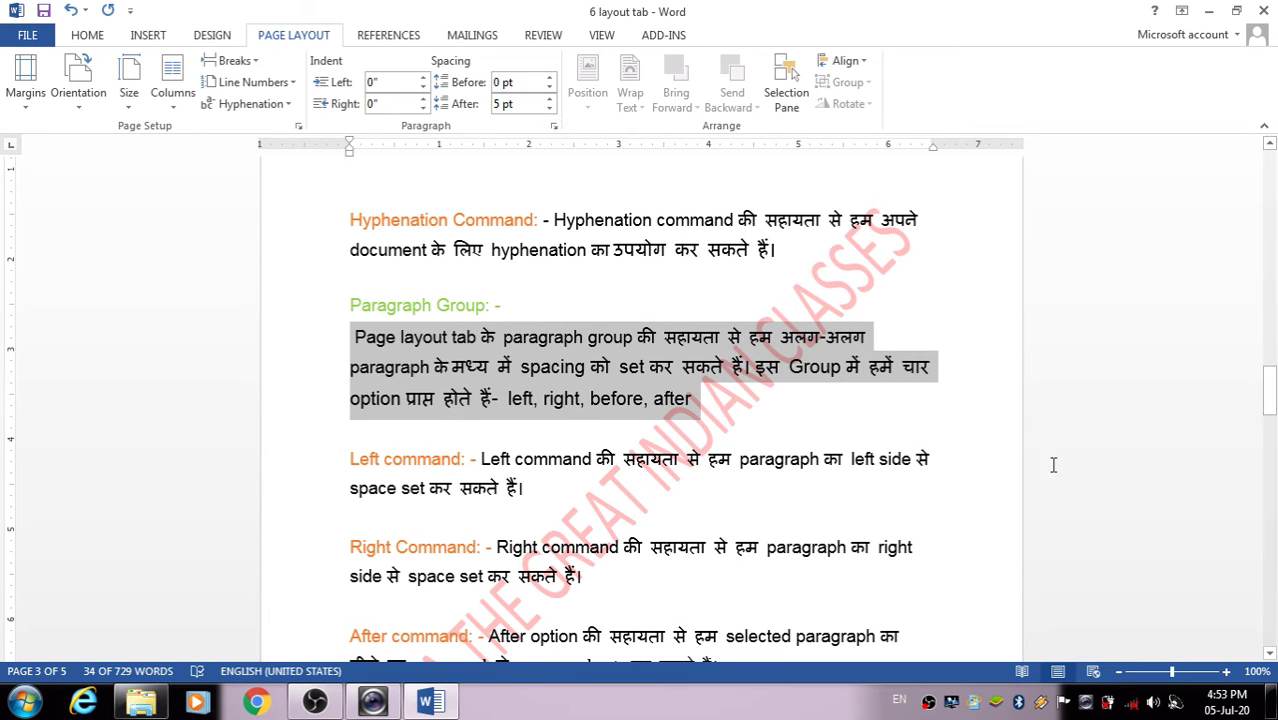
pyautogui.click(979, 401)
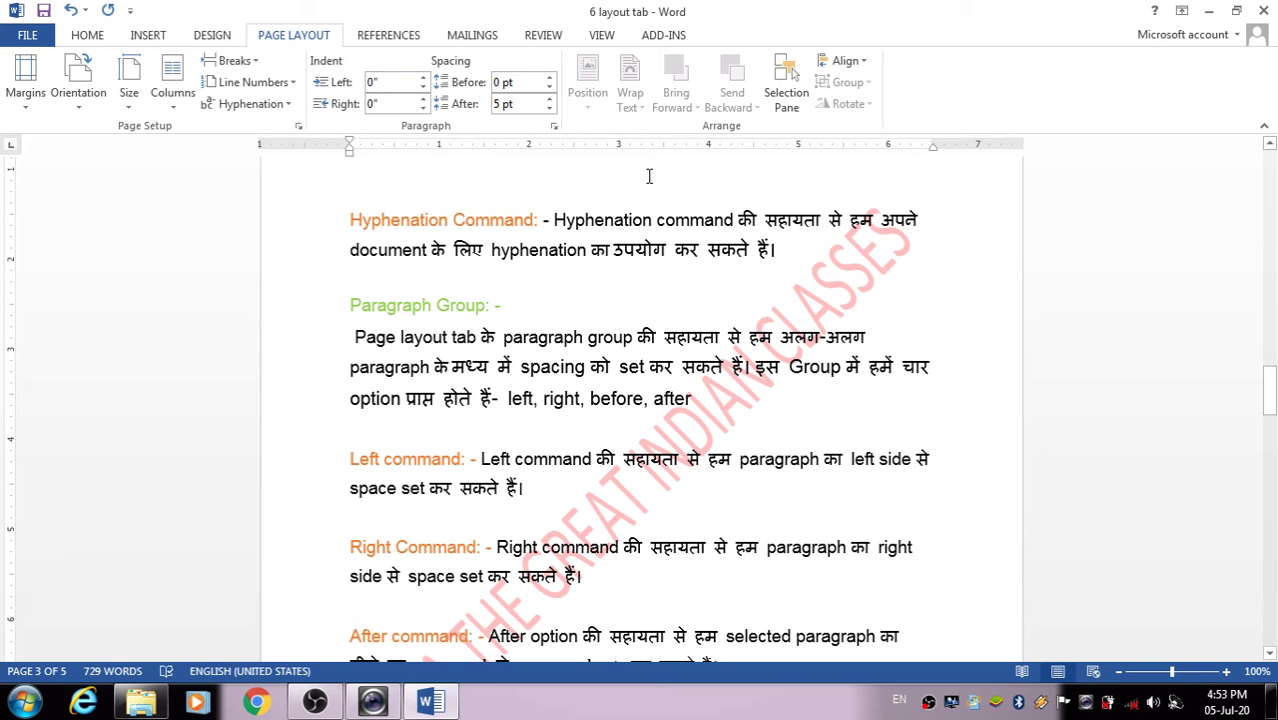
# Read the notes on the Left, Right, After and Before commands and the introduction to the Arrange Group
pyautogui.scroll(-3, 511, 372)
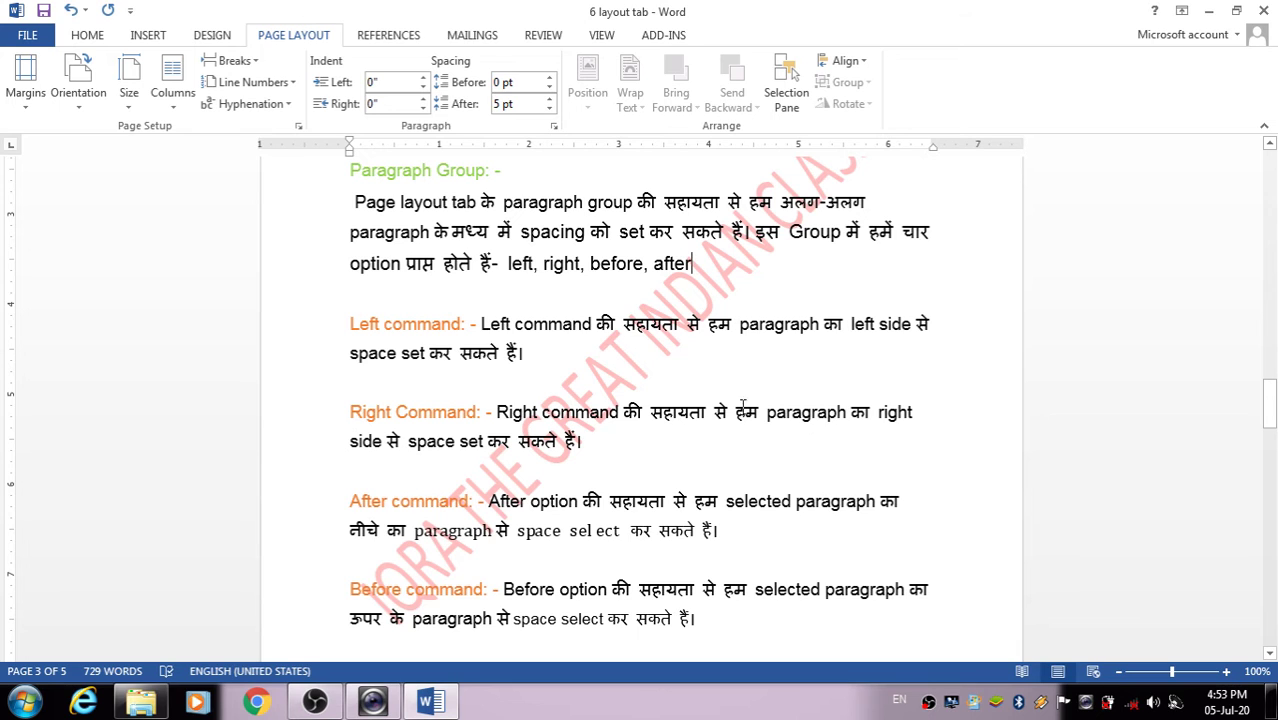
pyautogui.scroll(-1, 443, 403)
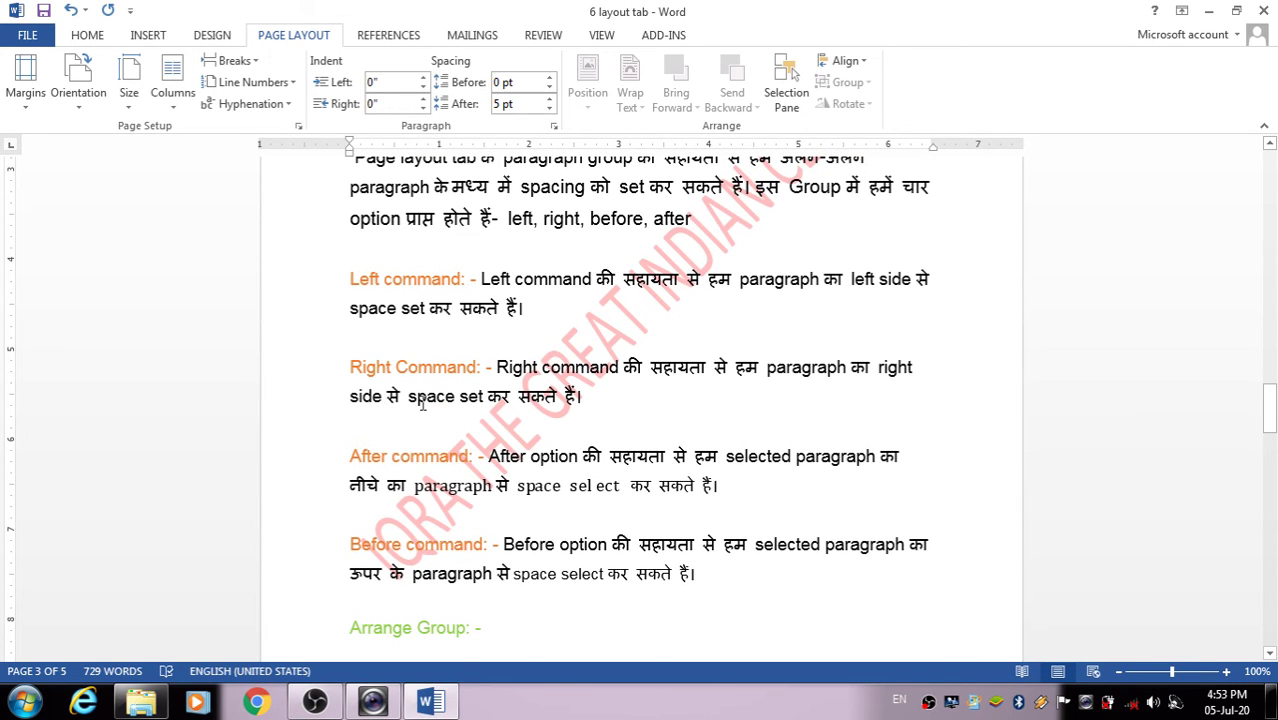
pyautogui.scroll(-1, 438, 420)
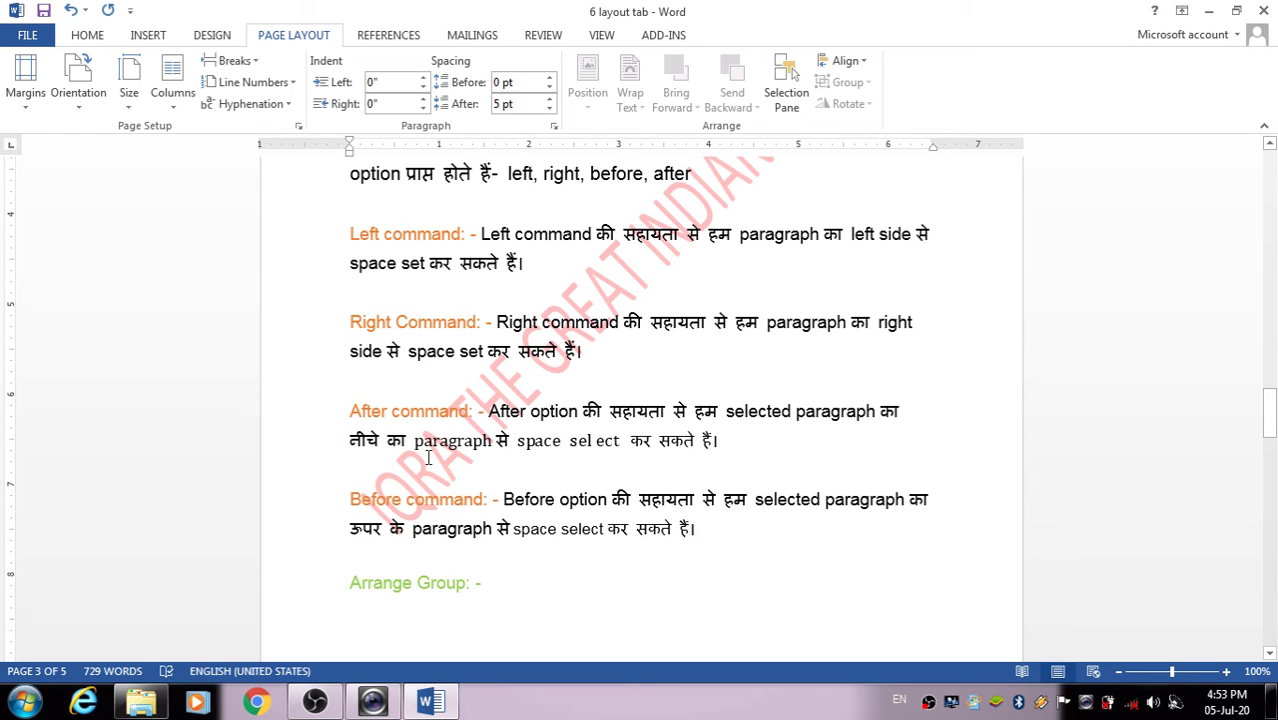
pyautogui.scroll(-1, 428, 452)
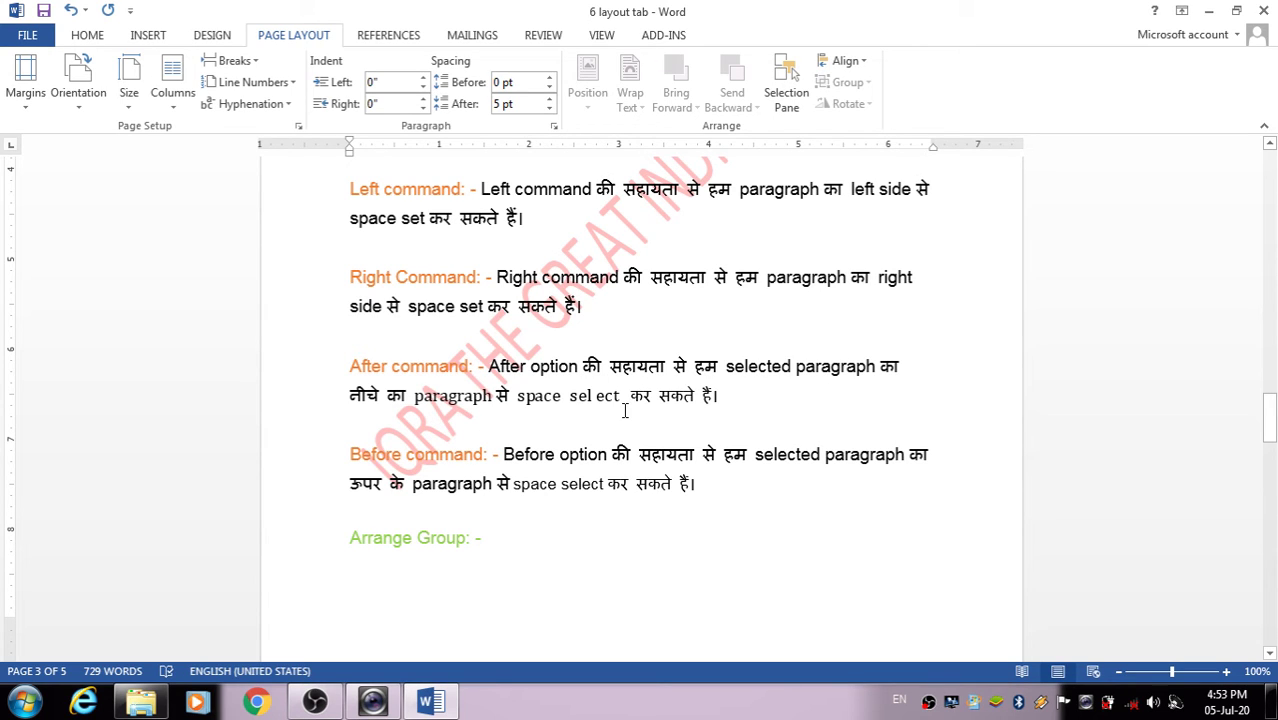
pyautogui.scroll(-1, 383, 505)
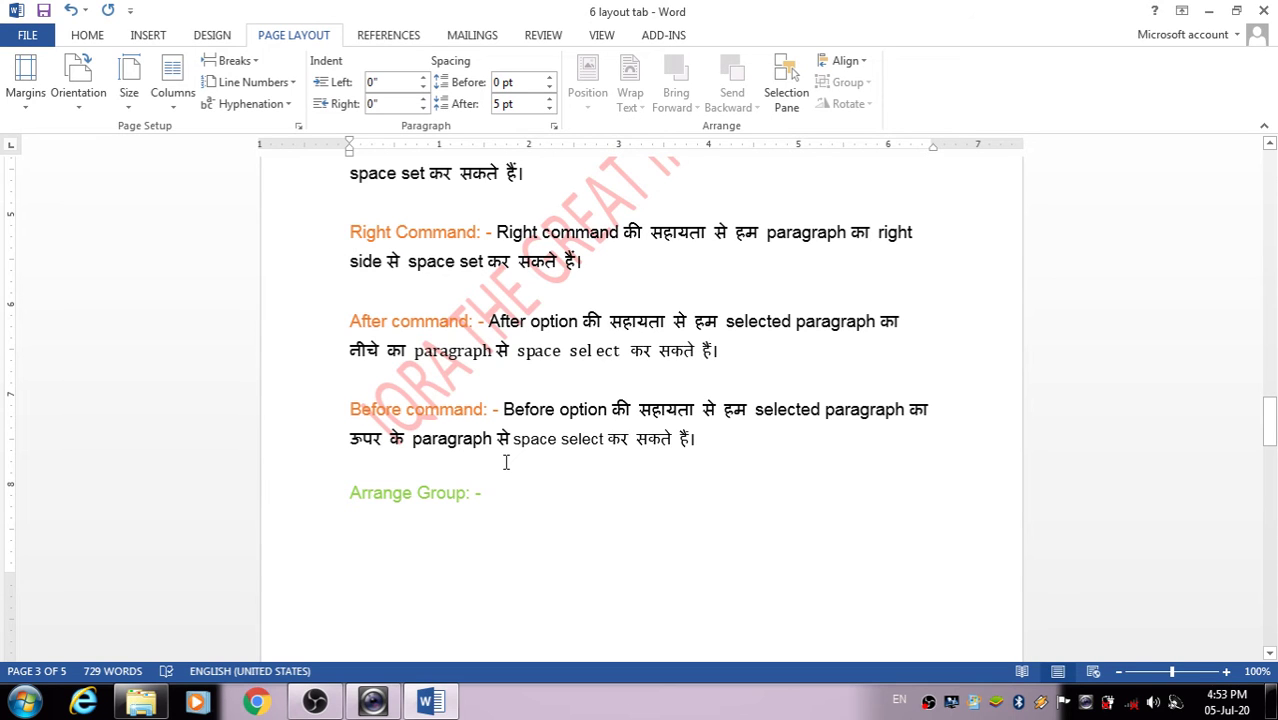
pyautogui.scroll(-3, 506, 462)
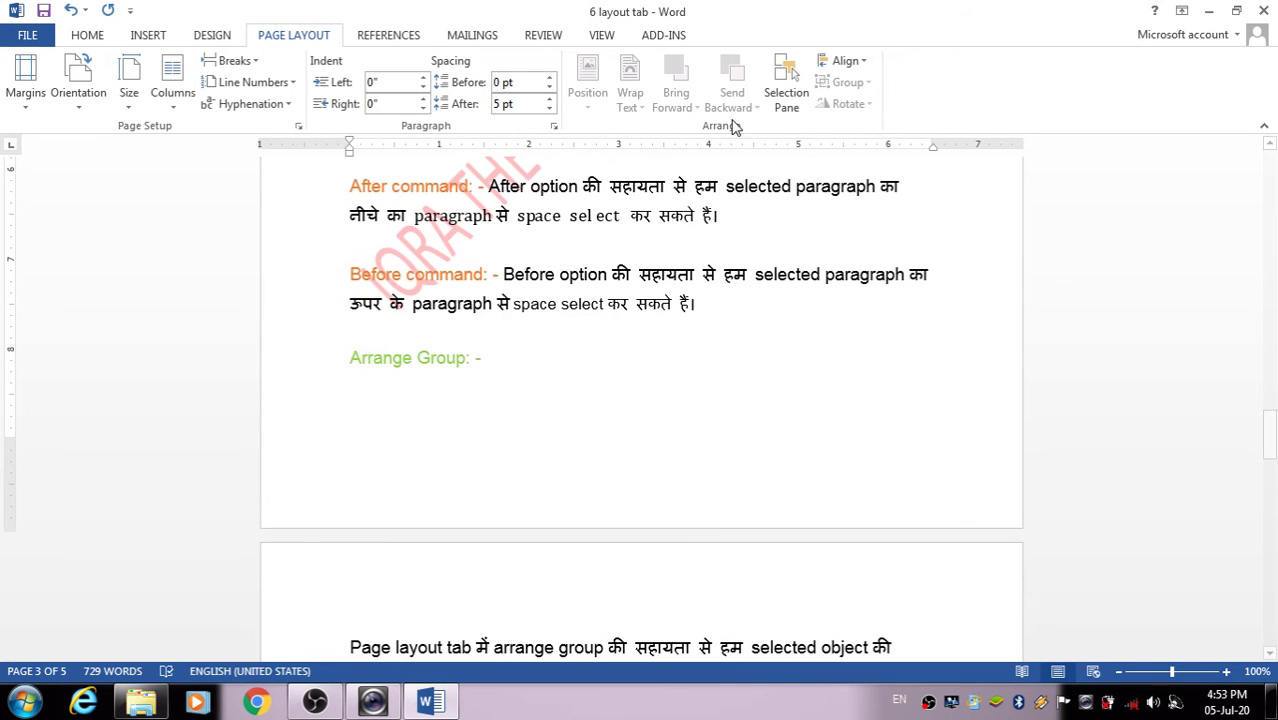
pyautogui.scroll(-4, 531, 431)
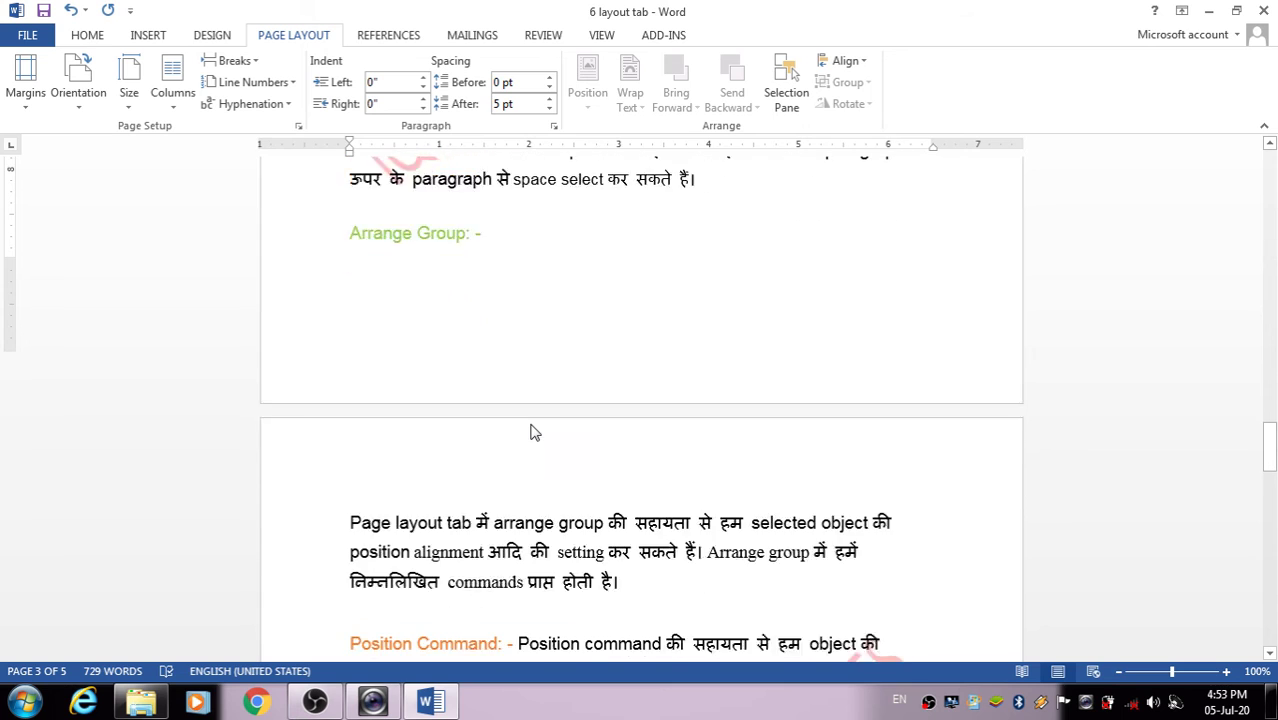
pyautogui.scroll(-1, 481, 404)
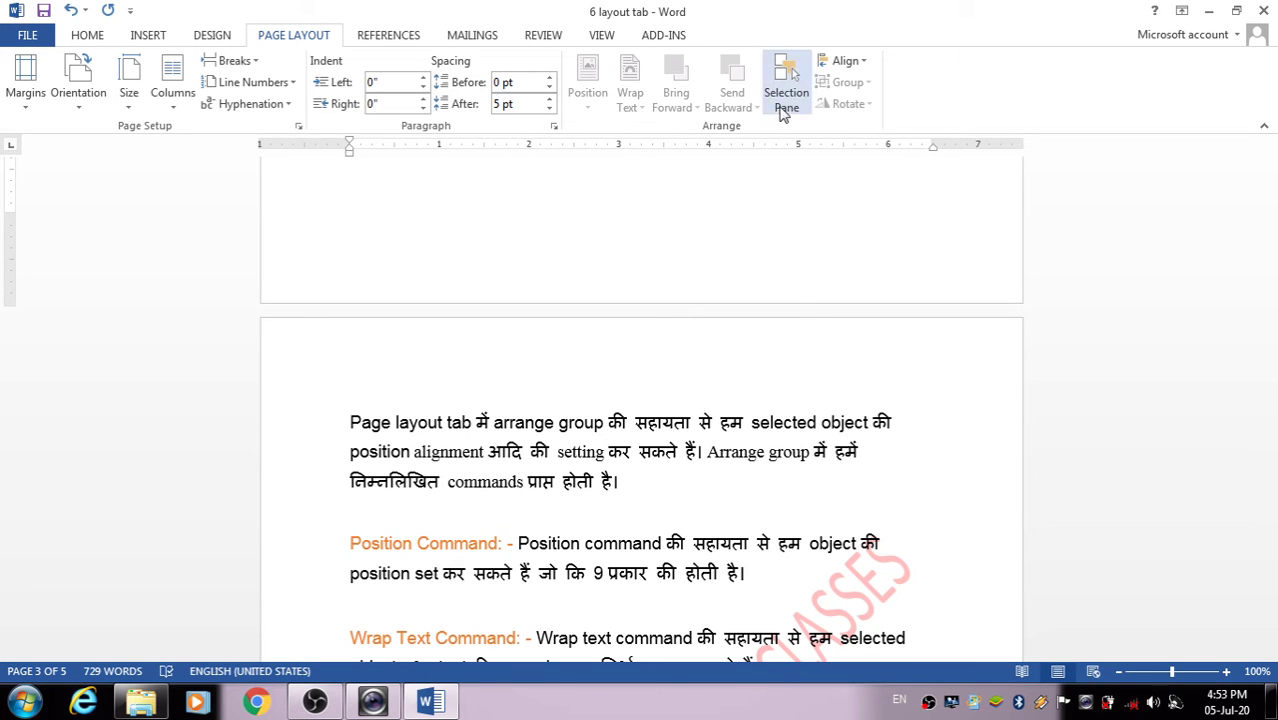
pyautogui.scroll(-1, 786, 294)
pyautogui.scroll(2, 770, 280)
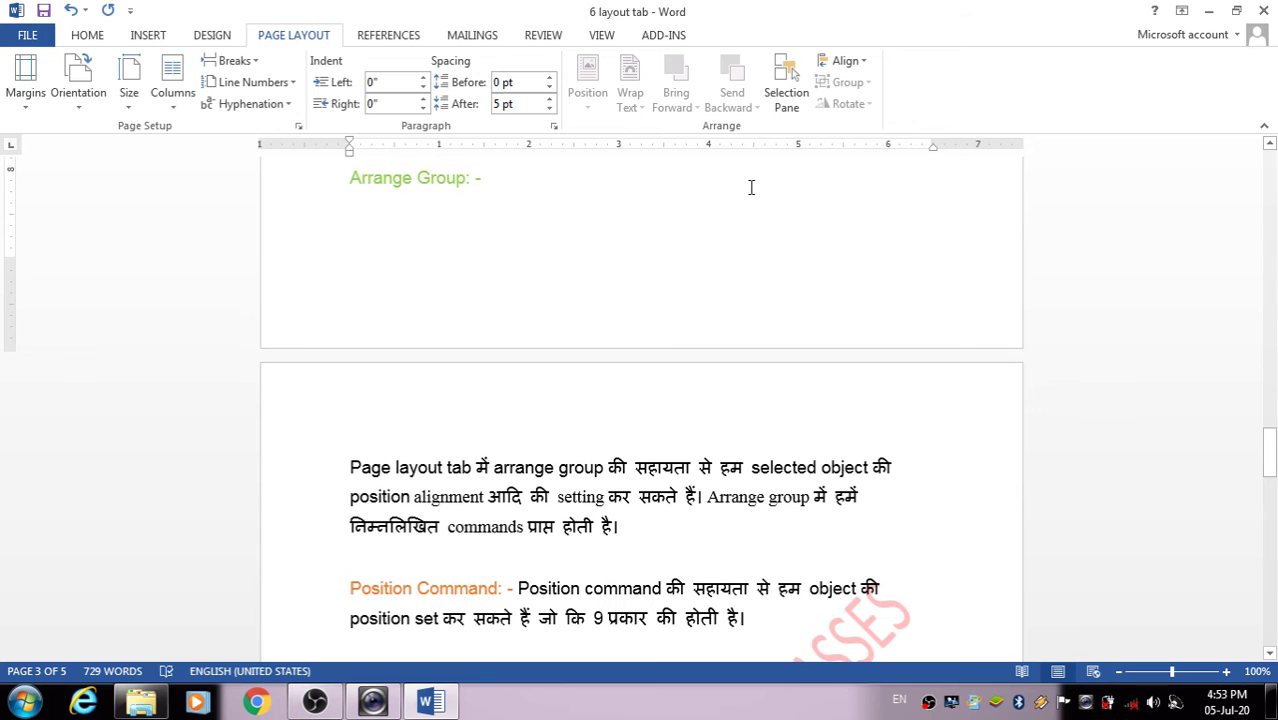
# Insert the picture "iqra image" from the Sample Pictures folder at the end of the Paragraph Group text
pyautogui.click(211, 38)
pyautogui.click(170, 40)
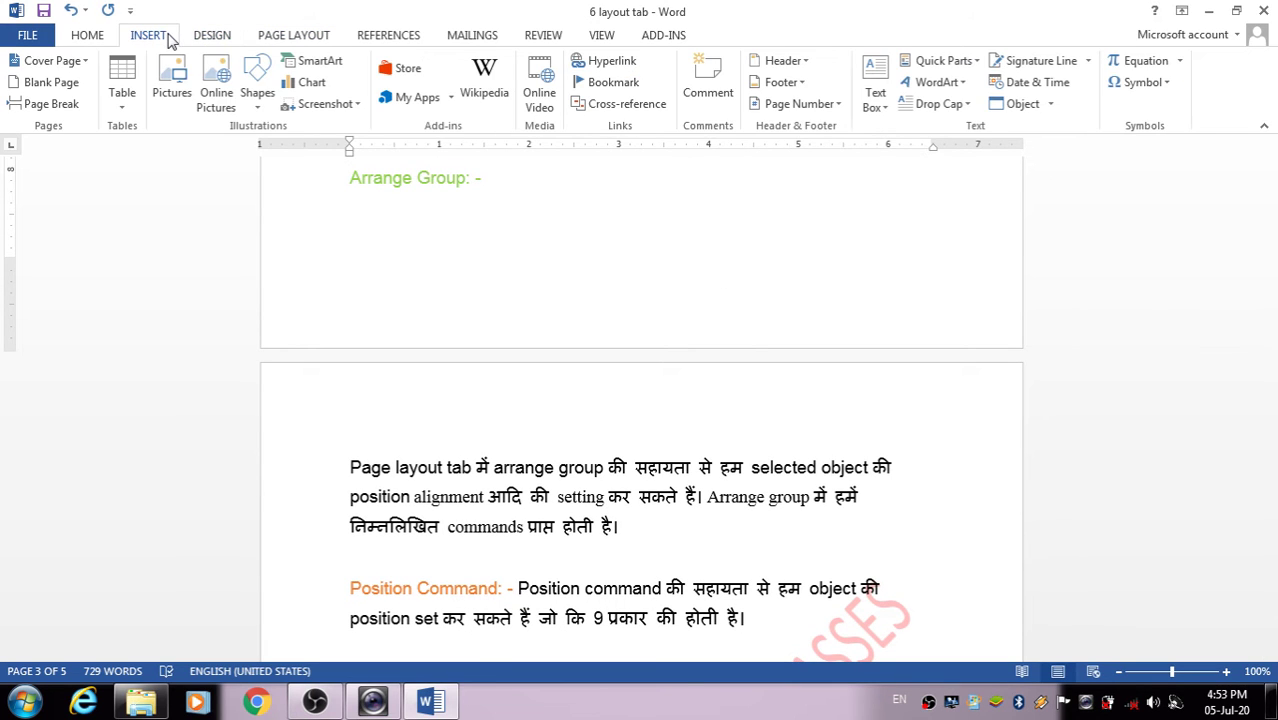
pyautogui.click(171, 97)
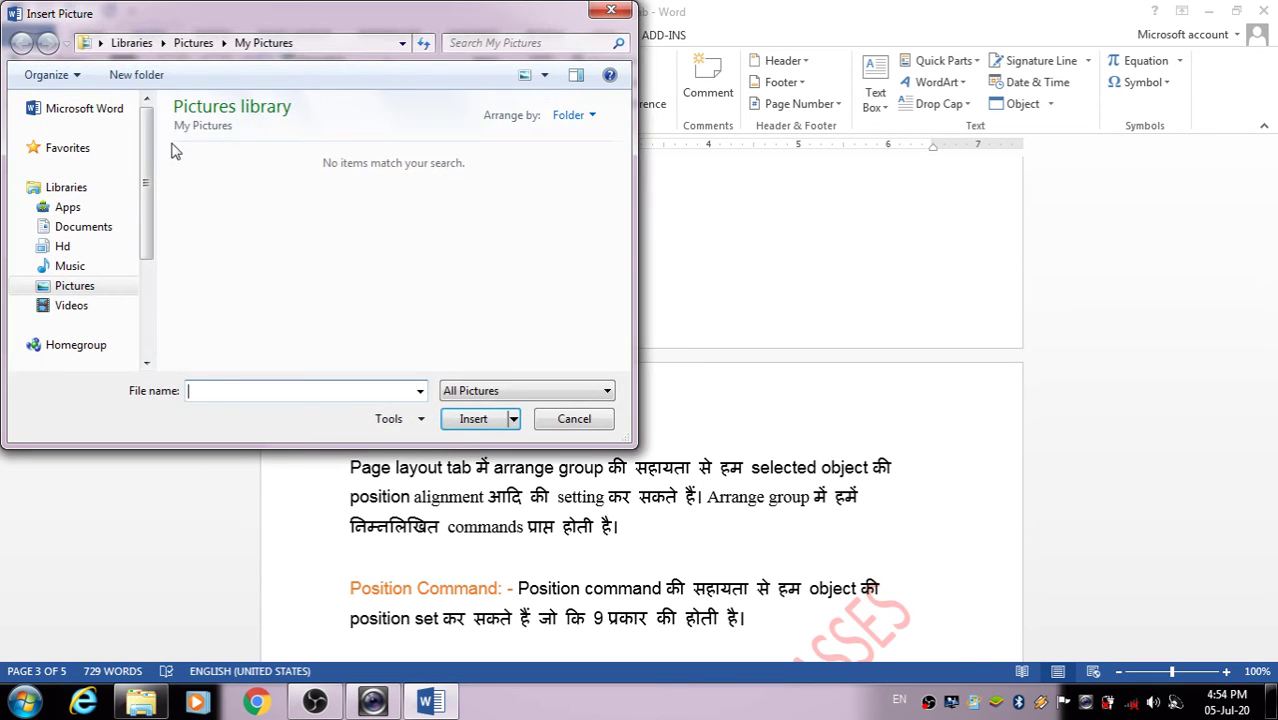
pyautogui.click(86, 286)
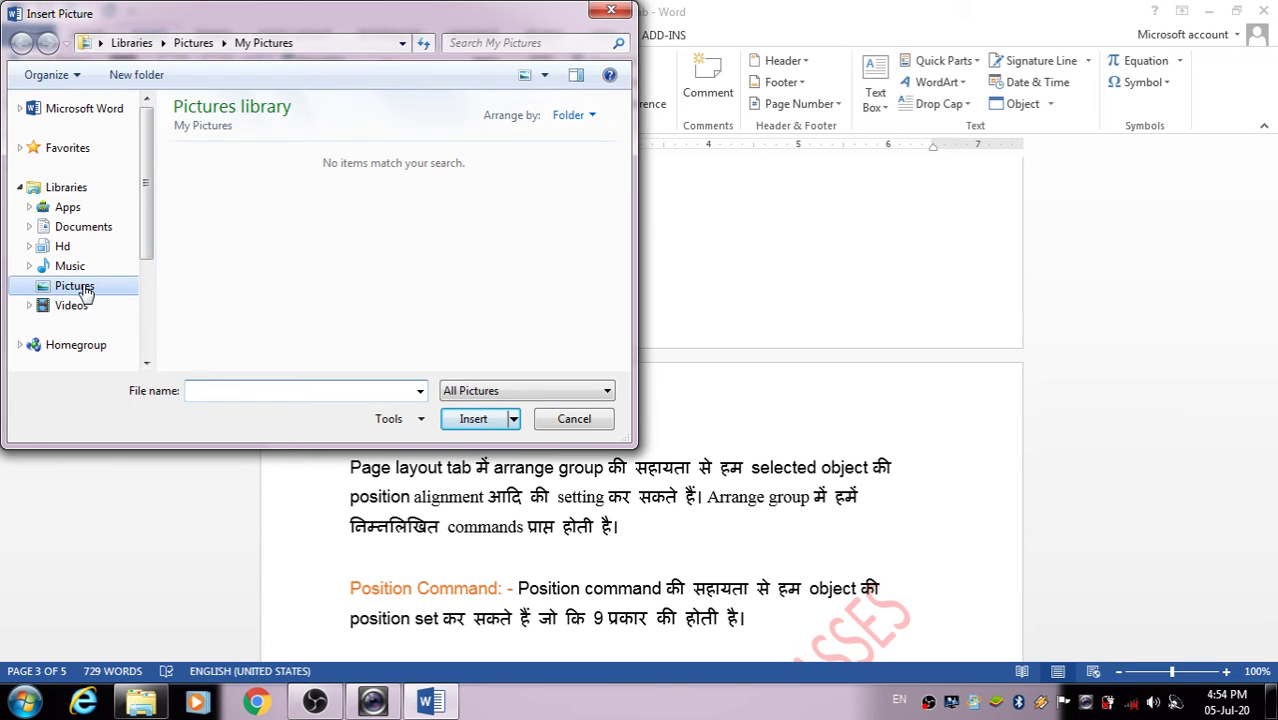
pyautogui.doubleClick(234, 346)
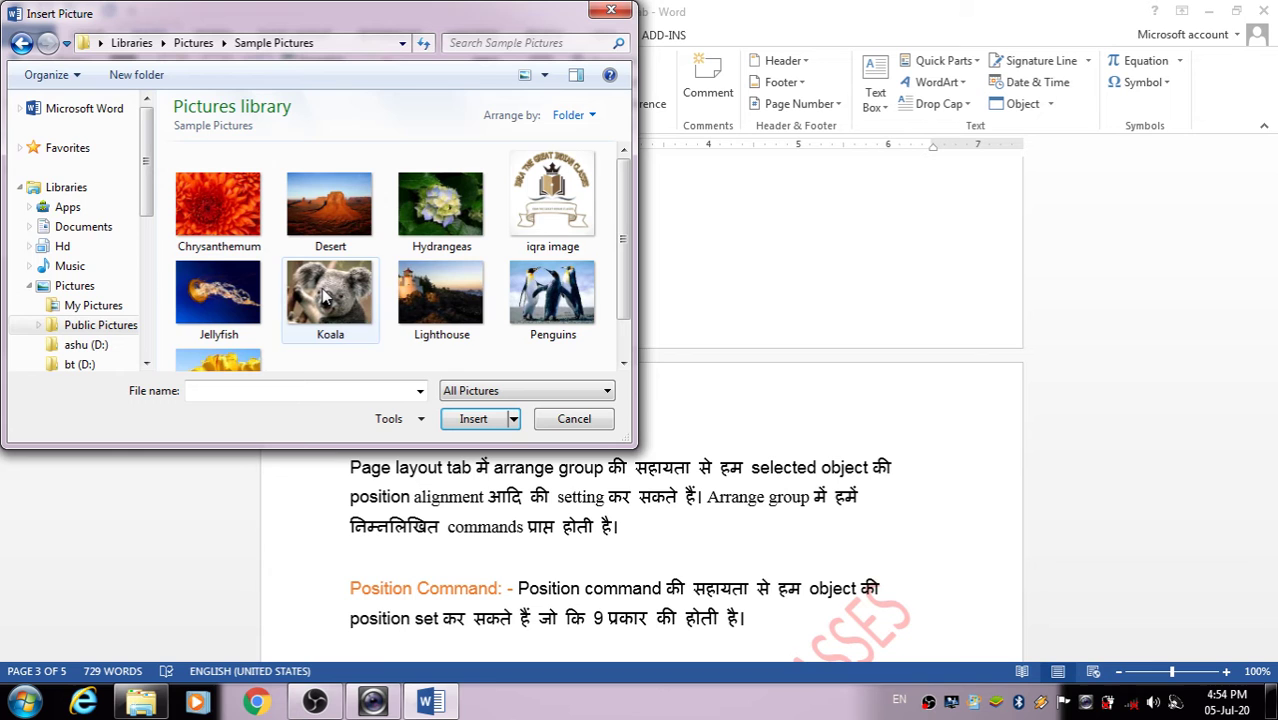
pyautogui.click(543, 220)
pyautogui.click(476, 423)
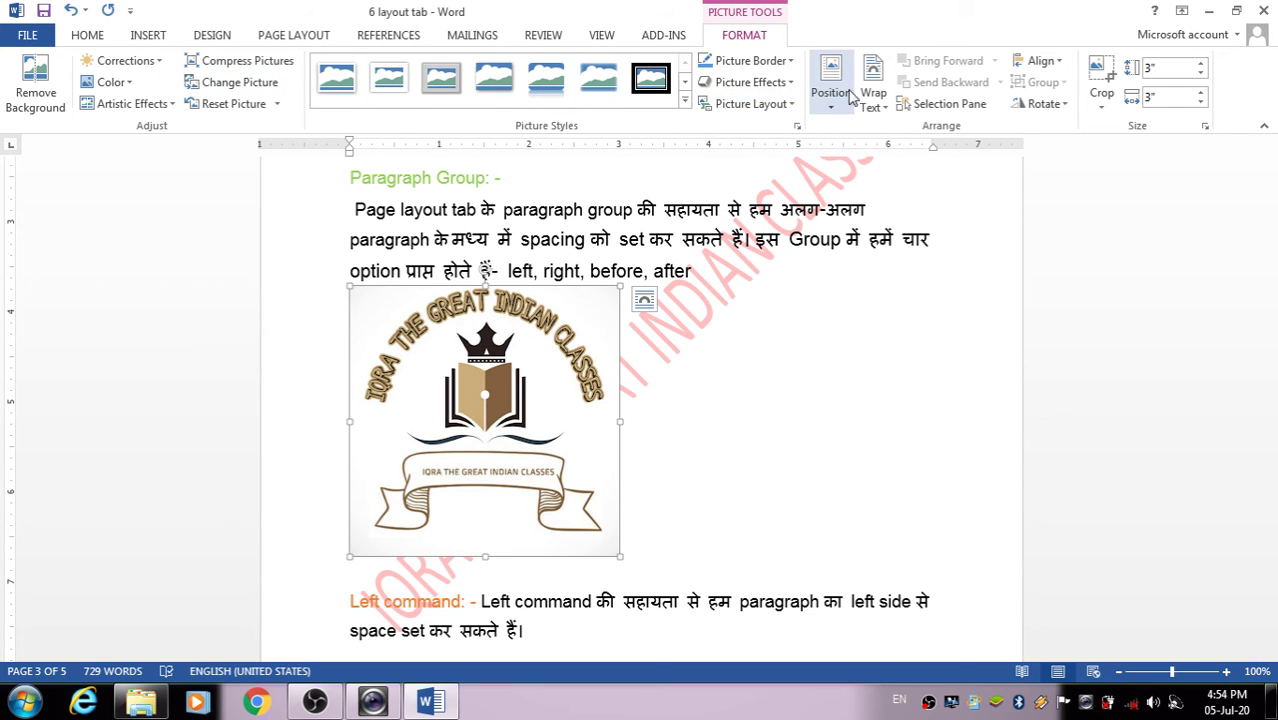
# Set the logo picture's text wrapping to Through and move it to the middle of the Left and Right command paragraphs
pyautogui.click(293, 36)
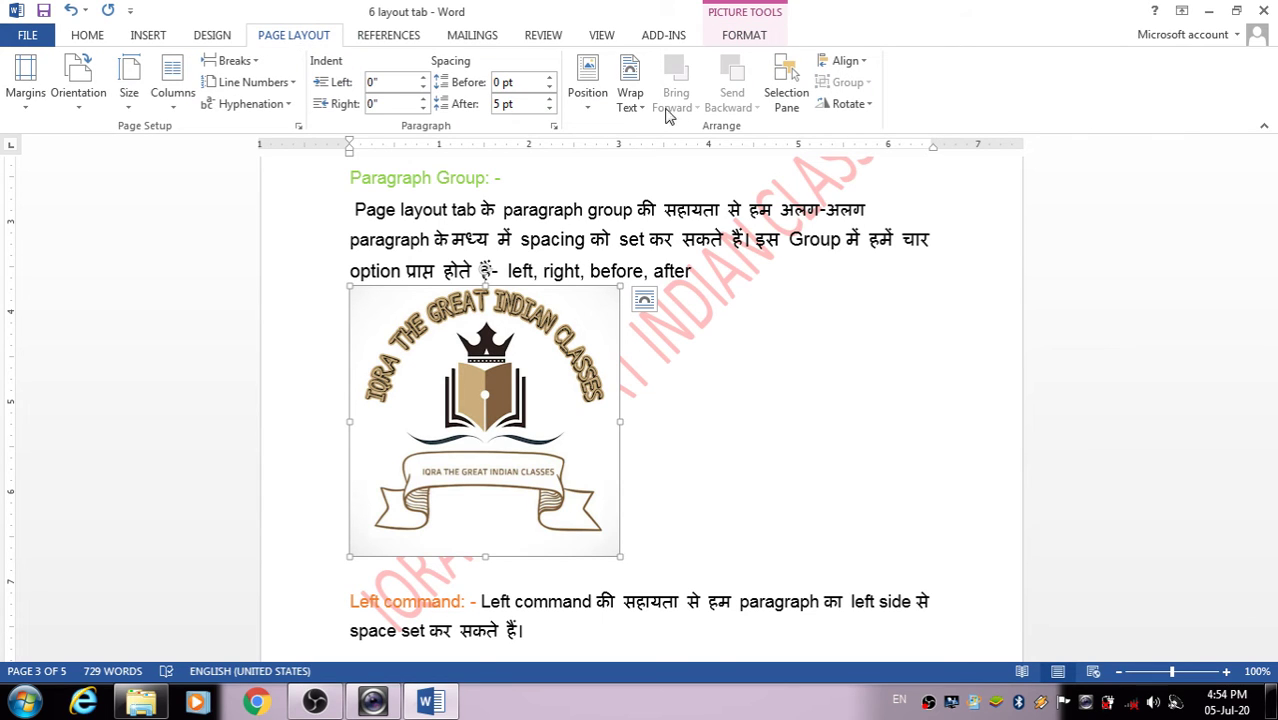
pyautogui.click(600, 96)
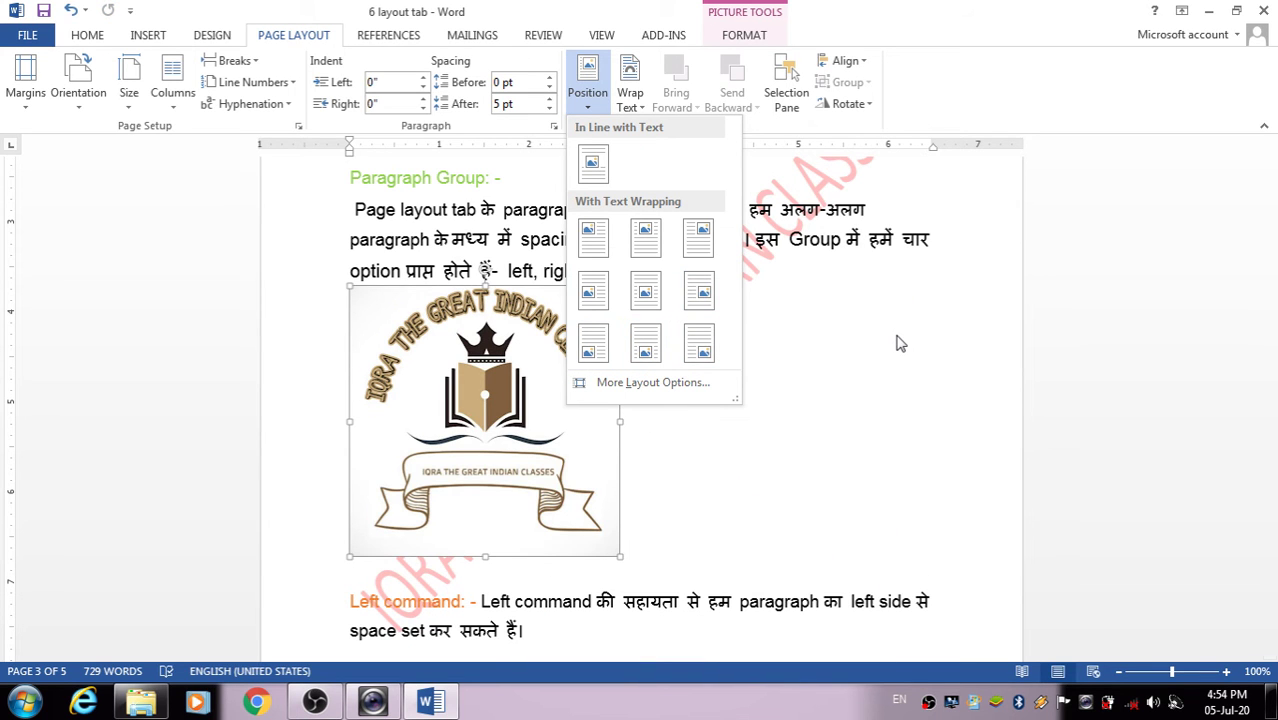
pyautogui.click(898, 338)
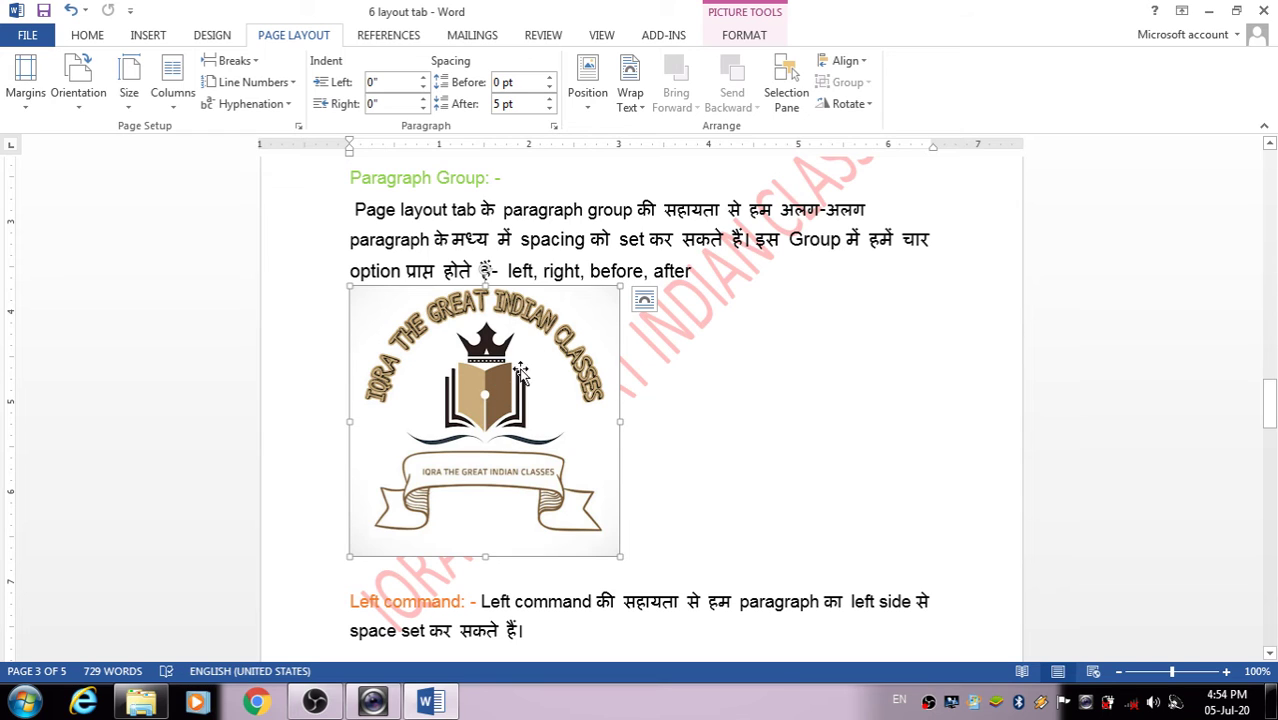
pyautogui.click(630, 100)
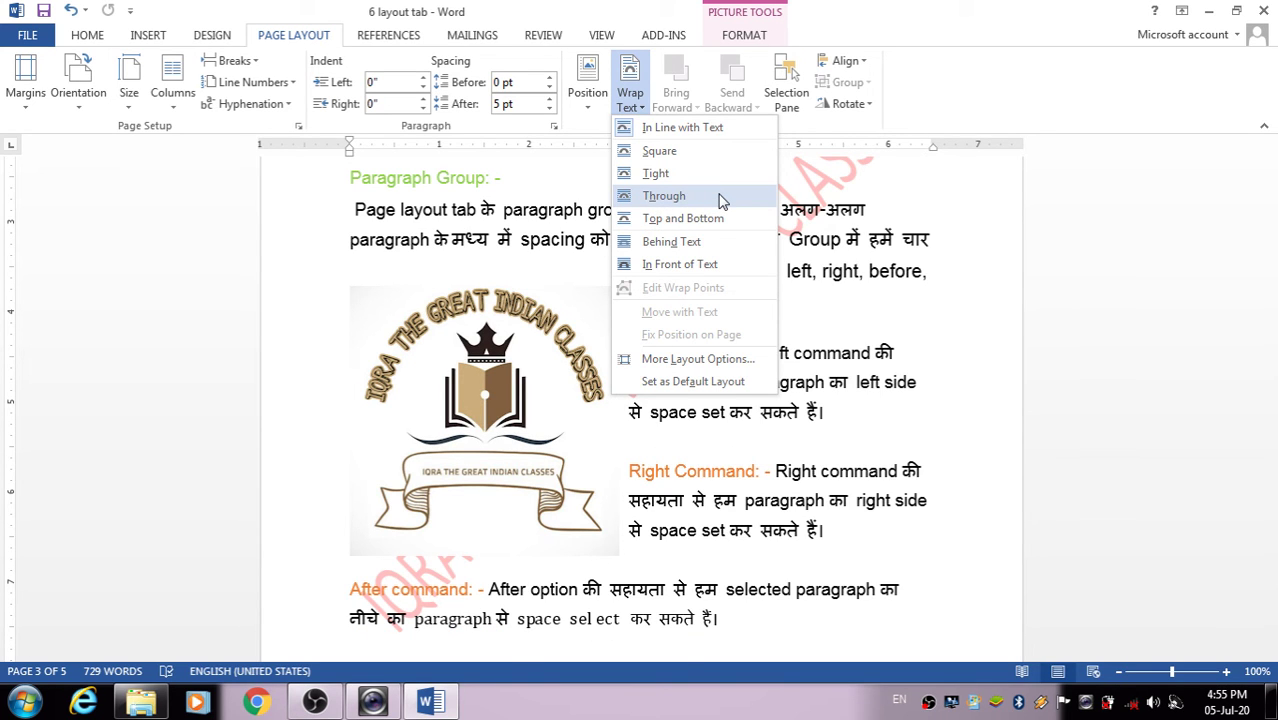
pyautogui.click(722, 201)
pyautogui.moveTo(571, 362); pyautogui.dragTo(659, 388)
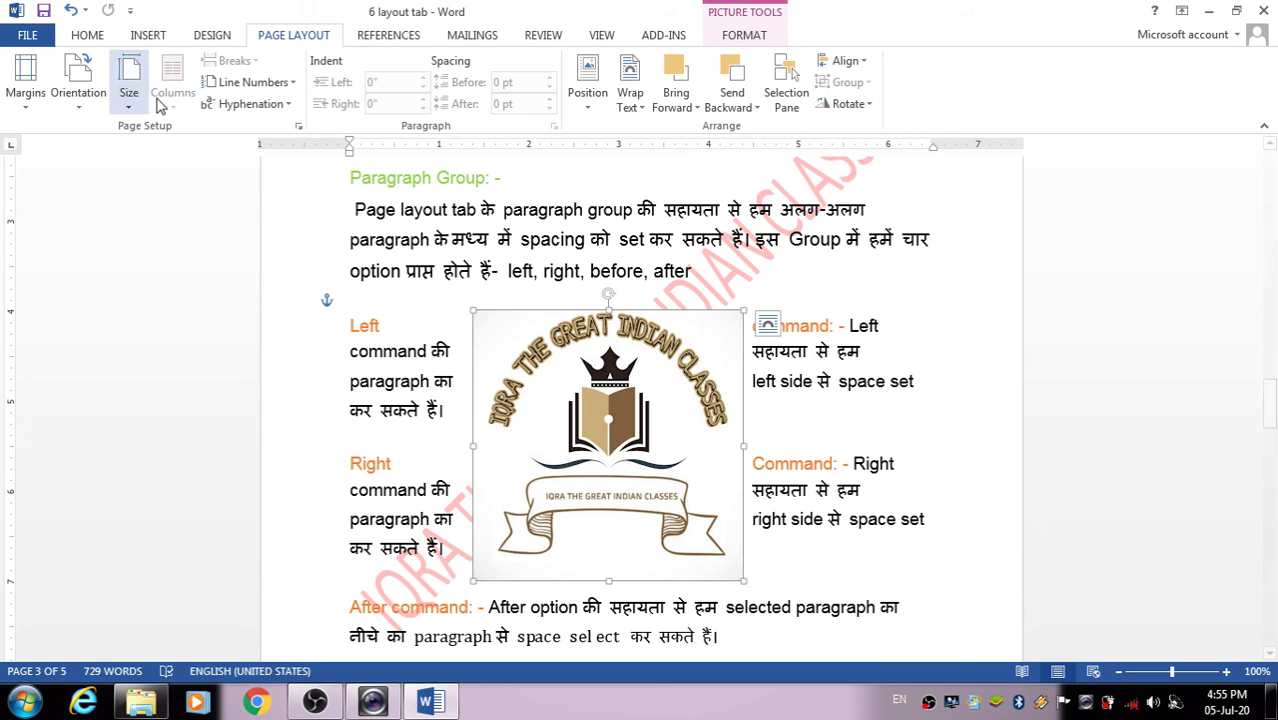
# Draw a smiley face shape about 3.47" wide and 3.46" high, overlapping the logo picture's edge
pyautogui.click(146, 36)
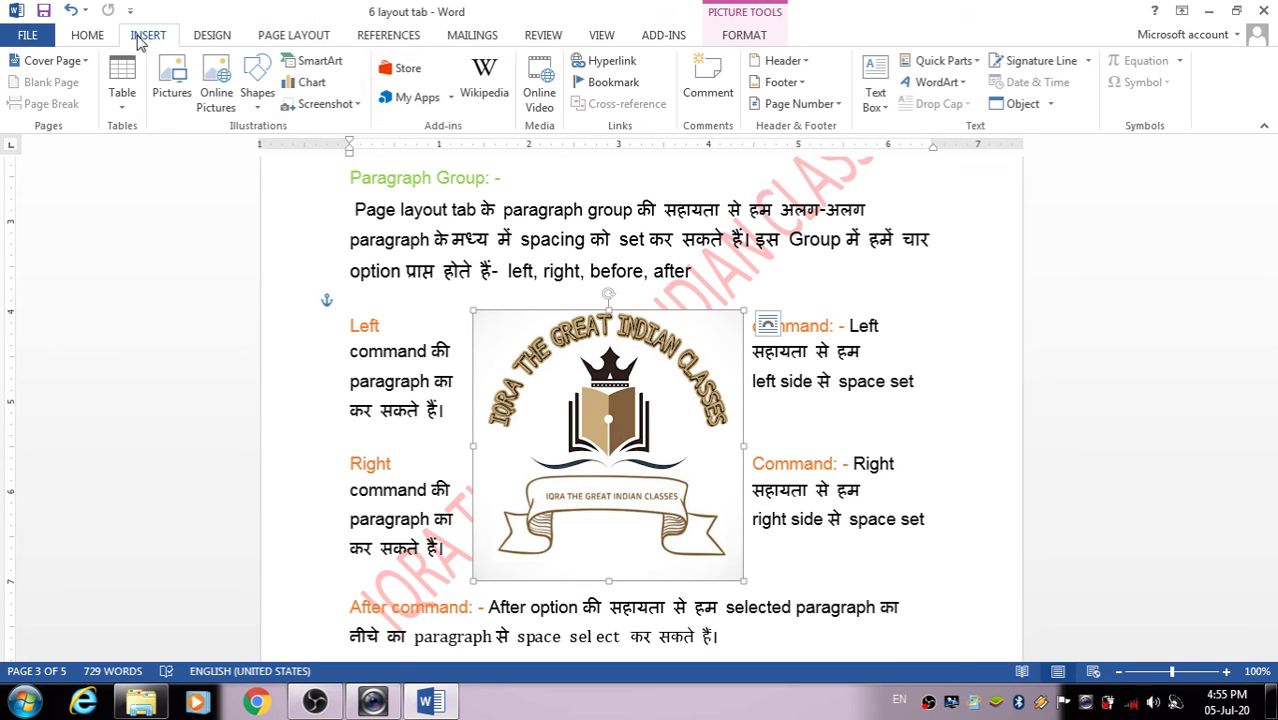
pyautogui.click(225, 100)
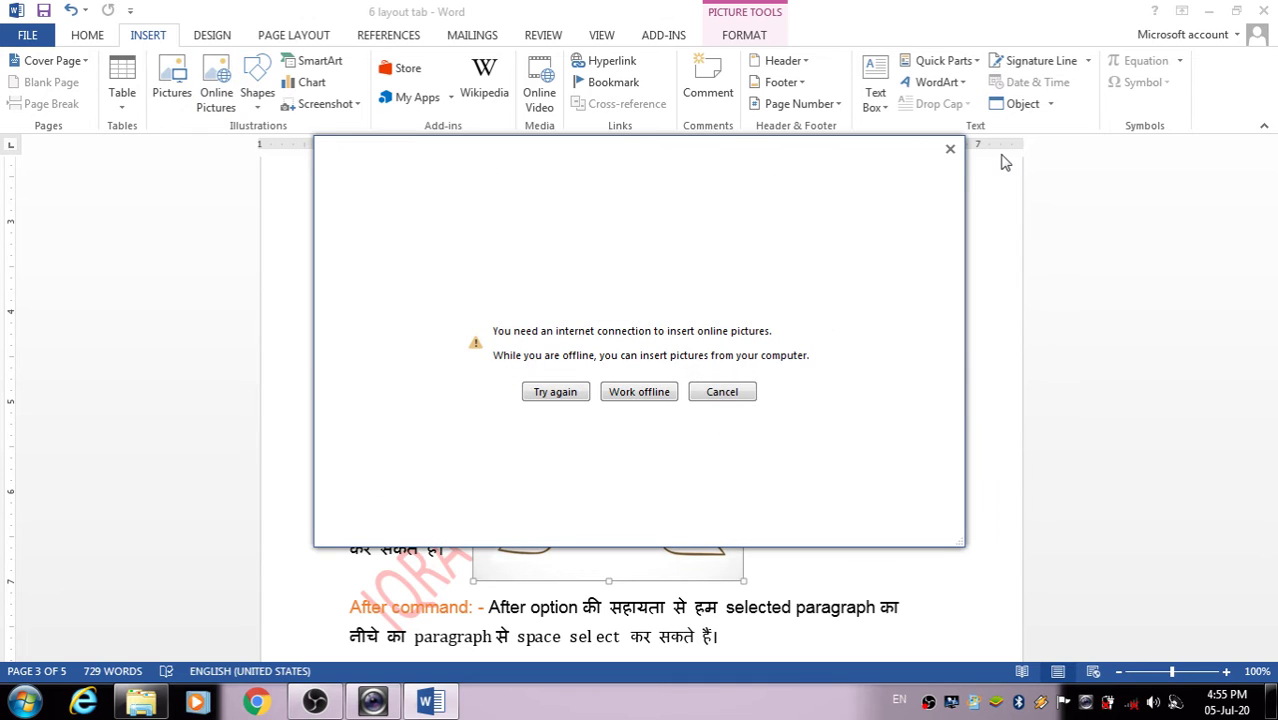
pyautogui.click(950, 151)
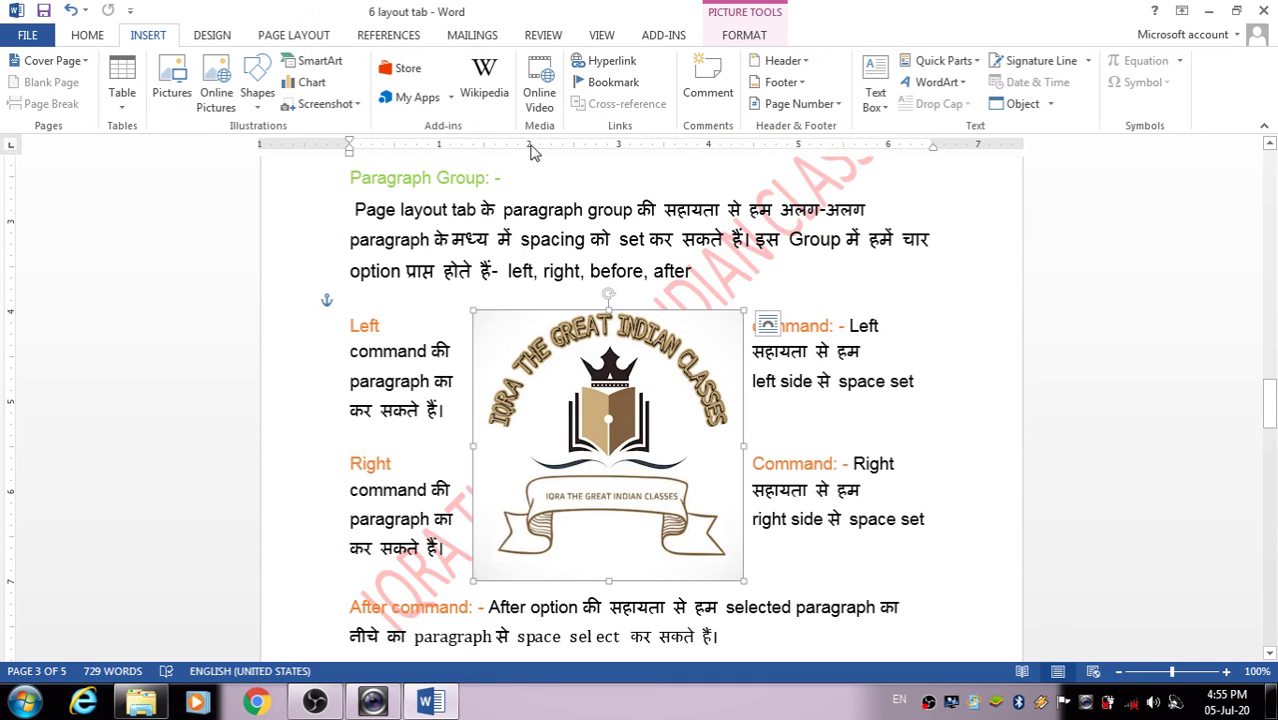
pyautogui.click(268, 95)
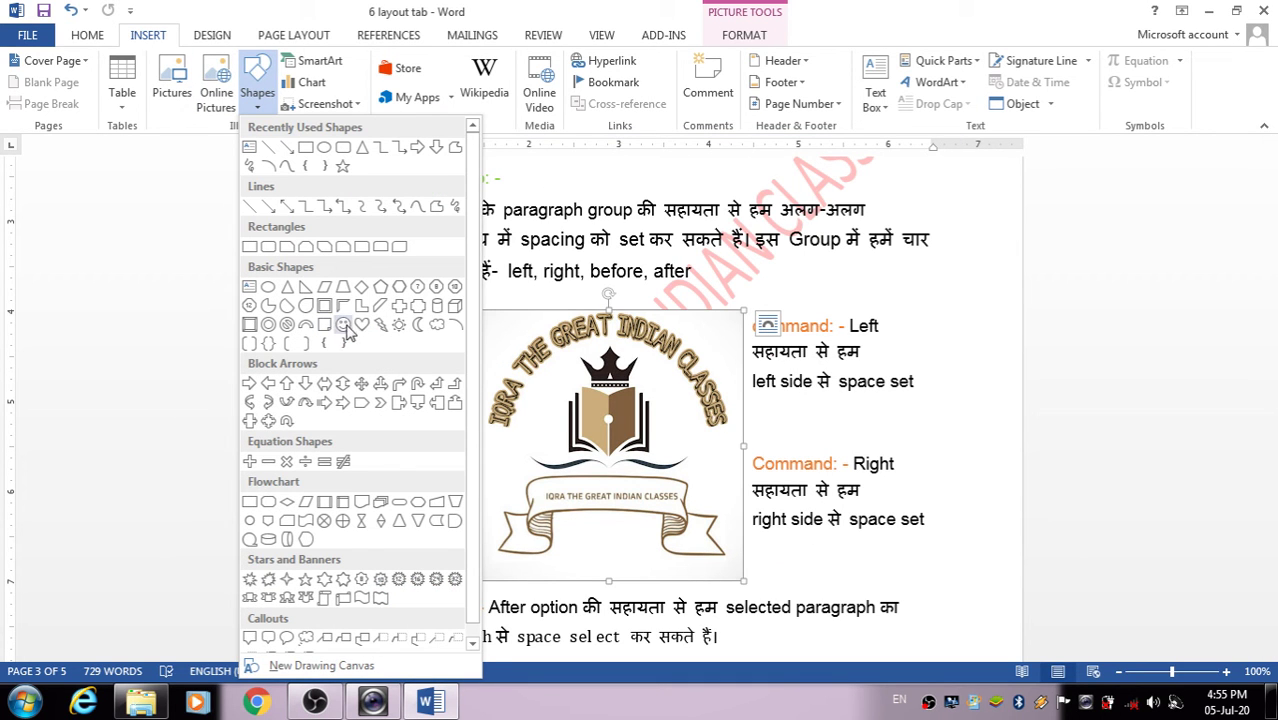
pyautogui.click(341, 317)
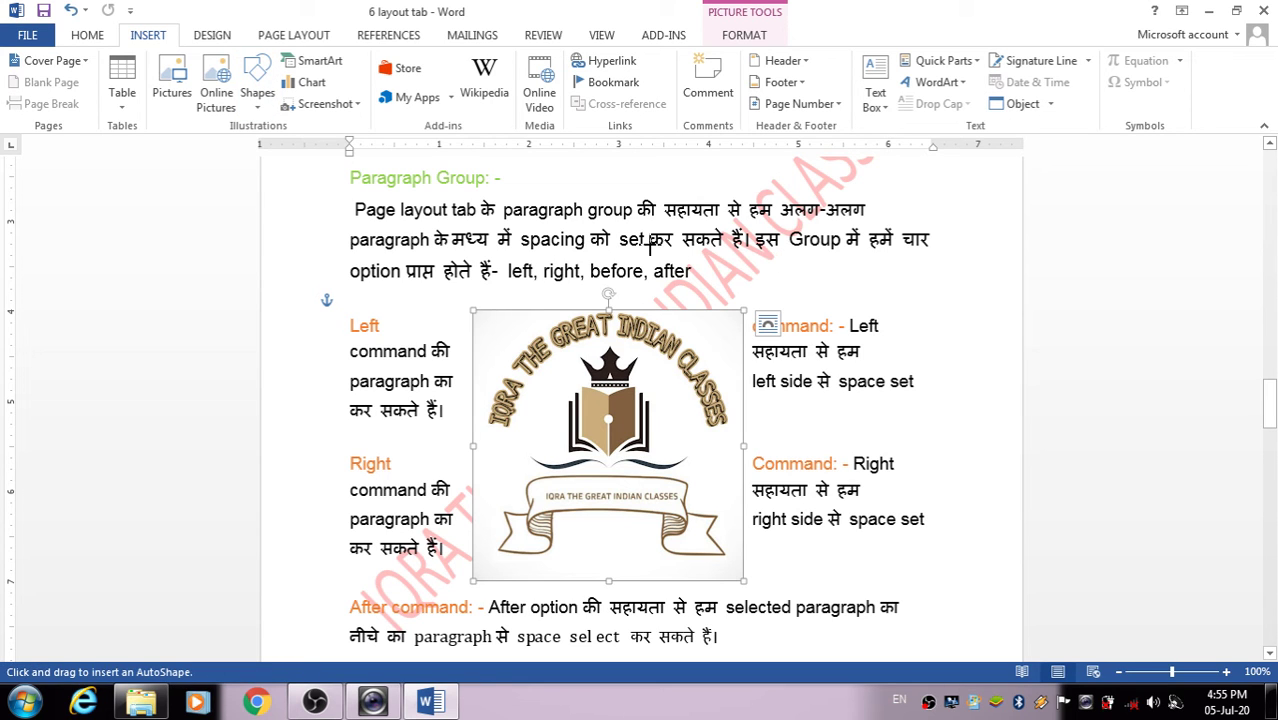
pyautogui.moveTo(650, 246)
pyautogui.mouseDown()
pyautogui.moveTo(736, 334)
pyautogui.moveTo(904, 568)
pyautogui.moveTo(961, 556)
pyautogui.mouseUp()
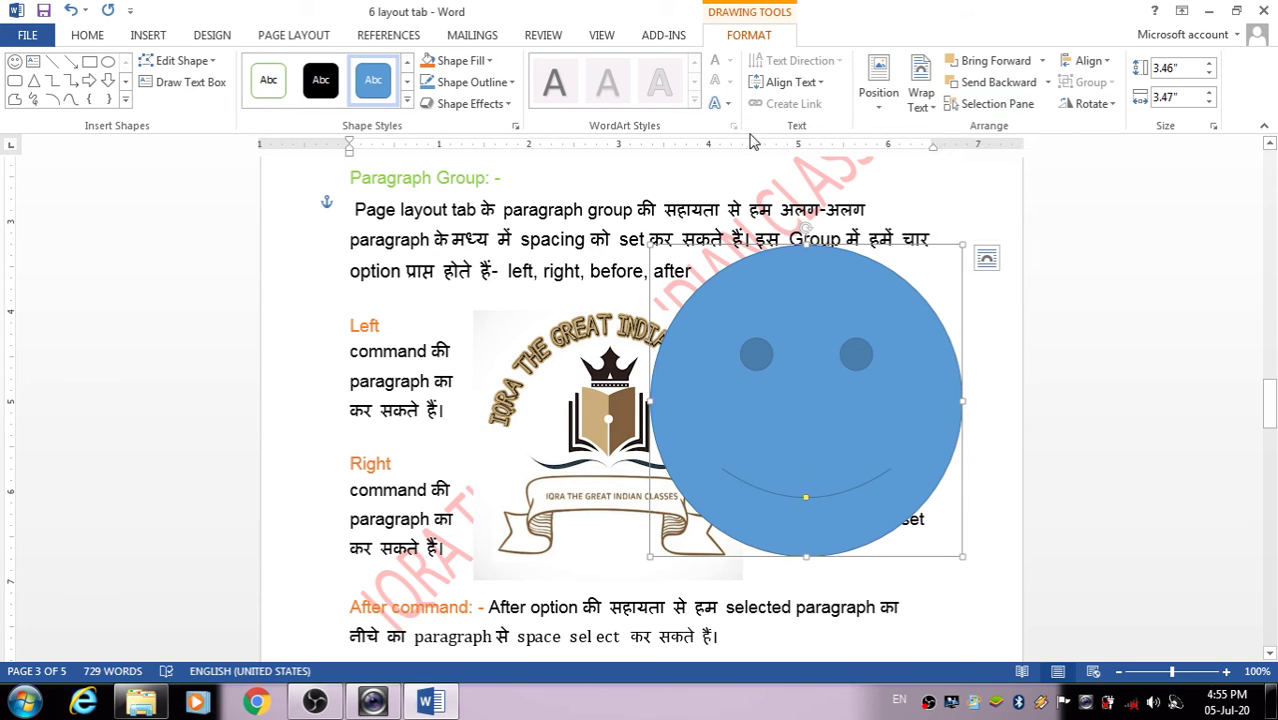
# Send the smiley face one level backward with the Send Backward command
pyautogui.click(300, 36)
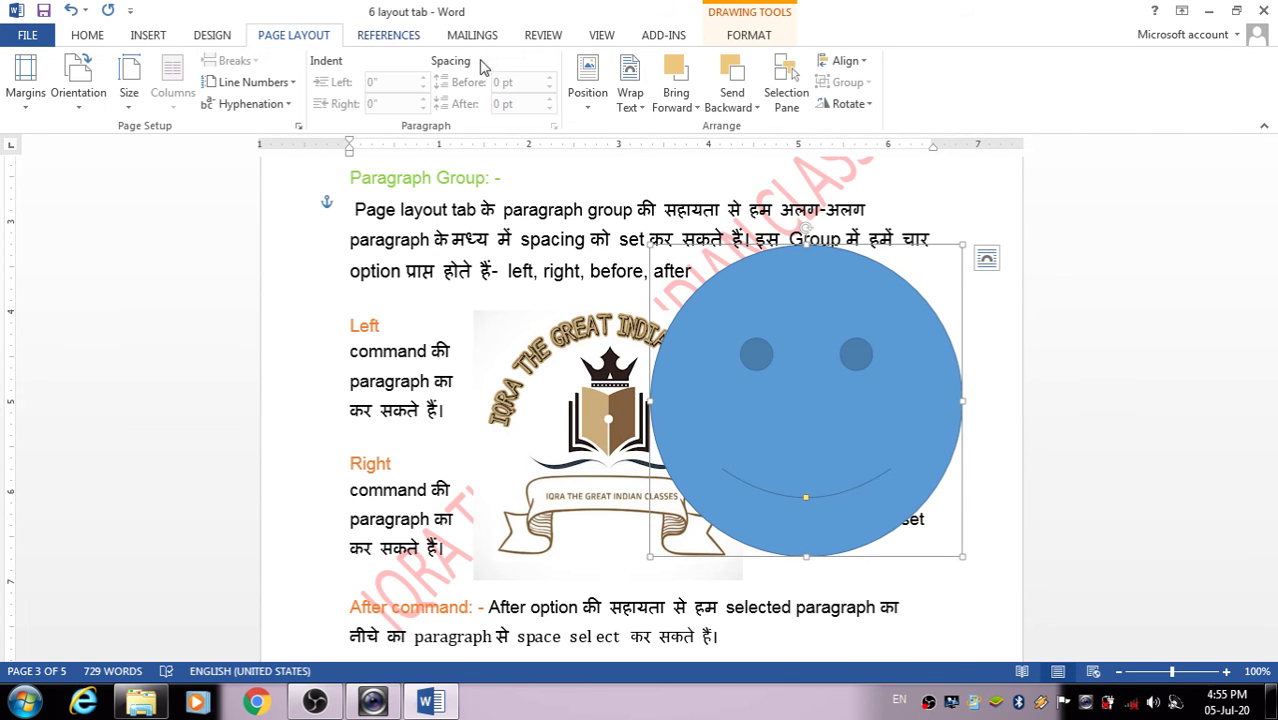
pyautogui.click(672, 100)
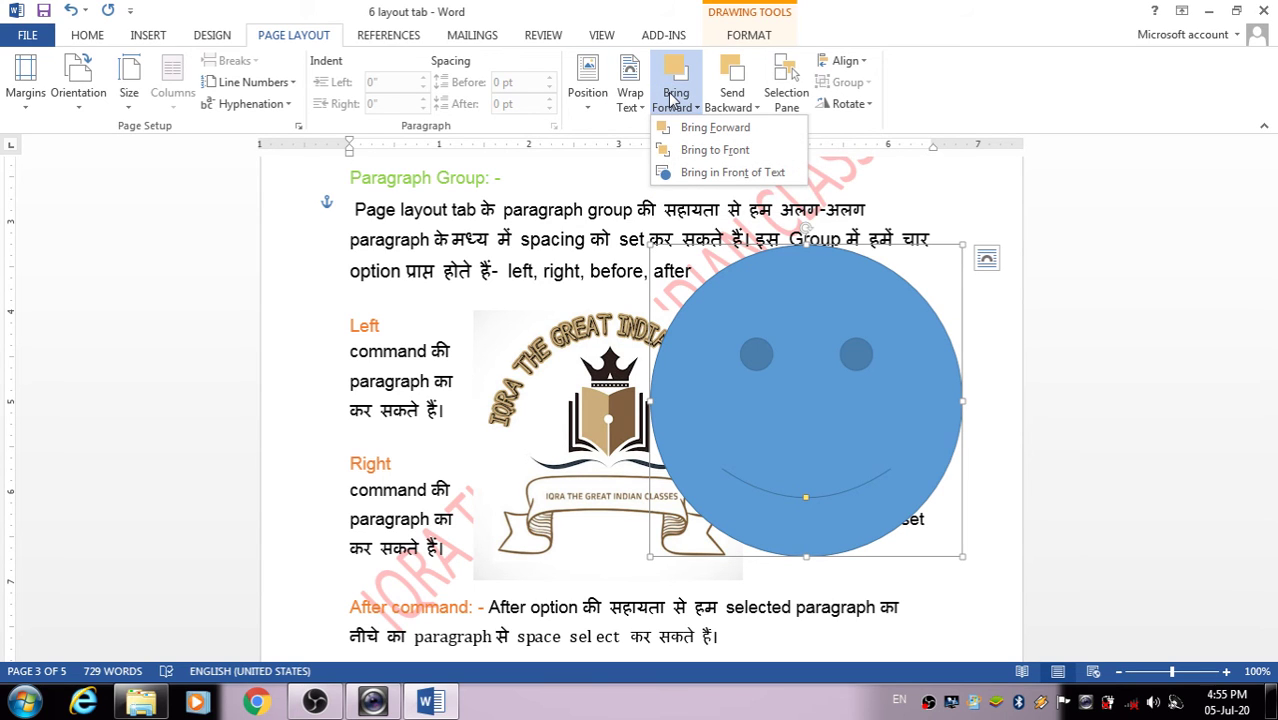
pyautogui.click(740, 92)
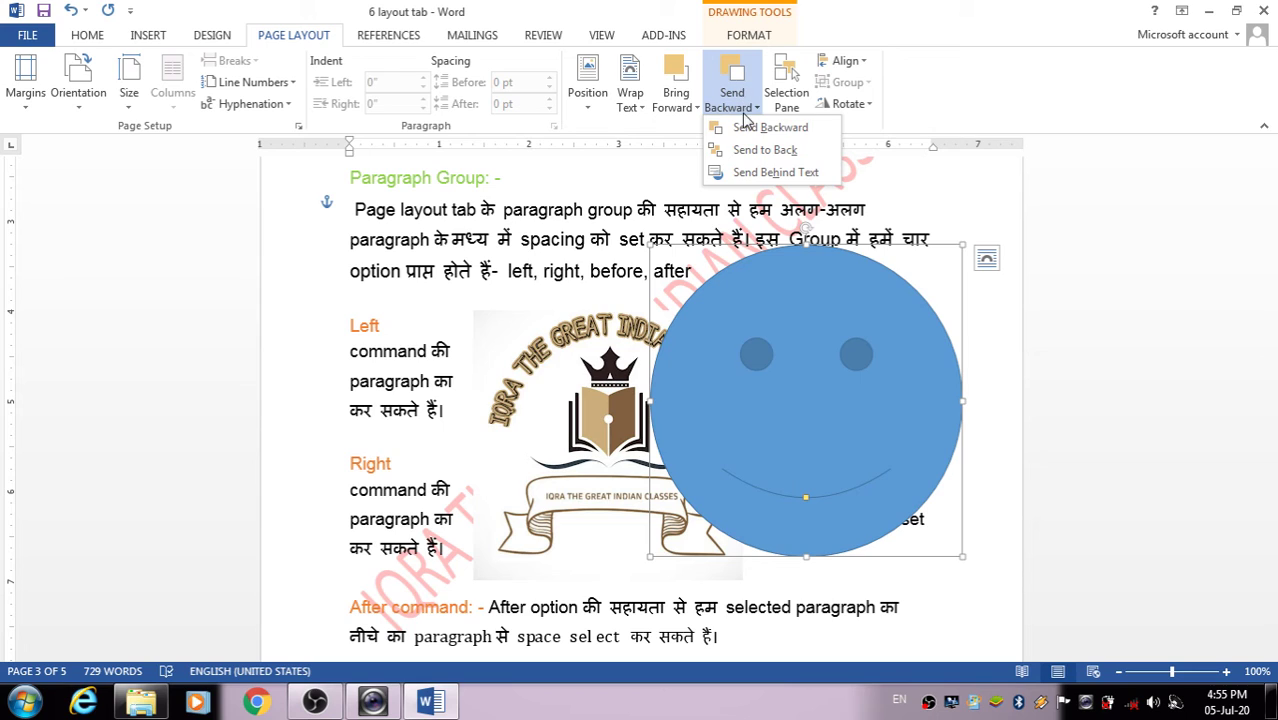
pyautogui.click(748, 127)
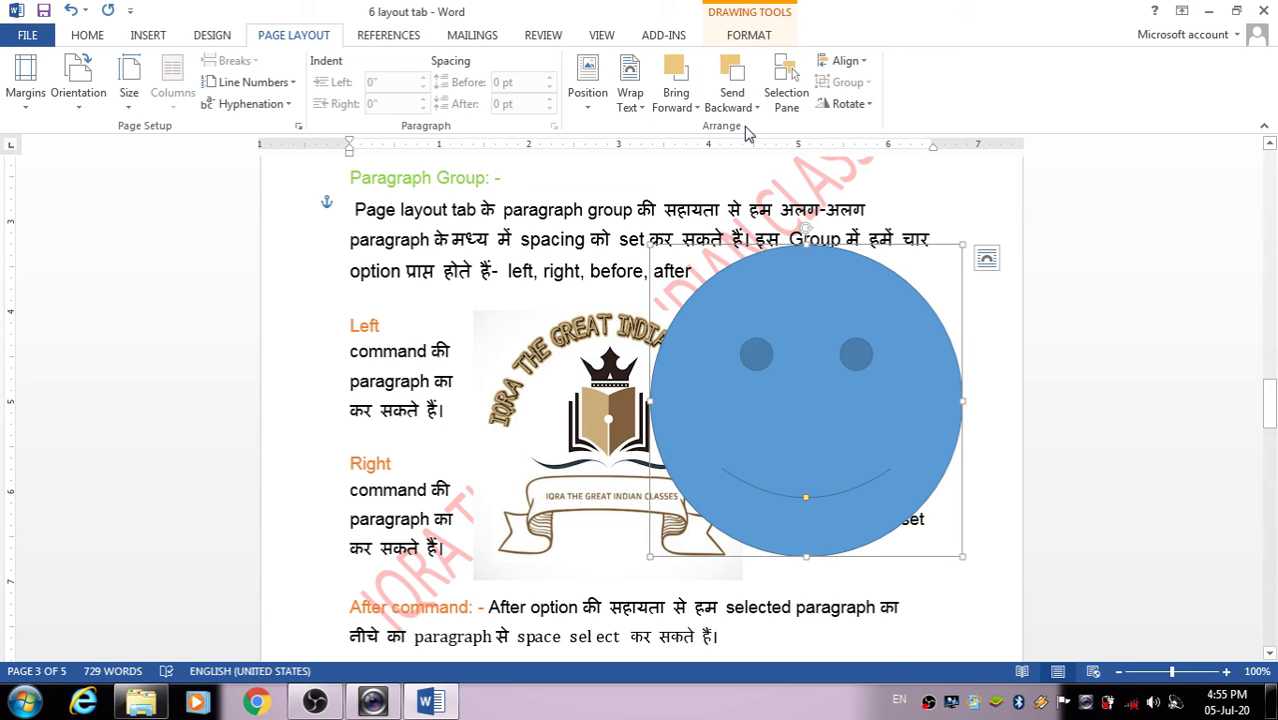
# Select the logo picture and send it one level backward behind the smiley face
pyautogui.click(613, 418)
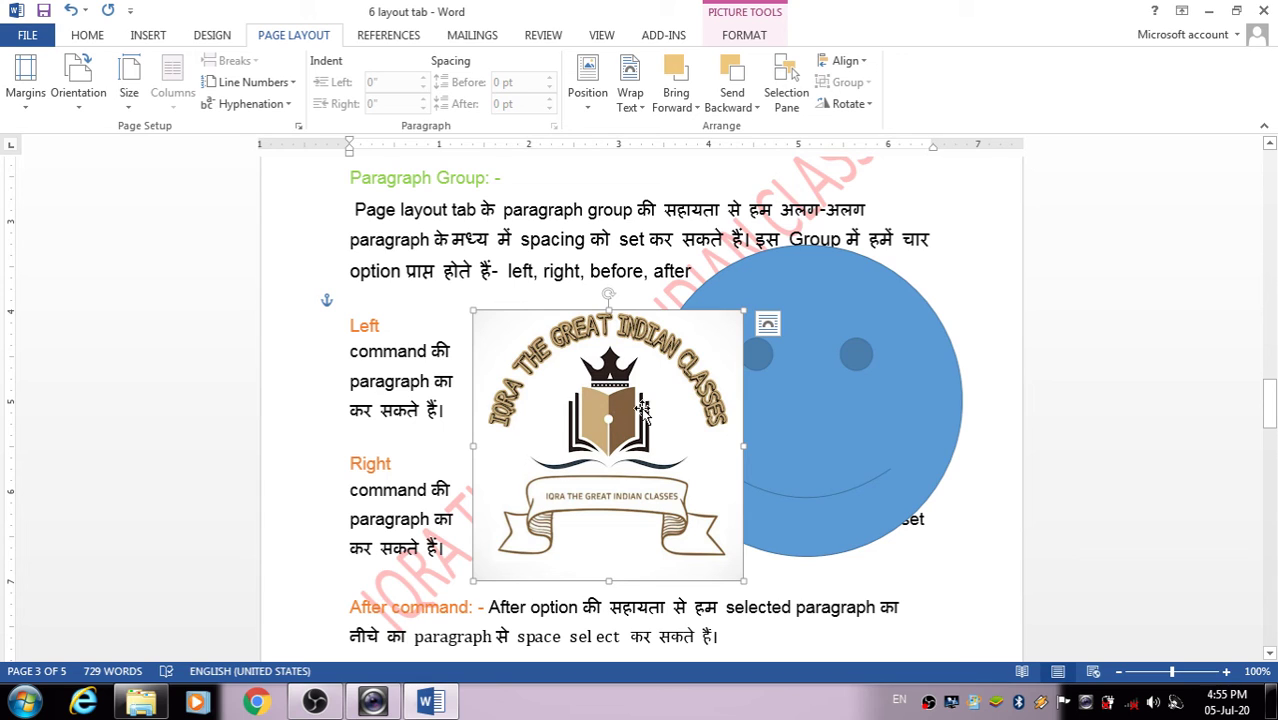
pyautogui.click(732, 95)
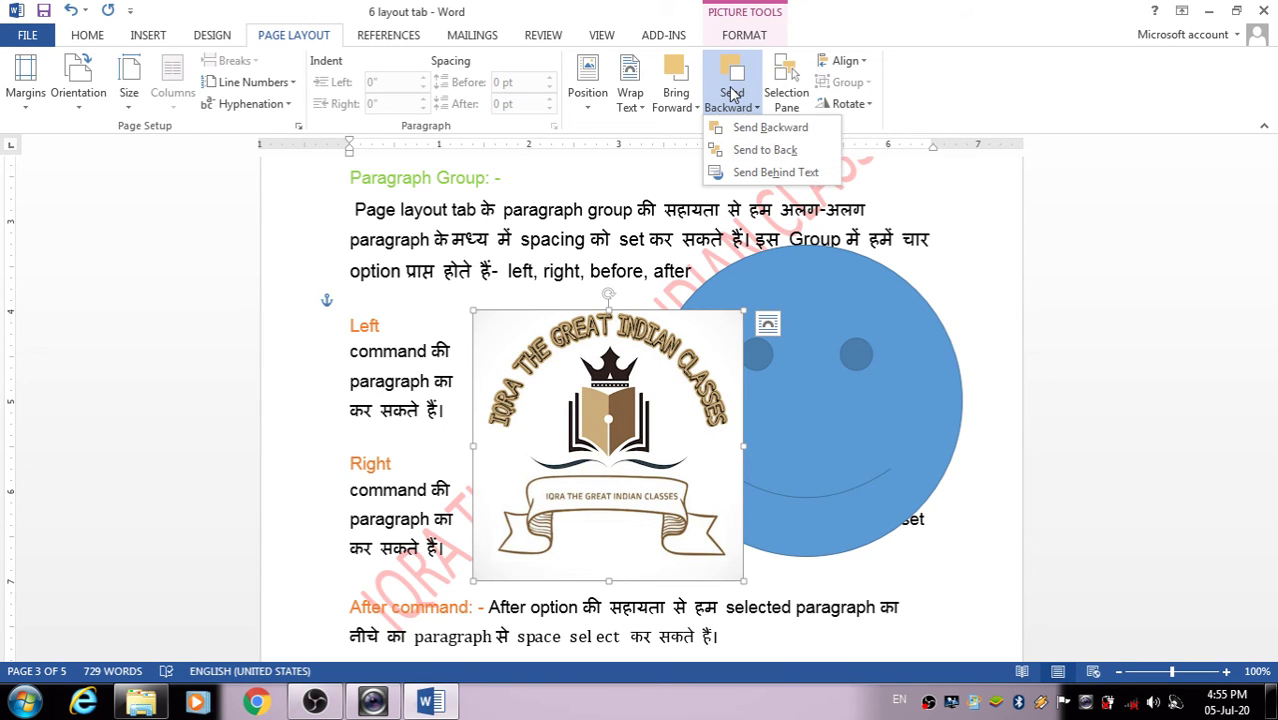
pyautogui.click(765, 127)
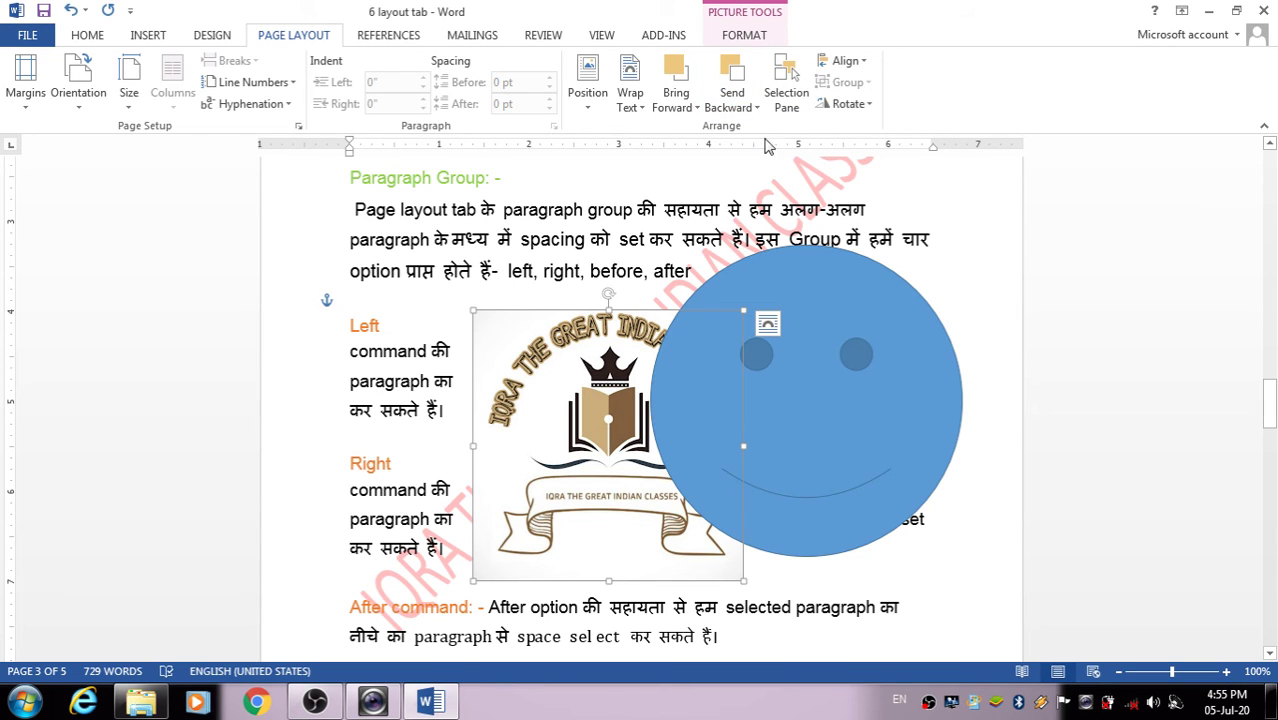
# Move the smiley face and the logo picture apart so that they no longer overlap
pyautogui.click(815, 399)
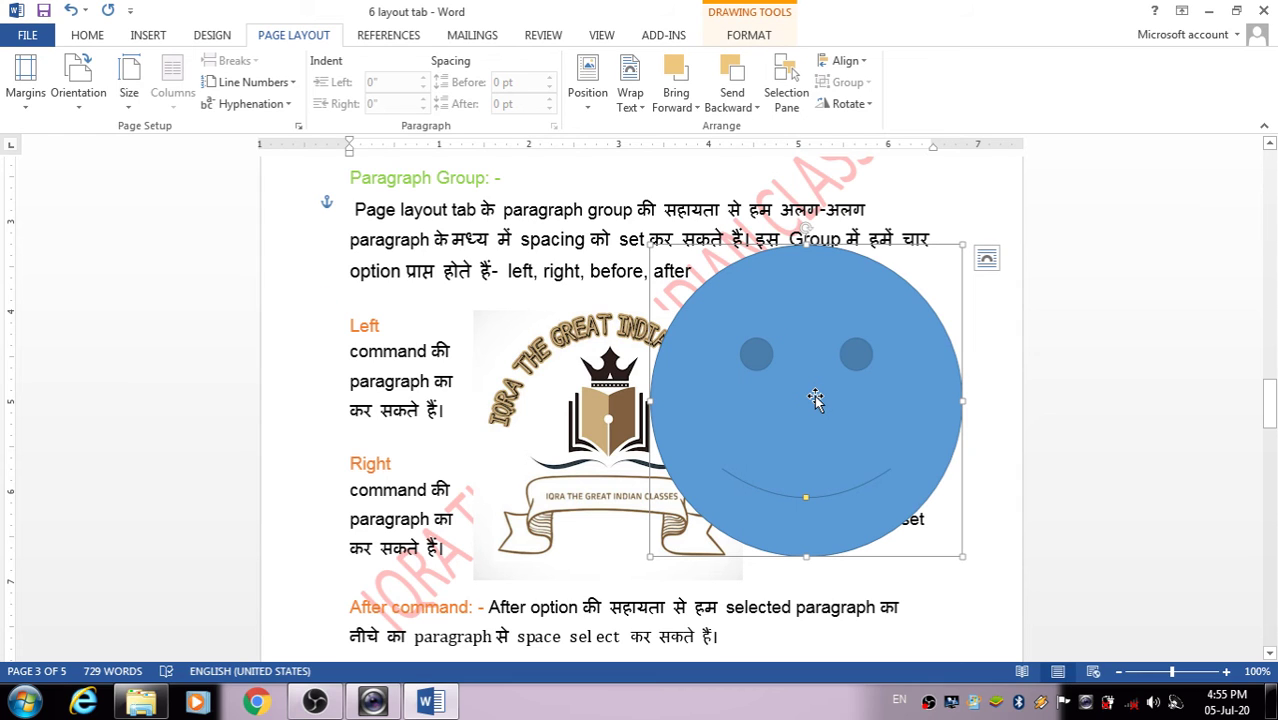
pyautogui.moveTo(811, 387); pyautogui.dragTo(879, 405)
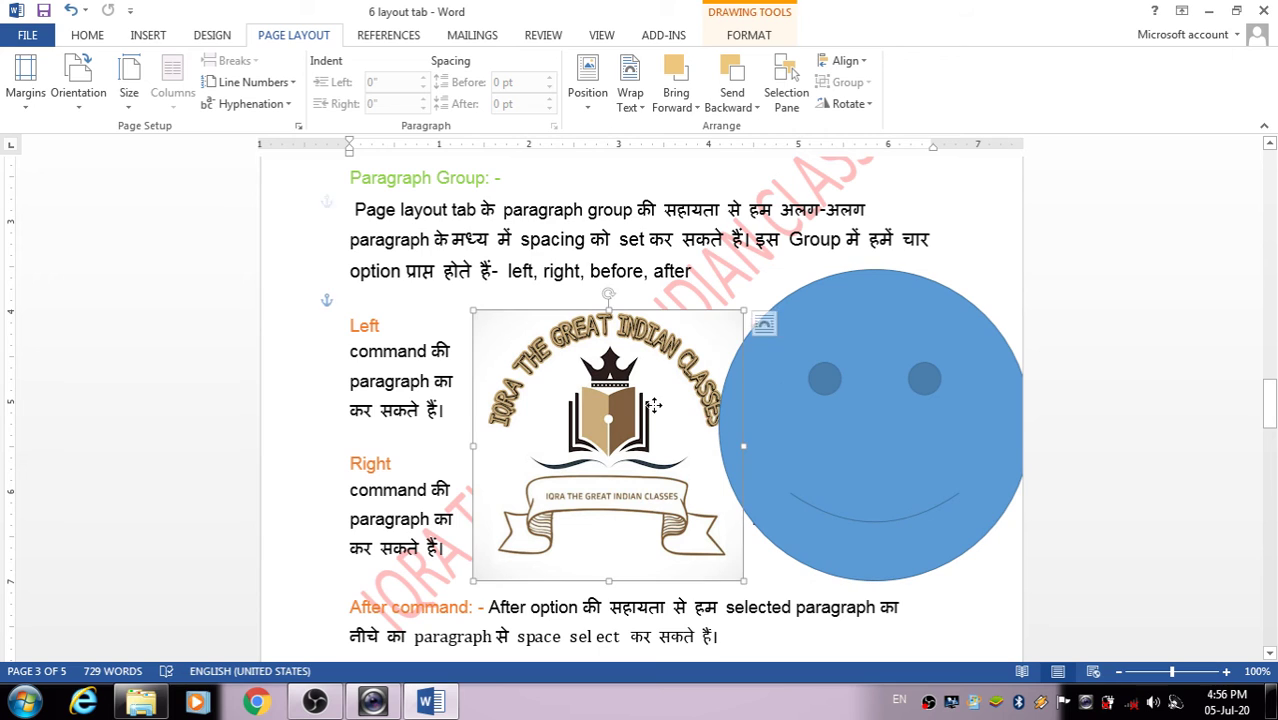
pyautogui.moveTo(650, 405); pyautogui.dragTo(586, 408)
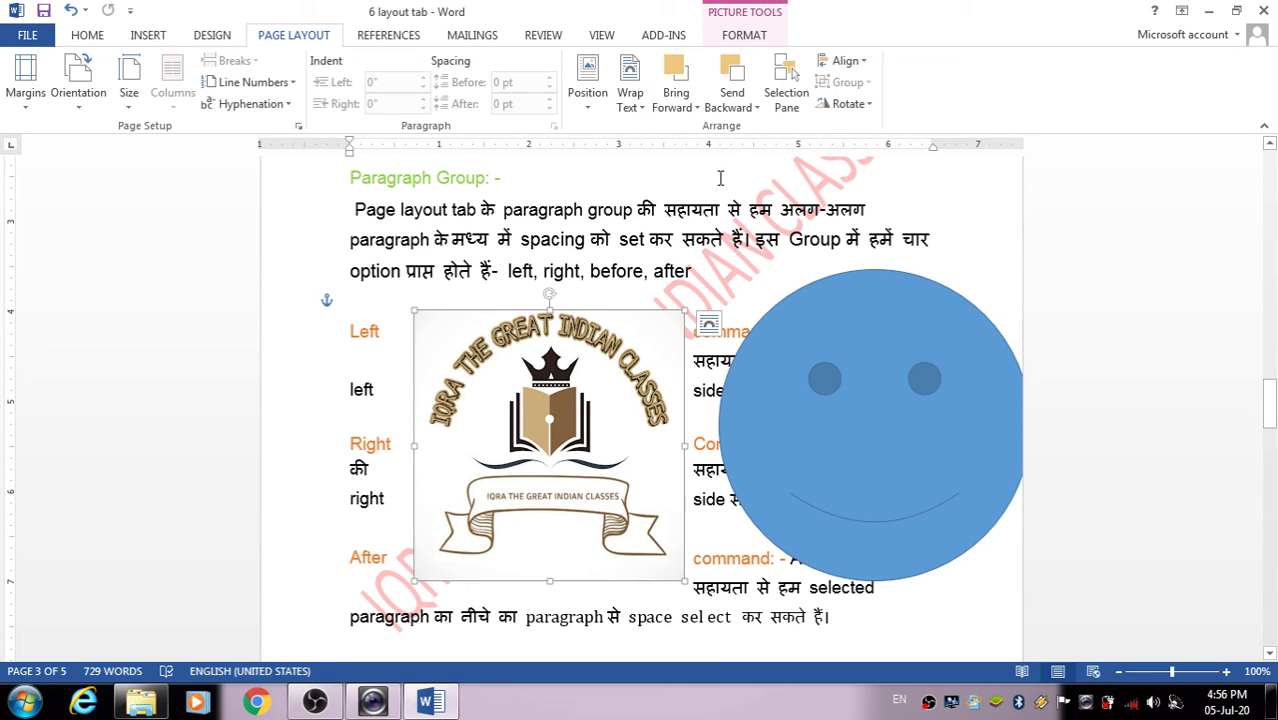
# Show the Selection Pane, select Picture 1 and the smiley face in turn from its list, and close the pane
pyautogui.click(787, 100)
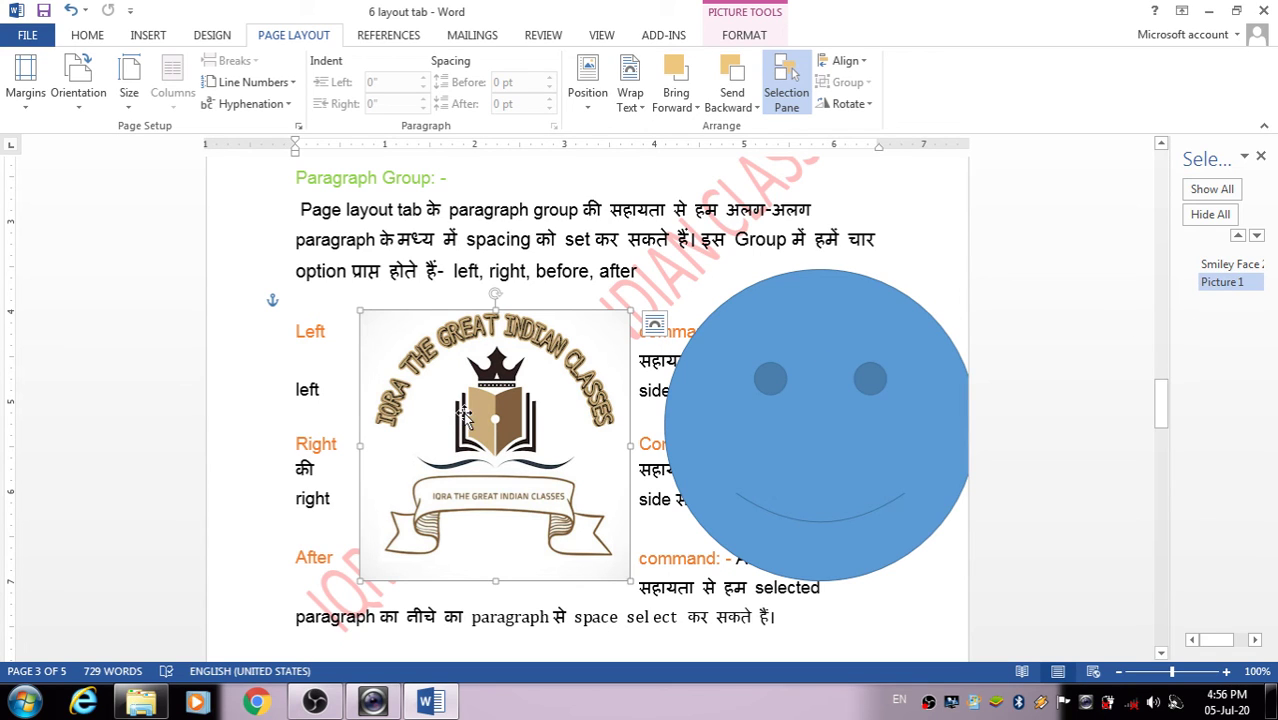
pyautogui.click(779, 405)
pyautogui.keyDown('ctrl'); pyautogui.click(1217, 284); pyautogui.keyUp('ctrl')
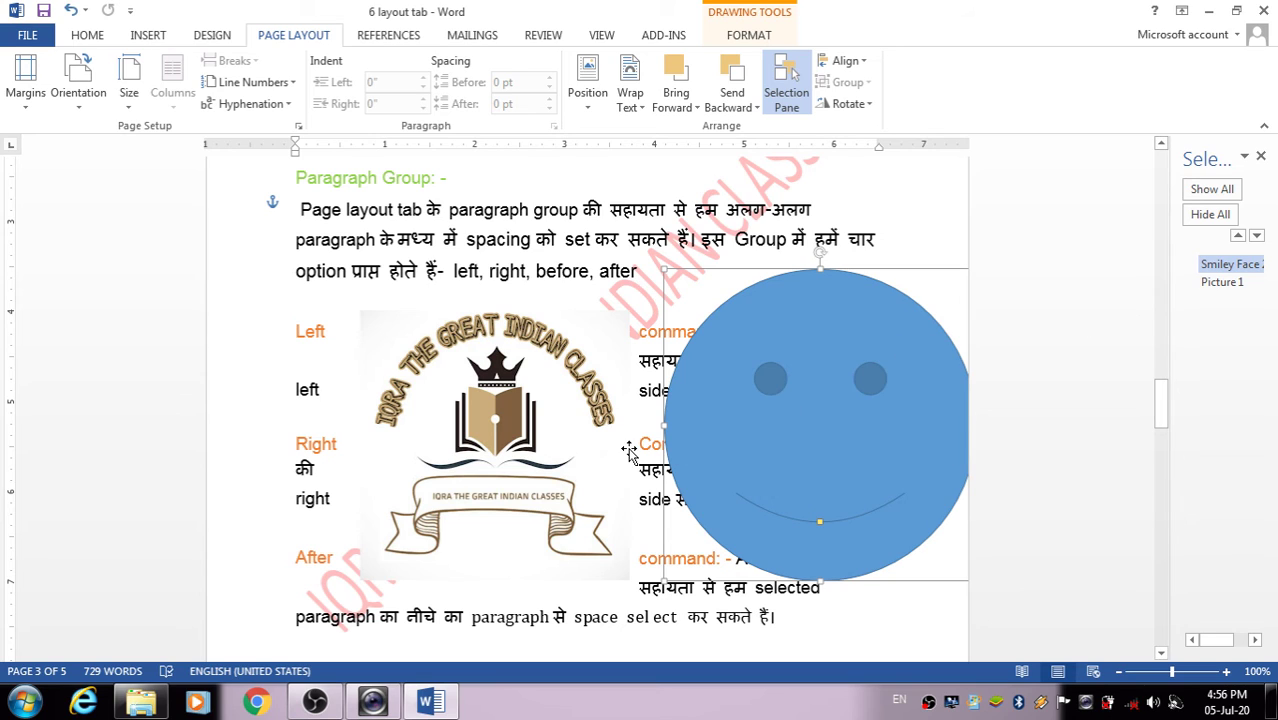
pyautogui.click(1236, 285)
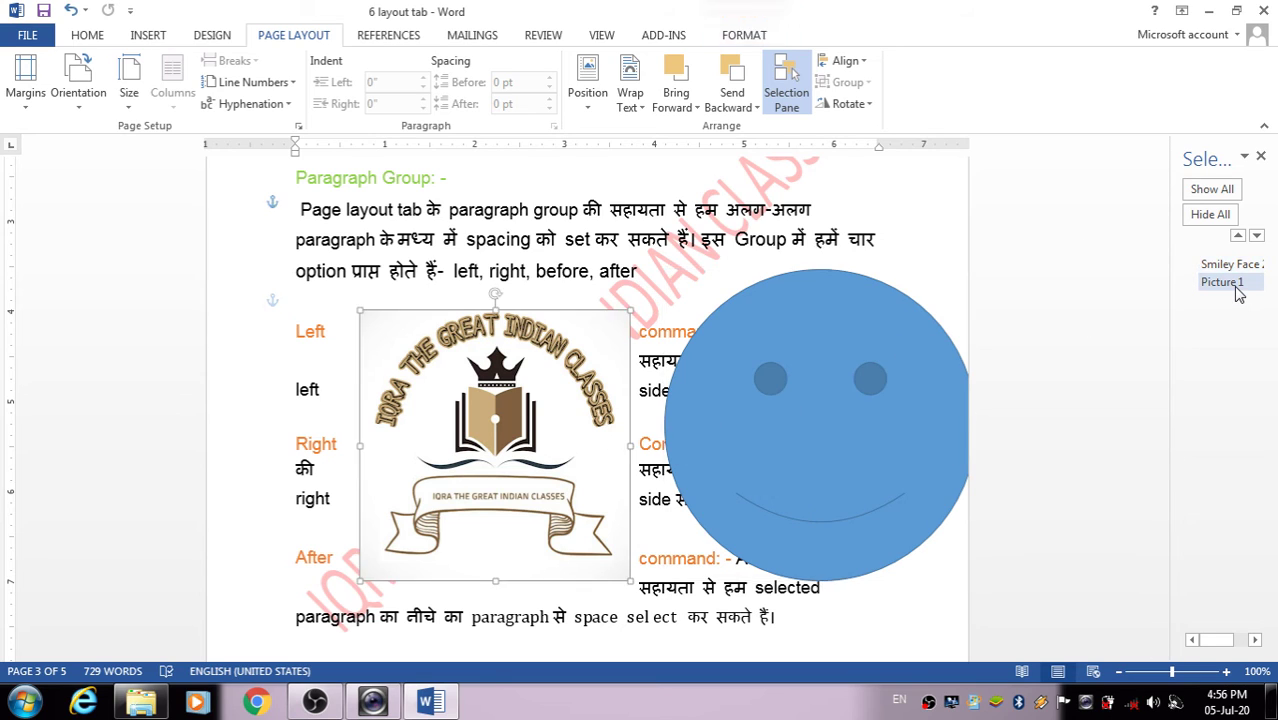
pyautogui.click(1232, 264)
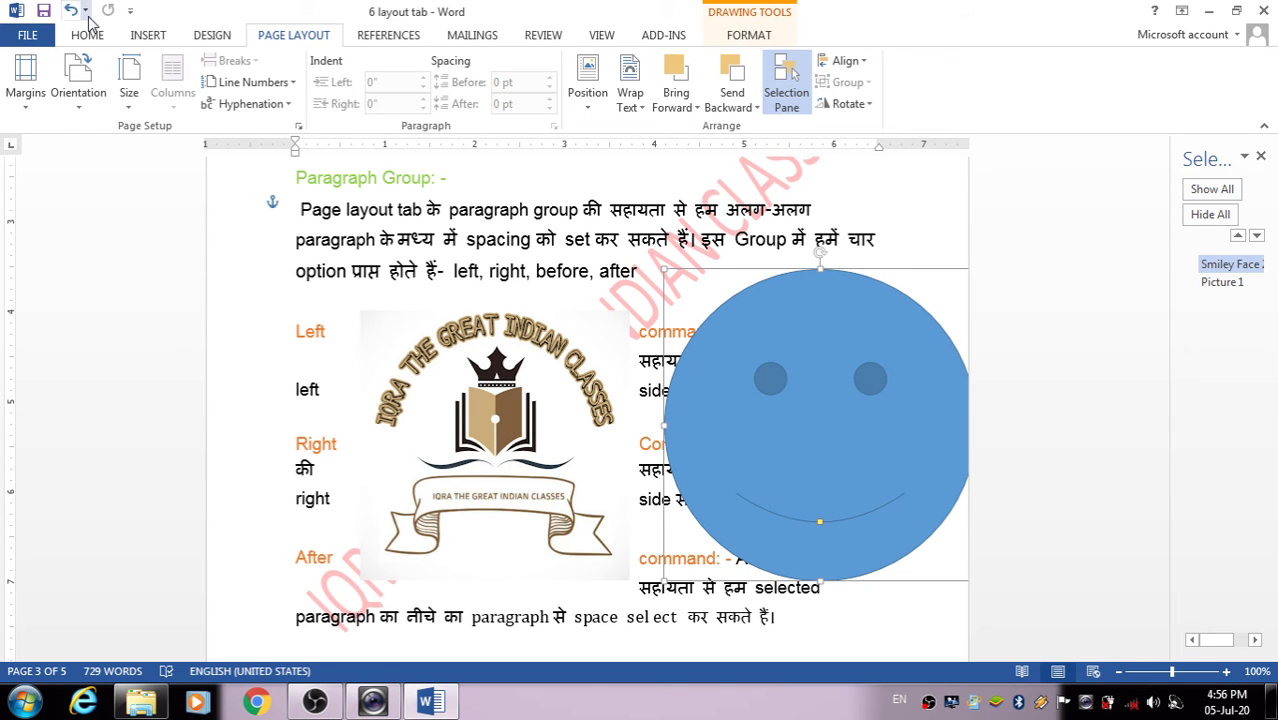
pyautogui.click(1260, 155)
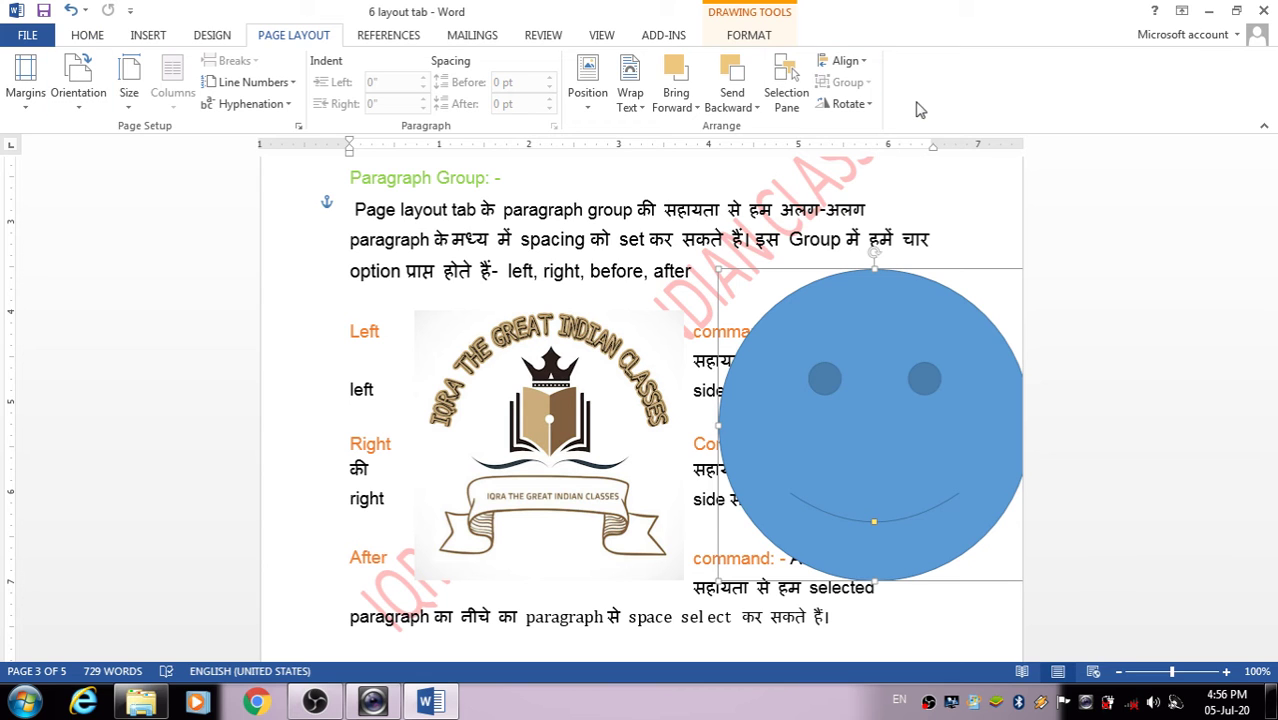
# Read the notes on the Arrange Group, from the Position Command through the Group Command
pyautogui.scroll(-5, 939, 271)
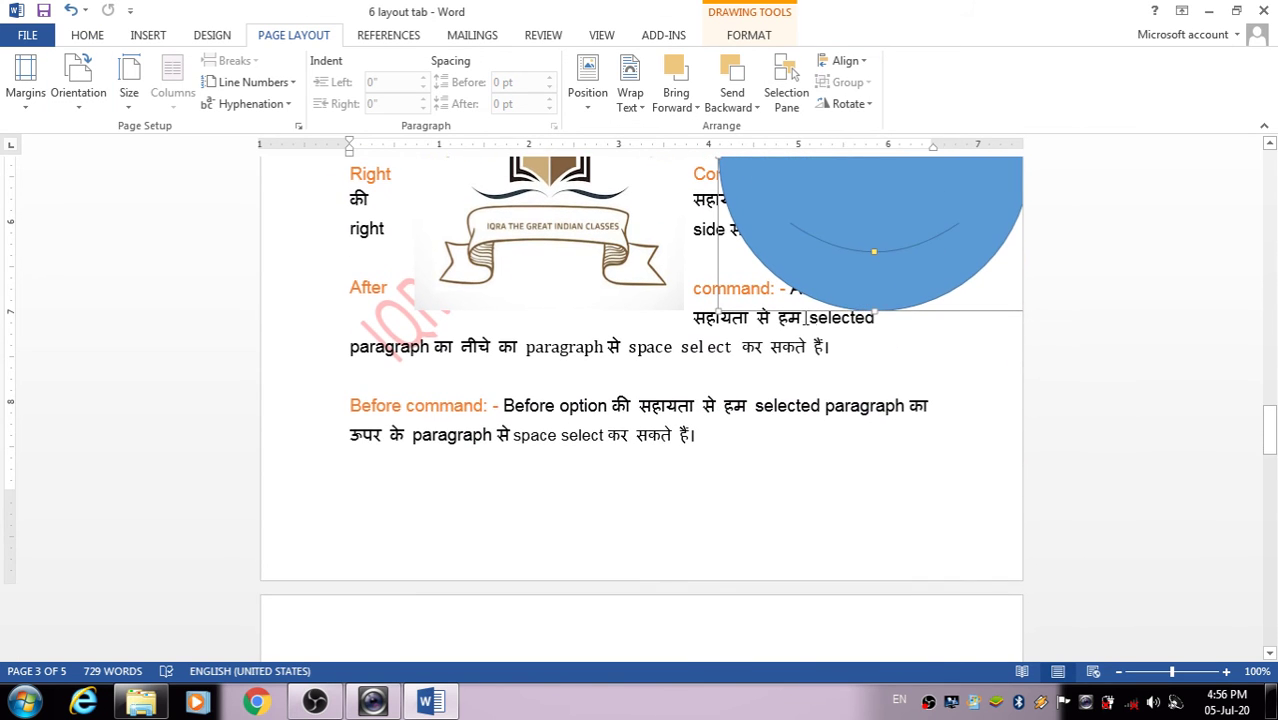
pyautogui.scroll(-7, 783, 320)
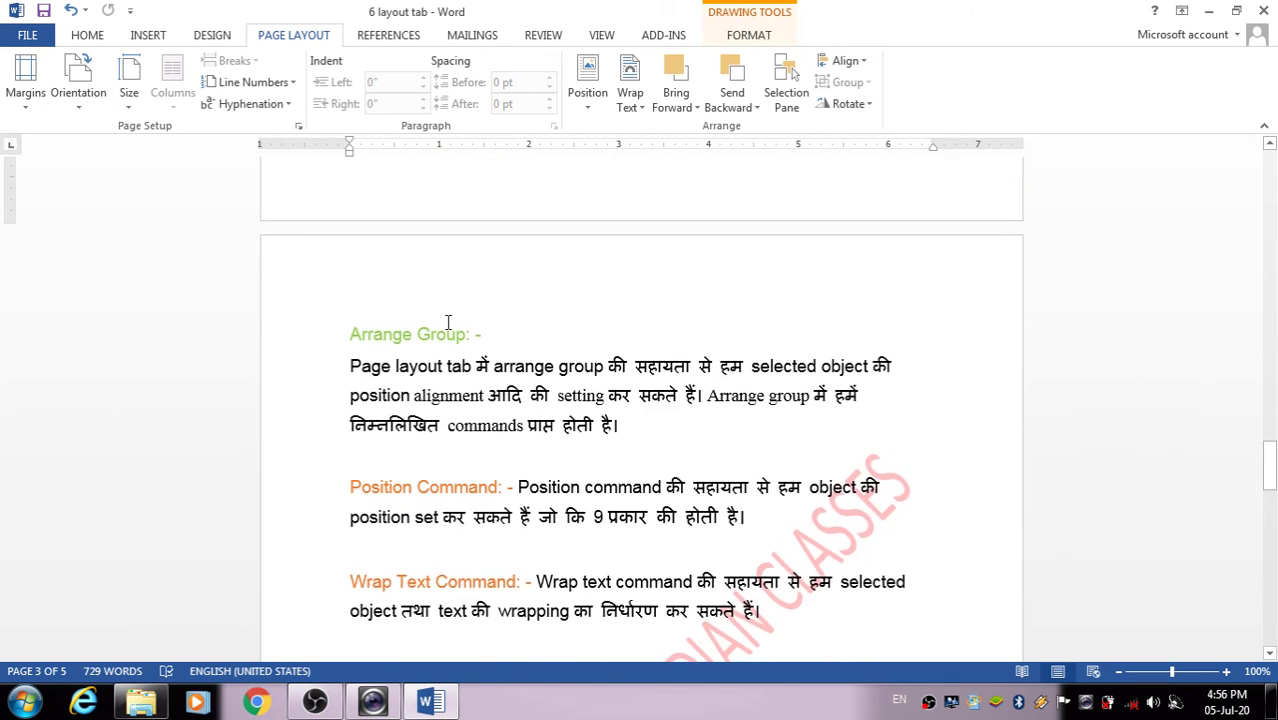
pyautogui.scroll(-2, 439, 410)
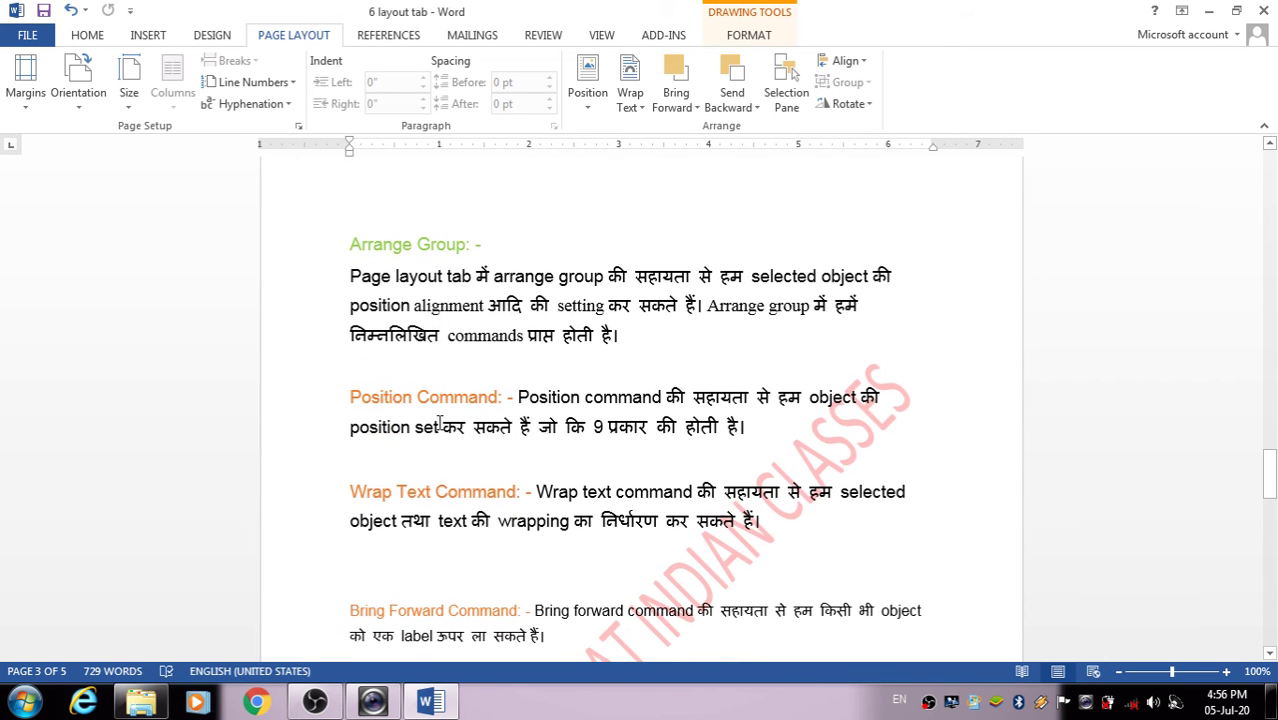
pyautogui.scroll(-4, 426, 456)
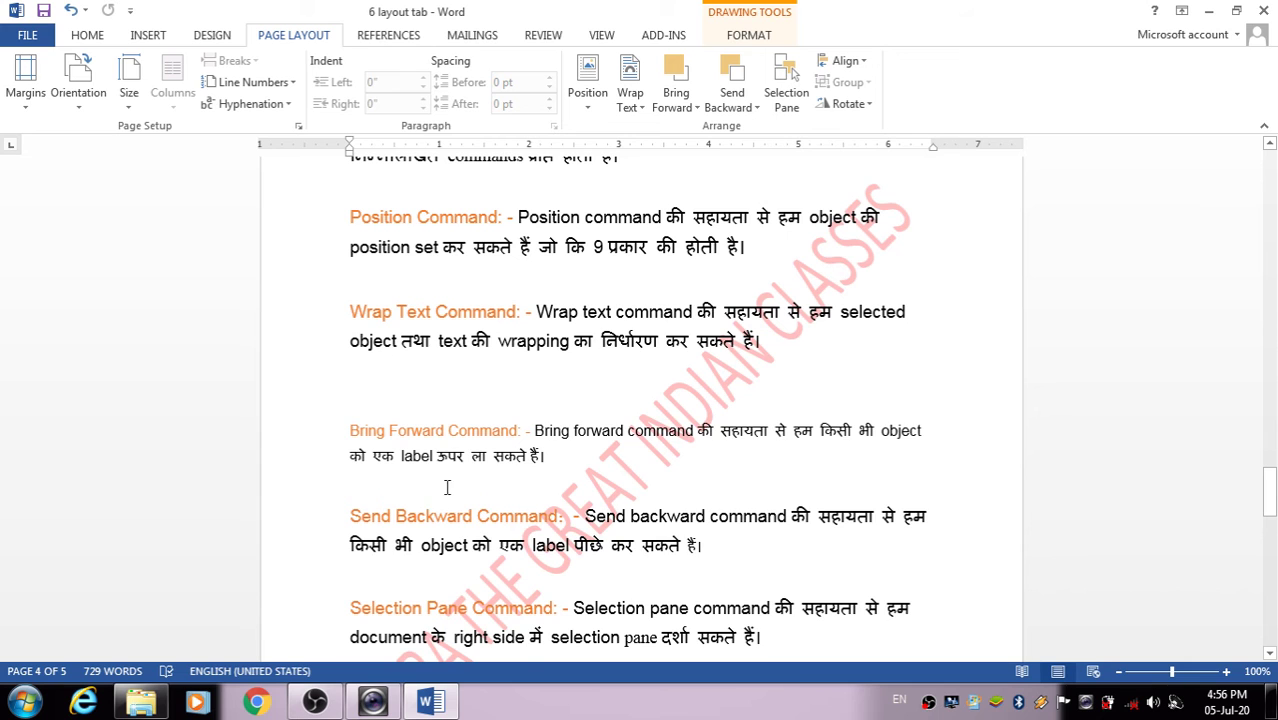
pyautogui.scroll(-2, 409, 529)
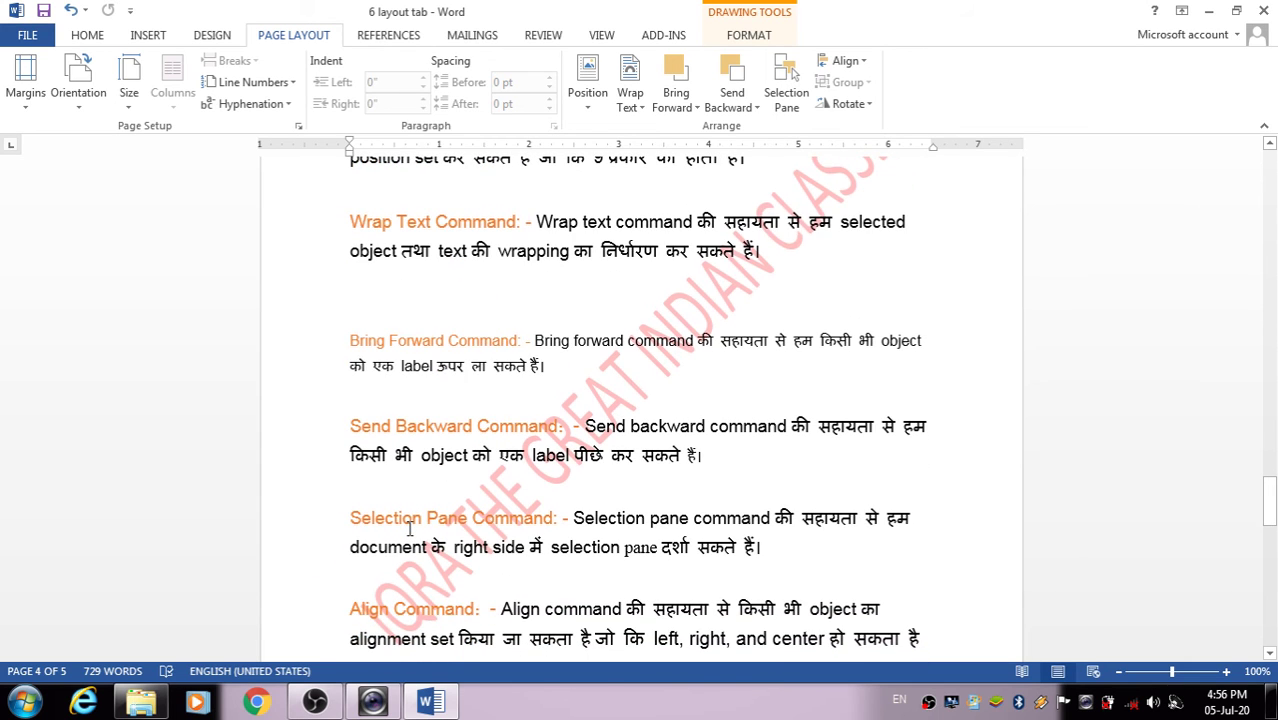
pyautogui.scroll(-3, 495, 530)
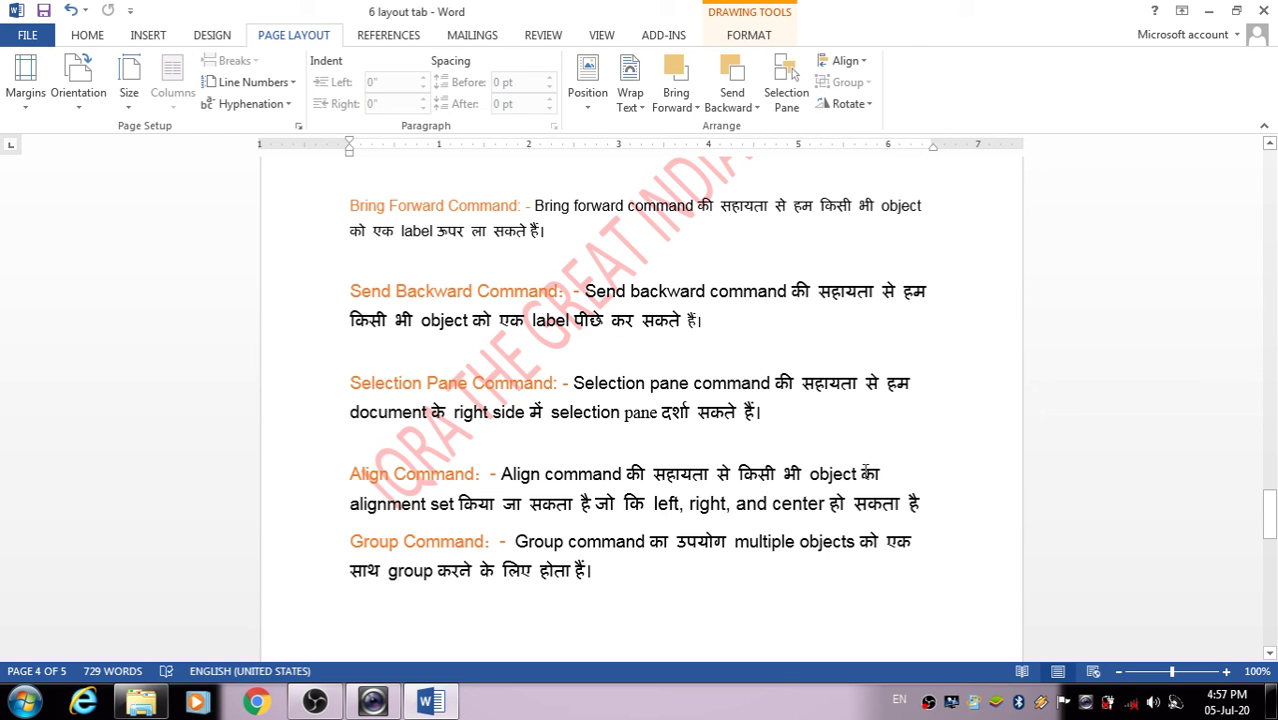
# Return to the smiley face, try Align Top on it relative to the margin, and undo the alignment
pyautogui.scroll(15, 770, 268)
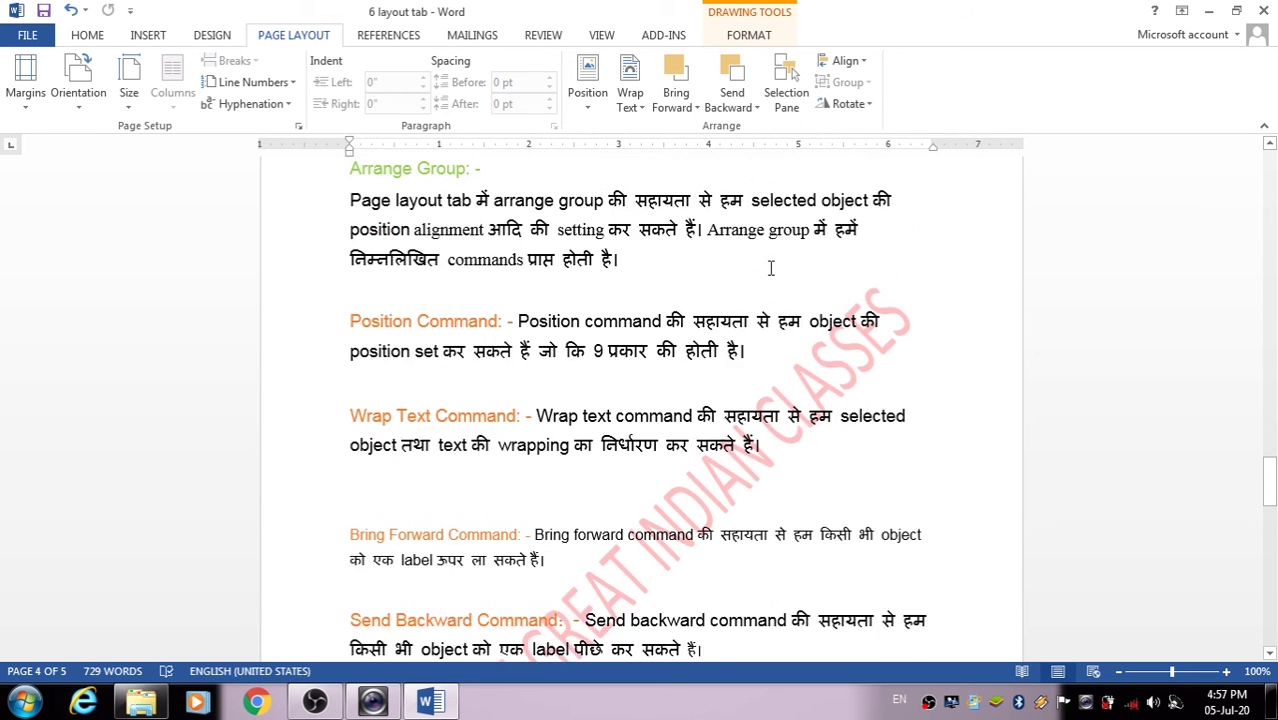
pyautogui.scroll(3, 770, 268)
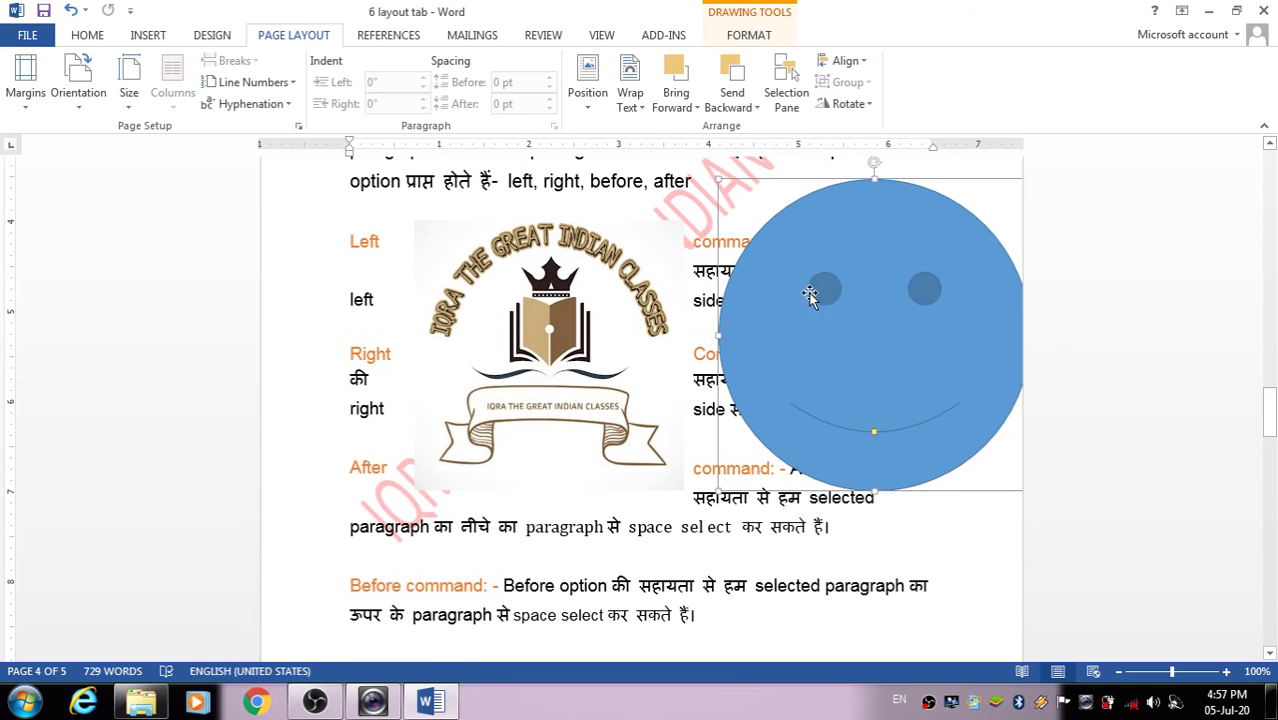
pyautogui.click(519, 337)
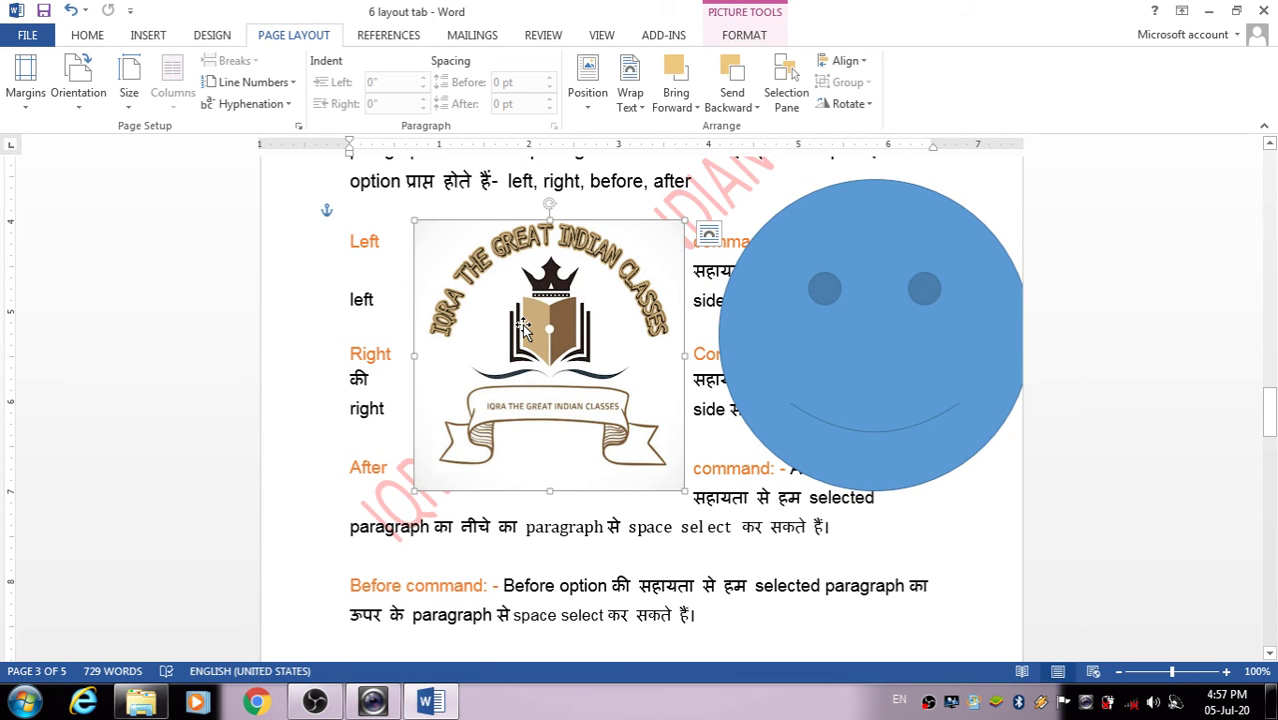
pyautogui.click(813, 328)
pyautogui.click(848, 62)
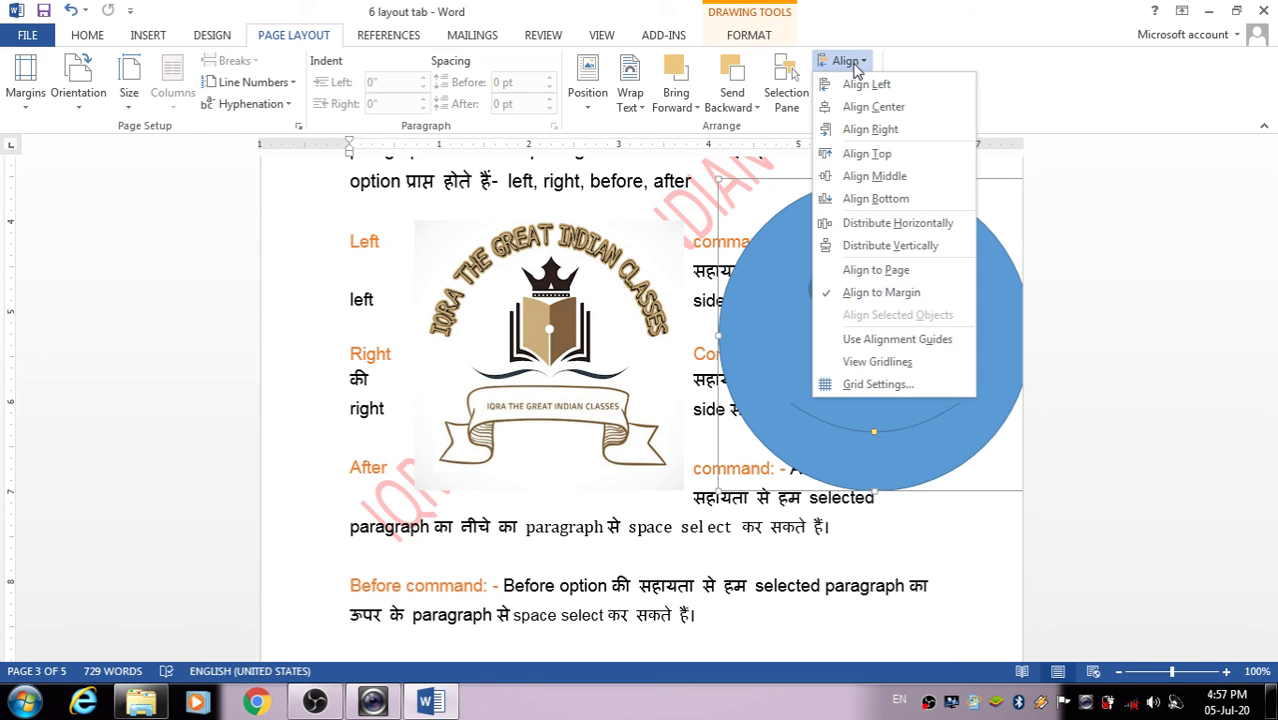
pyautogui.click(868, 155)
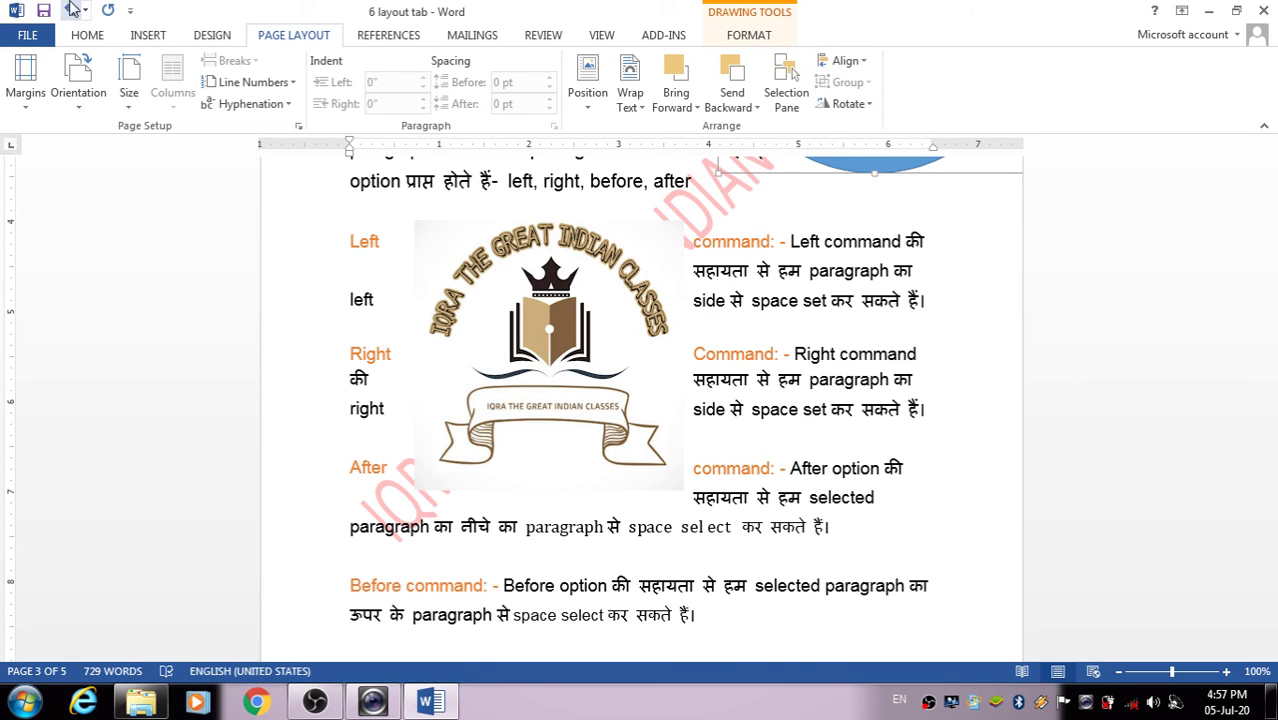
pyautogui.click(73, 9)
# Try Align Bottom on the smiley face relative to the margin and undo it
pyautogui.click(864, 64)
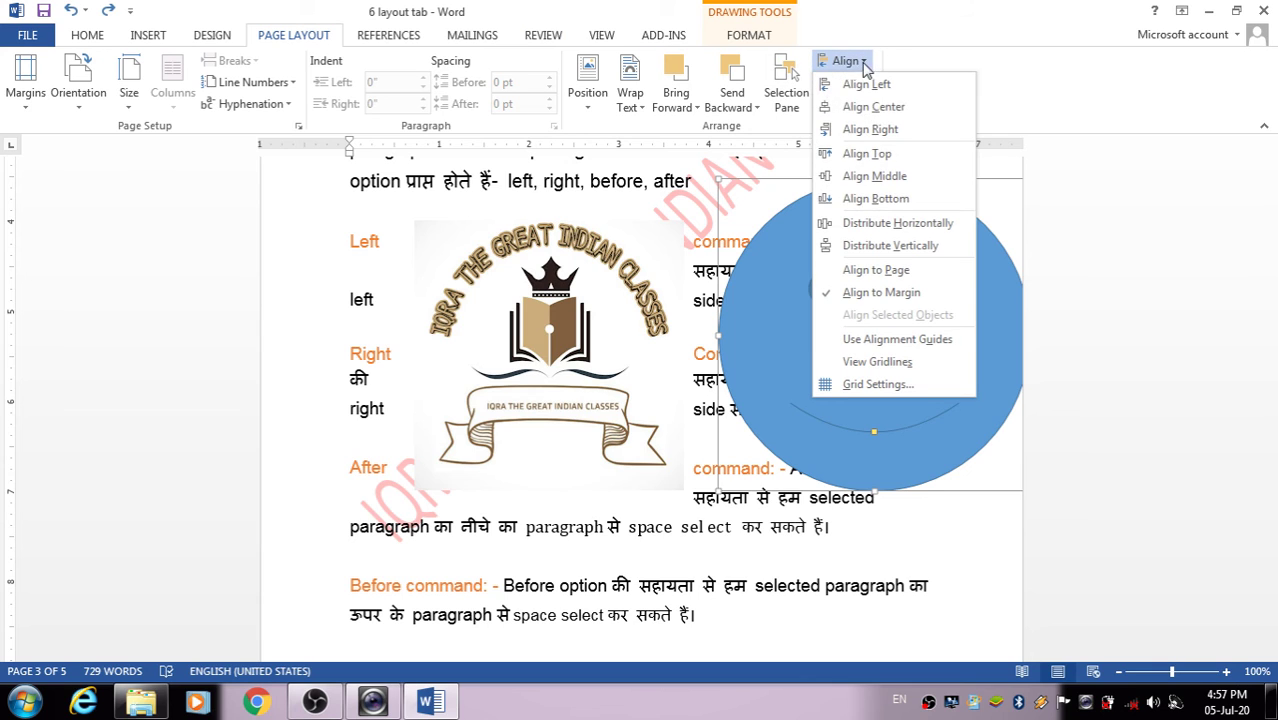
pyautogui.click(894, 203)
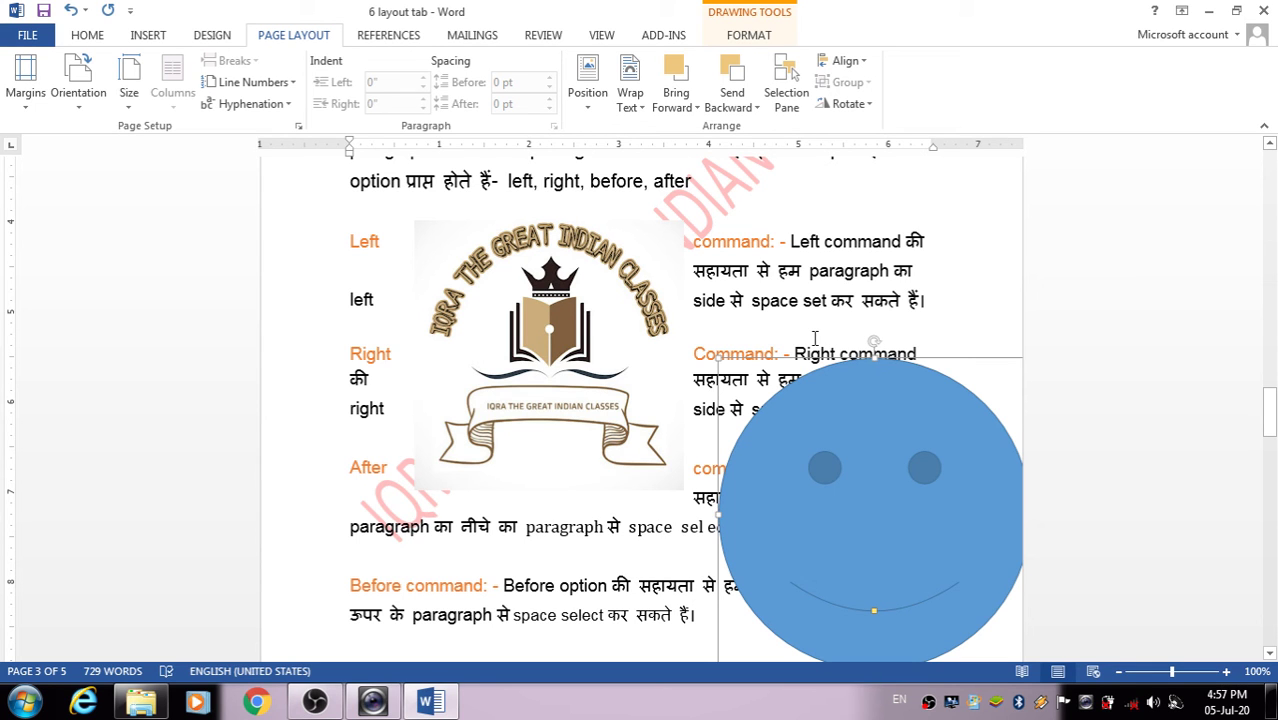
pyautogui.click(71, 9)
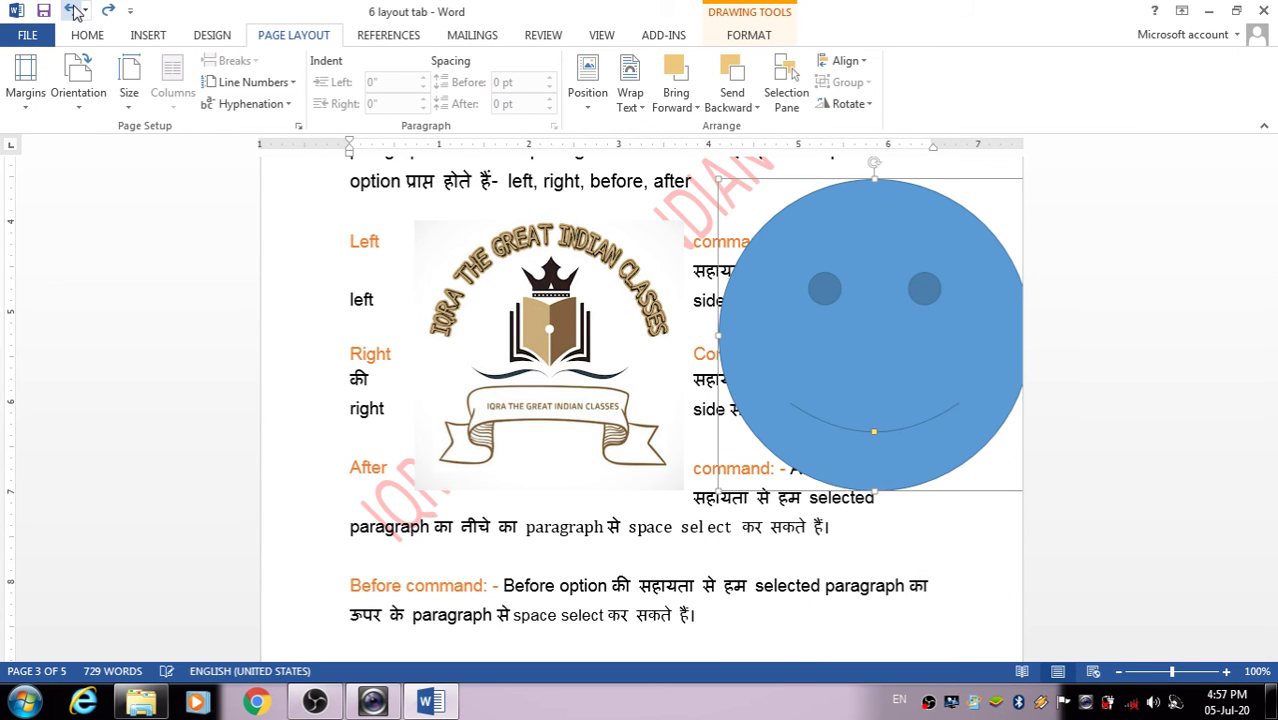
# Return to the Paragraph Group page and reposition the logo picture and the smiley face side by side within the page
pyautogui.scroll(-10, 484, 444)
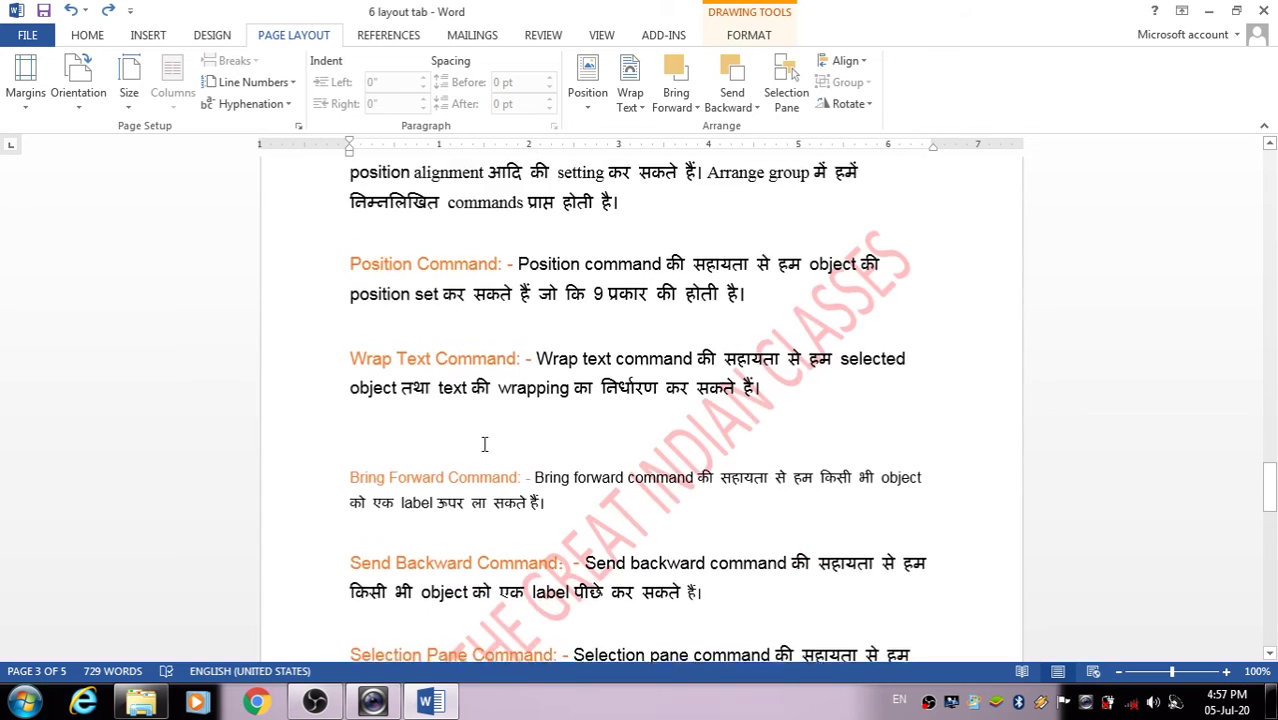
pyautogui.scroll(-10, 484, 444)
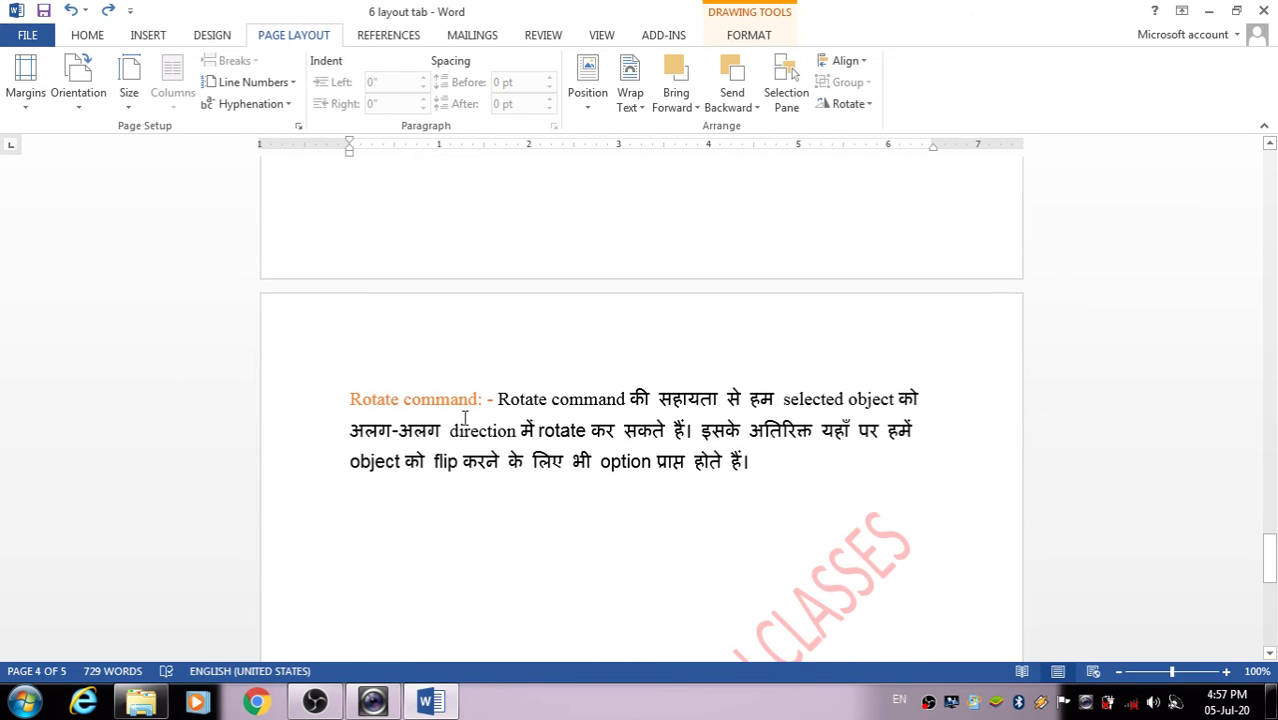
pyautogui.scroll(10, 464, 418)
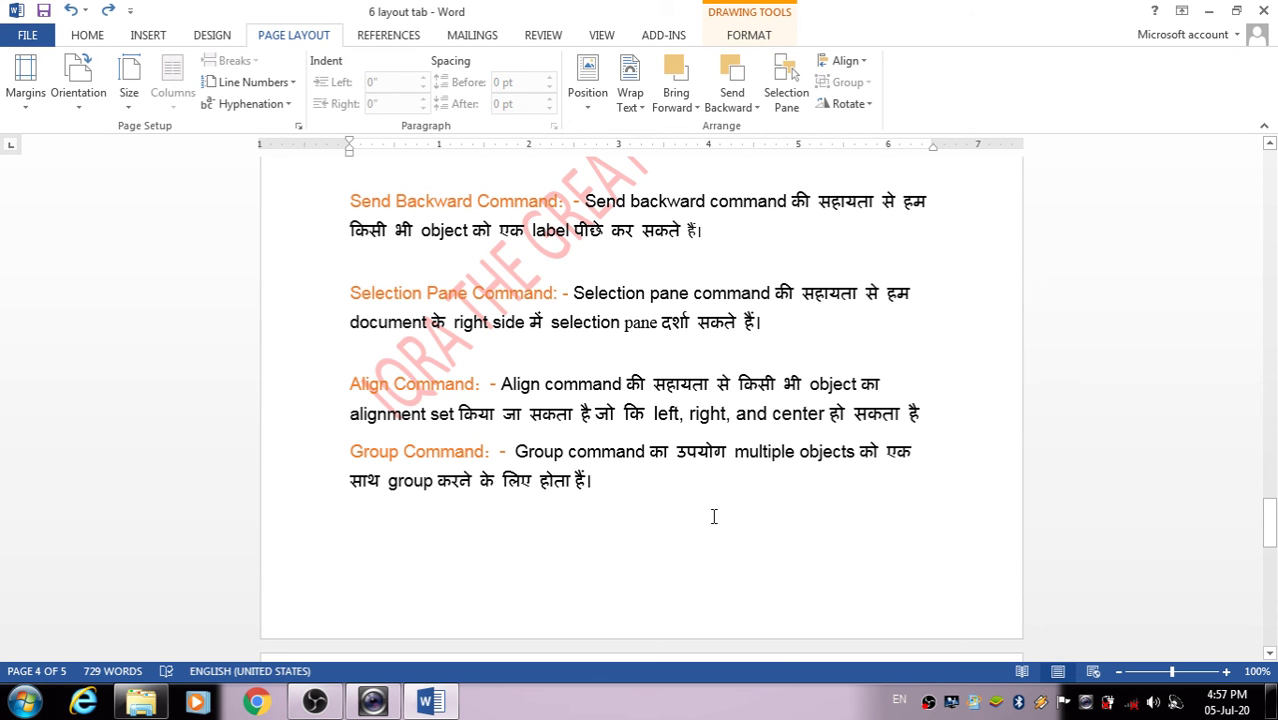
pyautogui.scroll(15, 714, 516)
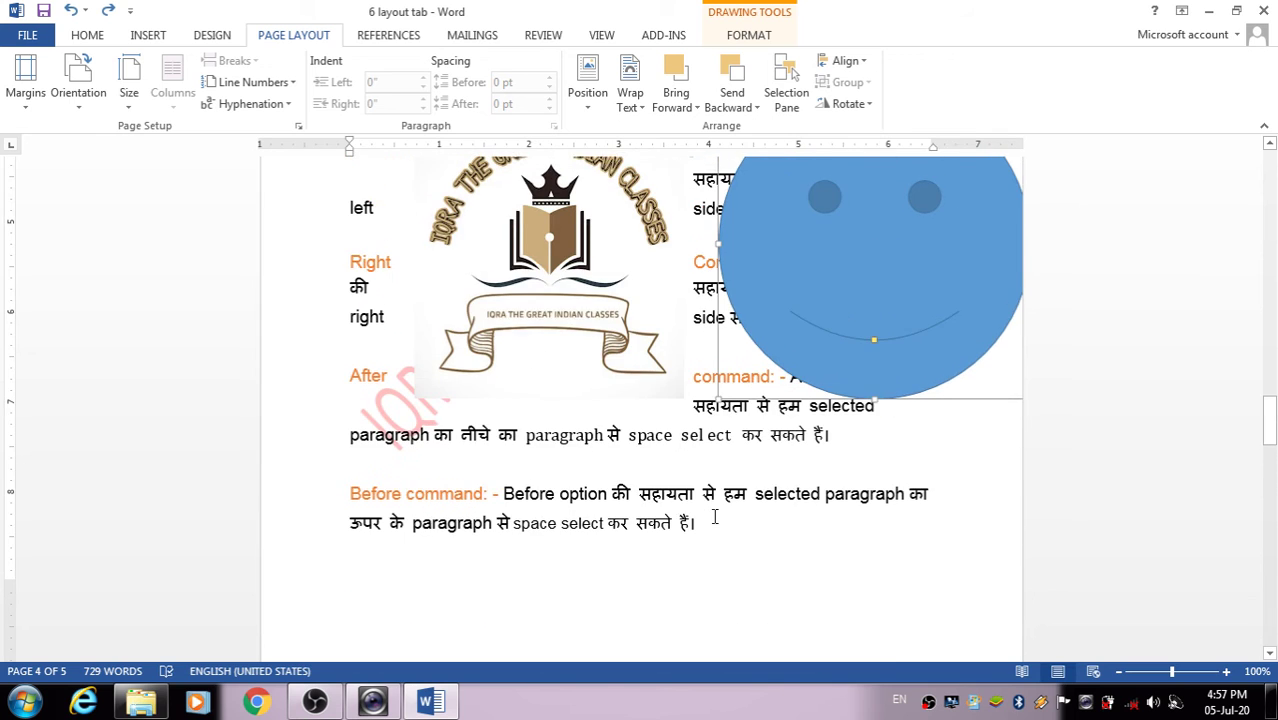
pyautogui.scroll(3, 582, 350)
pyautogui.click(578, 400)
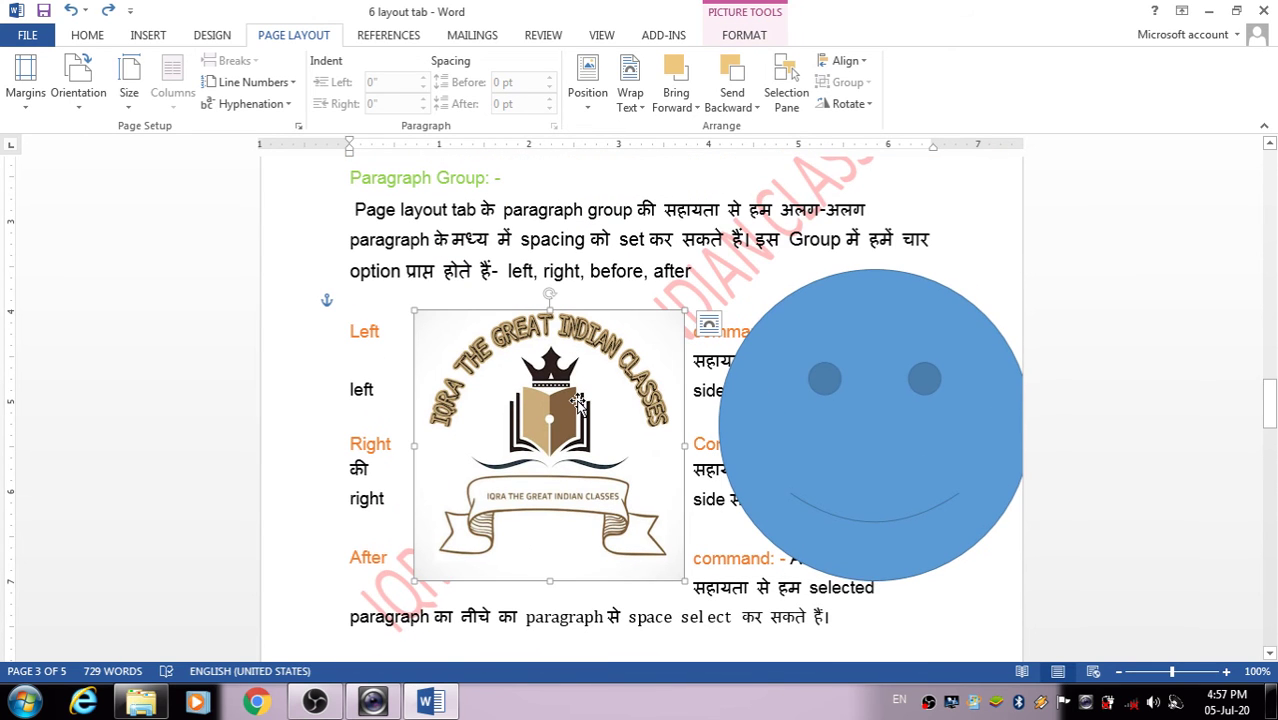
pyautogui.moveTo(578, 400); pyautogui.dragTo(524, 382)
pyautogui.moveTo(836, 431)
pyautogui.mouseDown()
pyautogui.moveTo(805, 420)
pyautogui.moveTo(789, 385)
pyautogui.moveTo(818, 335)
pyautogui.moveTo(806, 265)
pyautogui.moveTo(801, 450)
pyautogui.mouseUp()
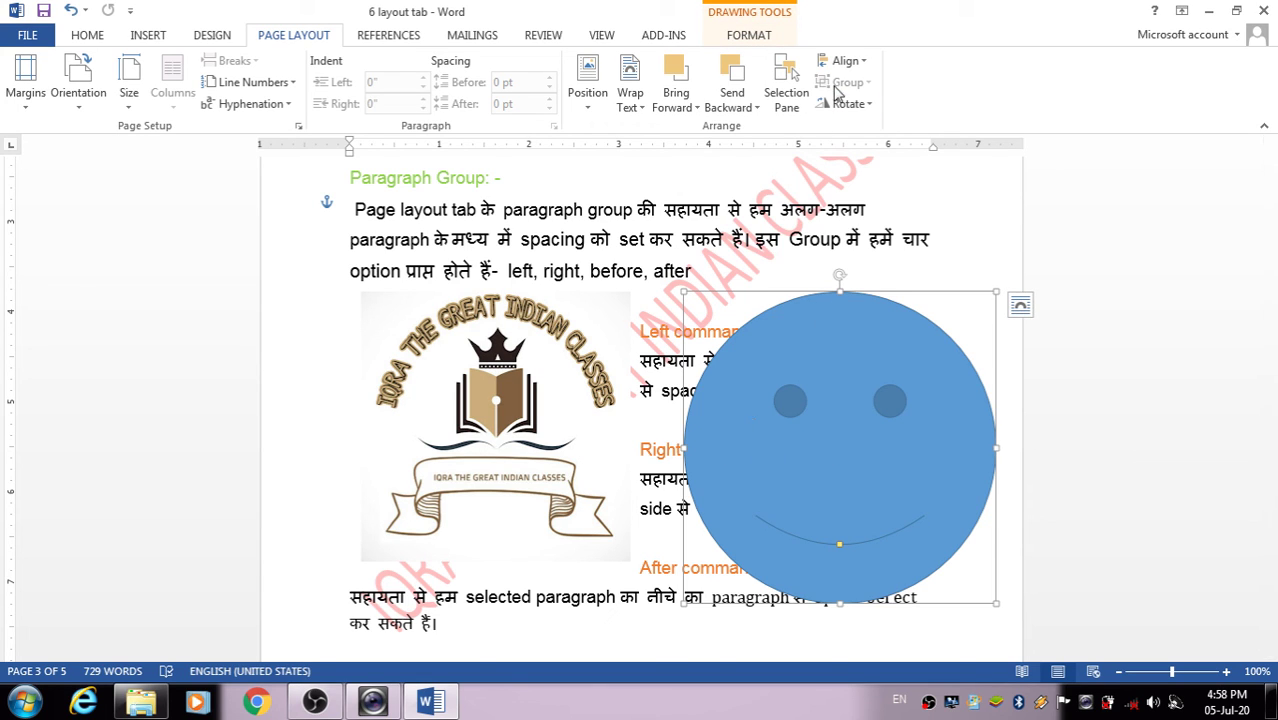
# Check whether the Group command is available for the logo picture and the smiley face
pyautogui.press('Tab')
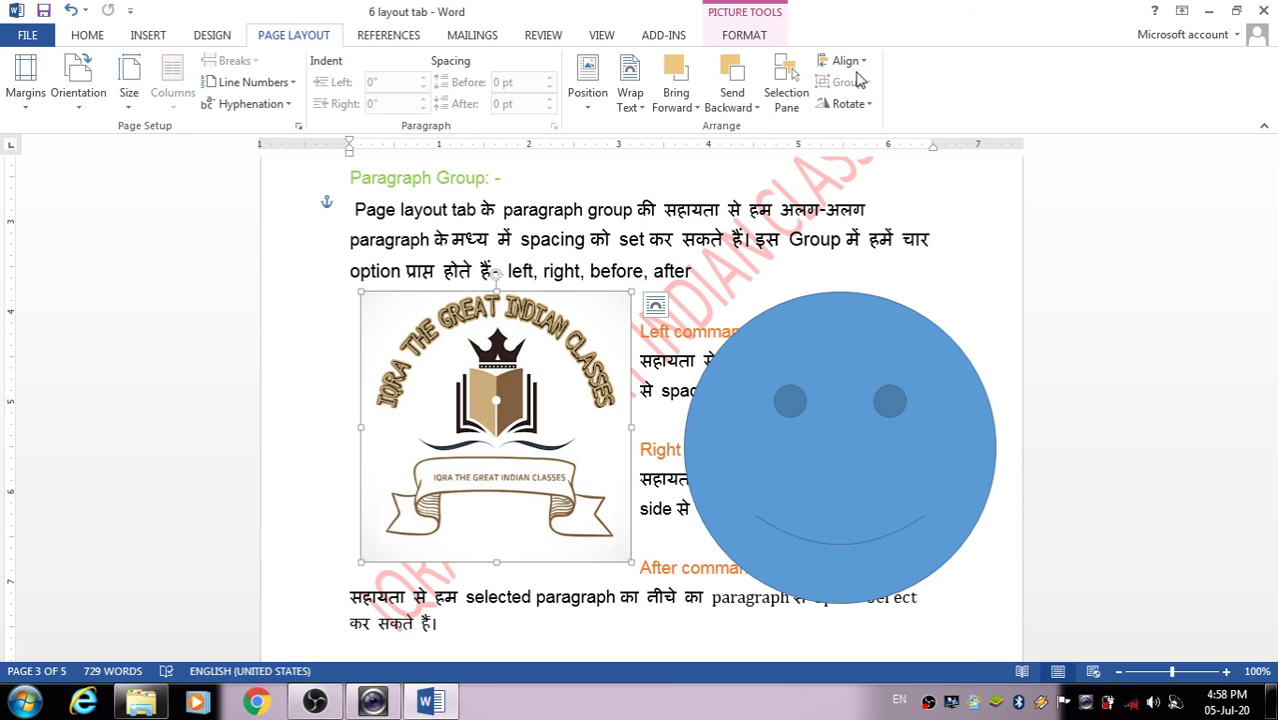
pyautogui.rightClick(804, 400)
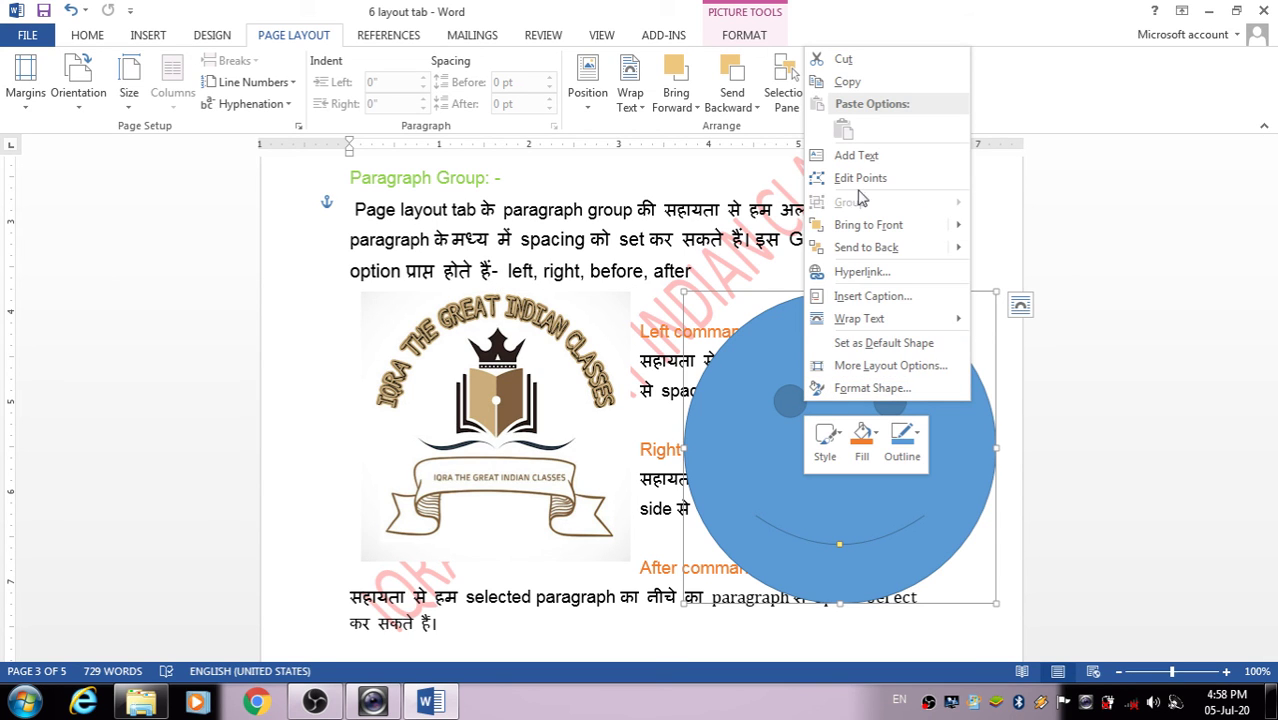
pyautogui.click(887, 525)
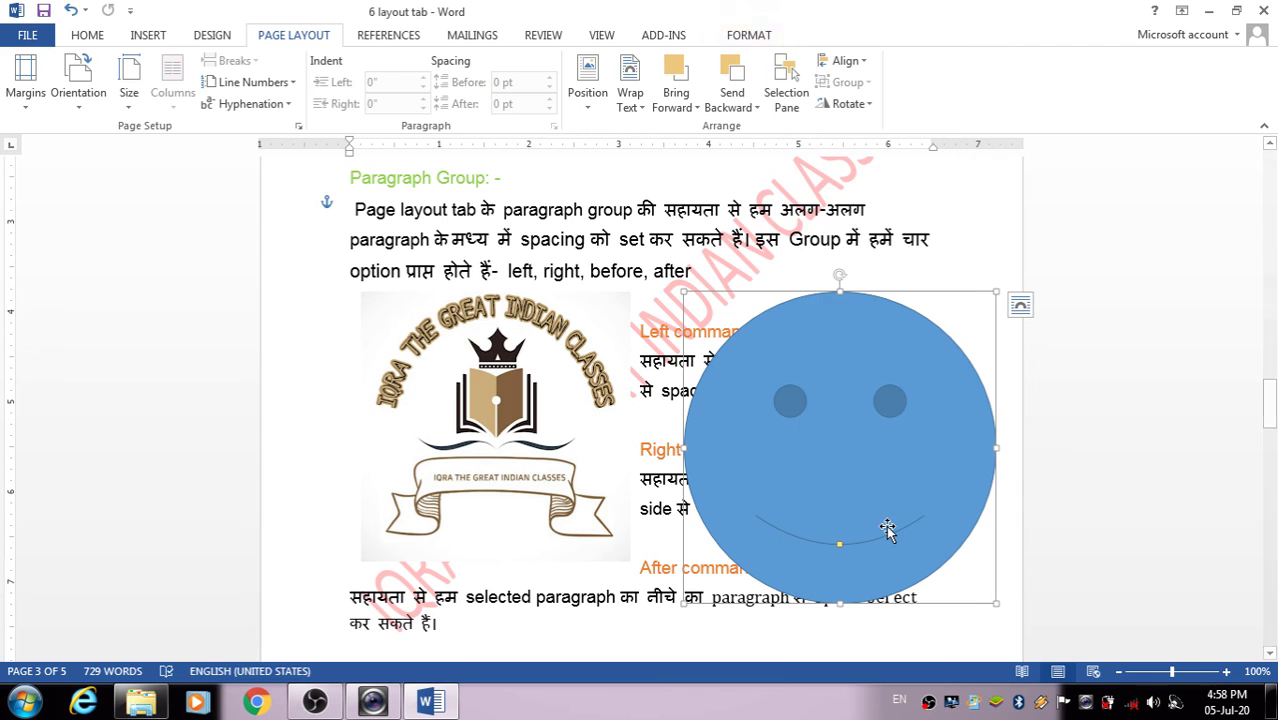
pyautogui.click(556, 436)
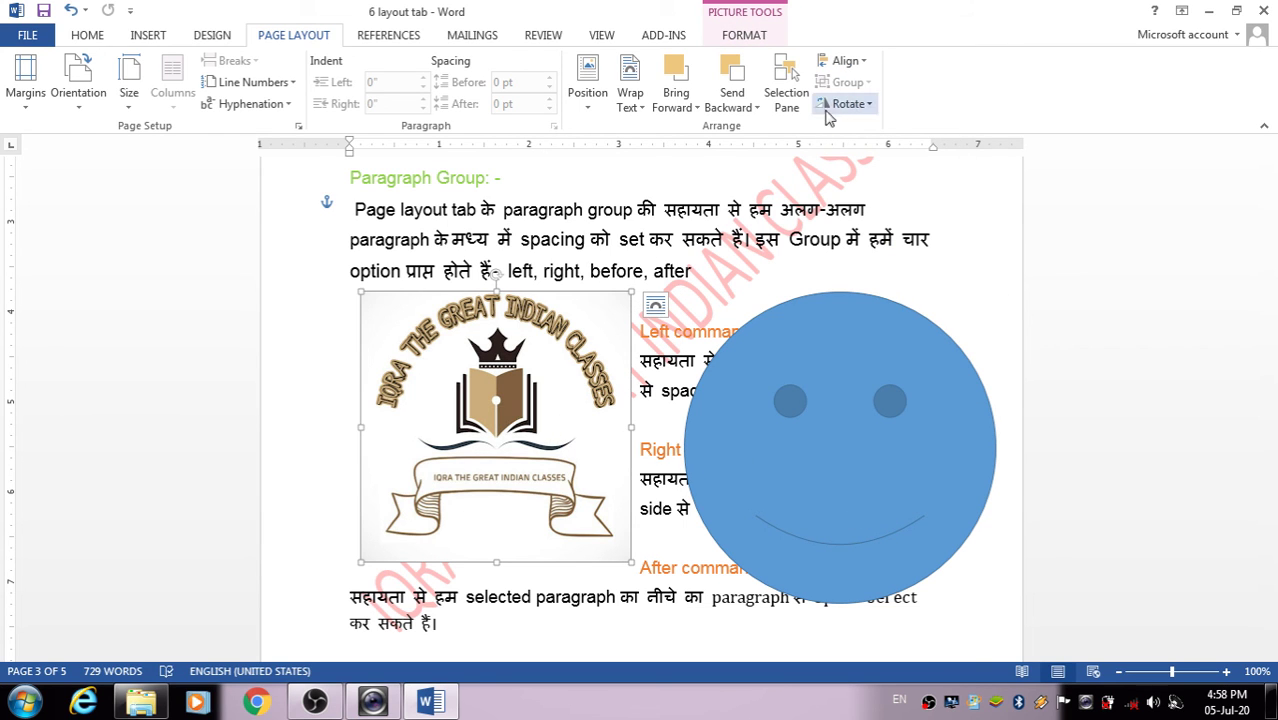
# Move the smiley face slightly closer to the logo picture and choose the Move with Text wrapping option for it
pyautogui.scroll(-3, 856, 462)
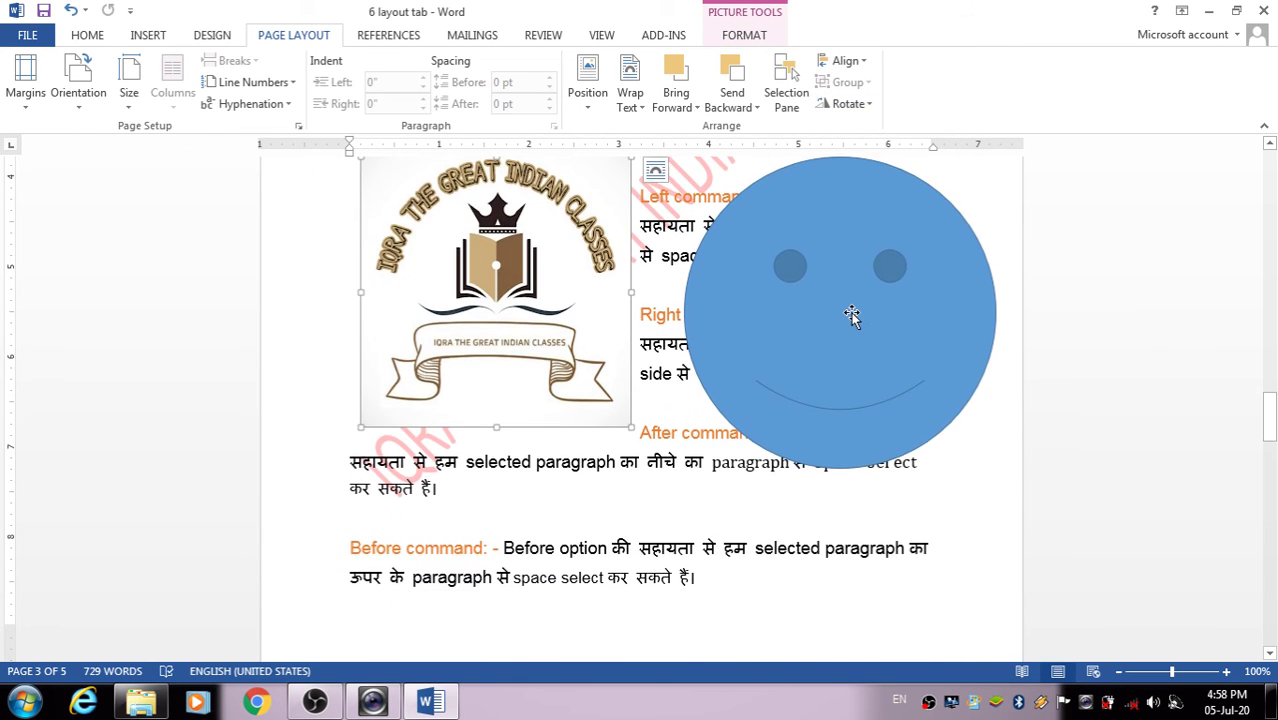
pyautogui.moveTo(850, 314)
pyautogui.mouseDown()
pyautogui.moveTo(676, 300)
pyautogui.moveTo(819, 288)
pyautogui.moveTo(822, 303)
pyautogui.mouseUp()
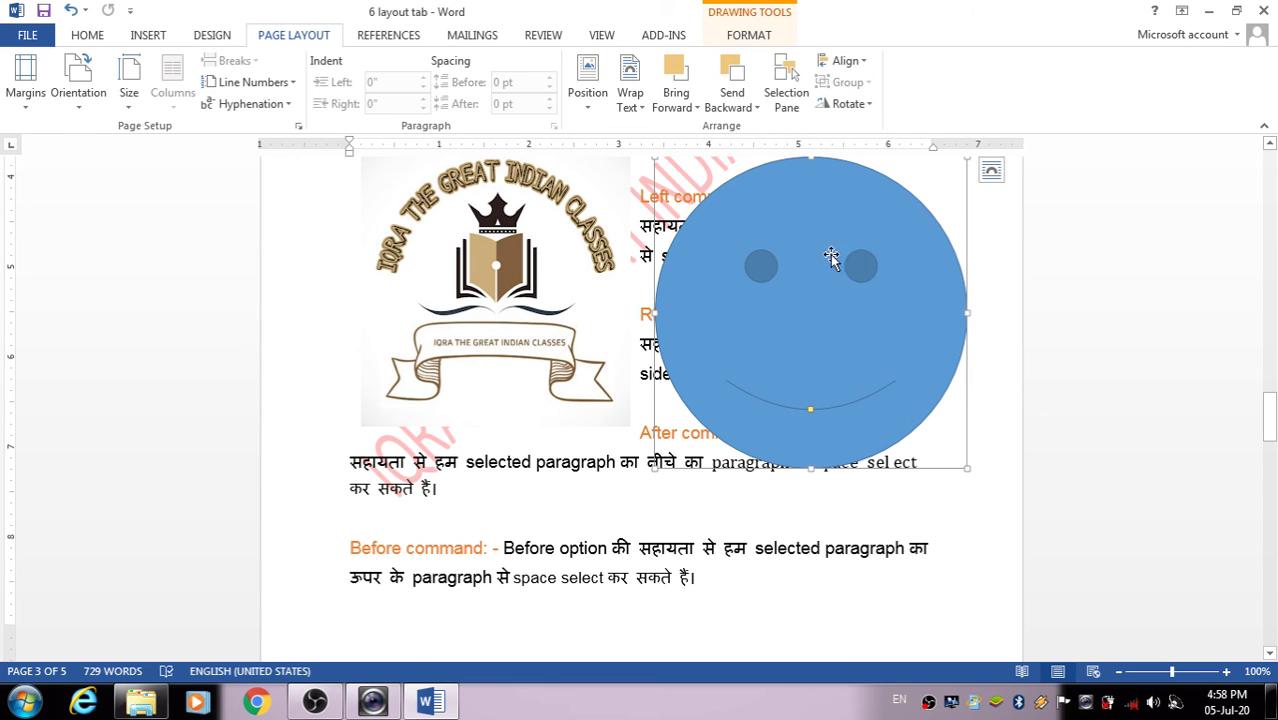
pyautogui.click(637, 104)
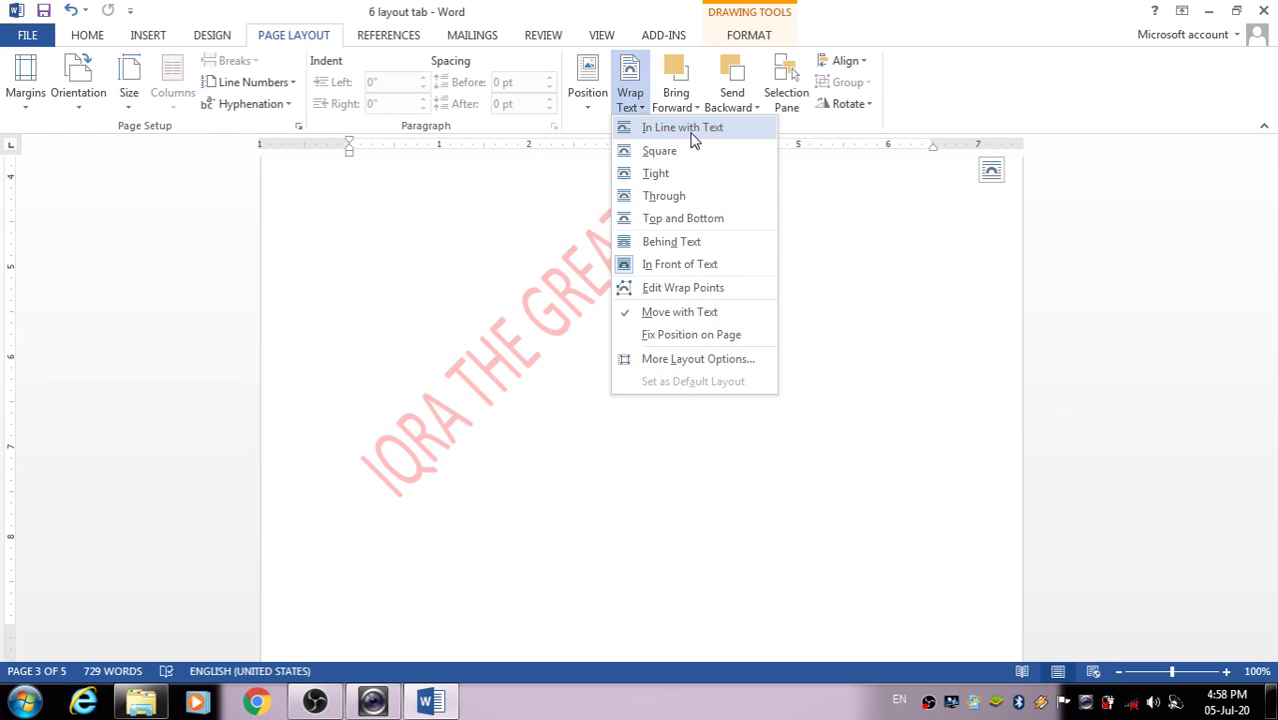
pyautogui.click(716, 314)
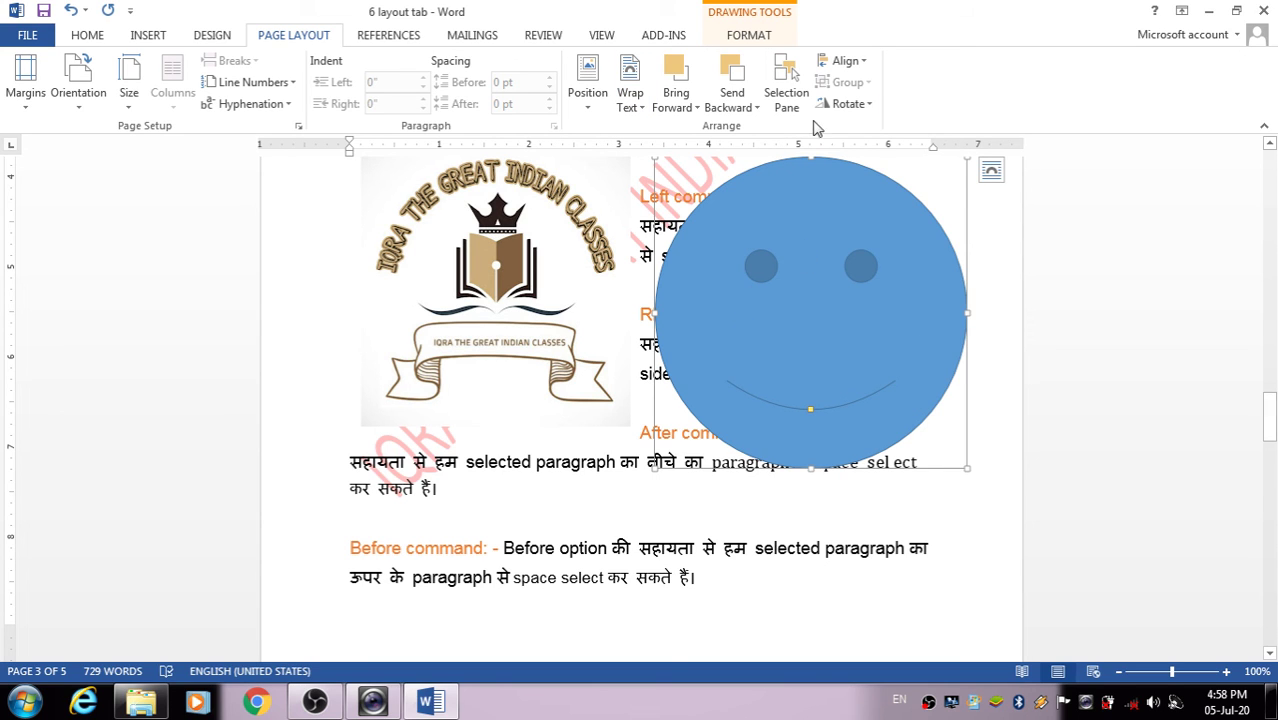
pyautogui.click(563, 225)
pyautogui.click(870, 265)
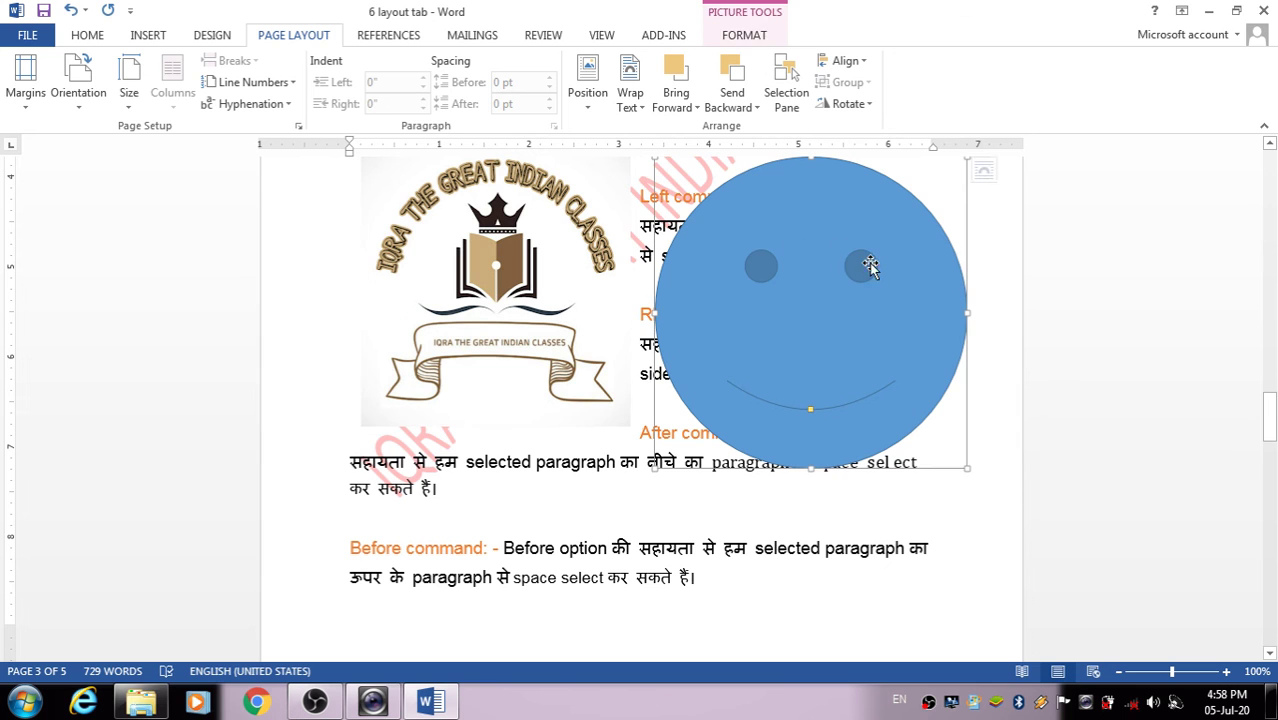
pyautogui.click(1001, 248)
# Read the Arrange Group notes through the Group and Rotate commands, and return to the two objects
pyautogui.scroll(-1, 1000, 275)
pyautogui.scroll(-5, 1000, 276)
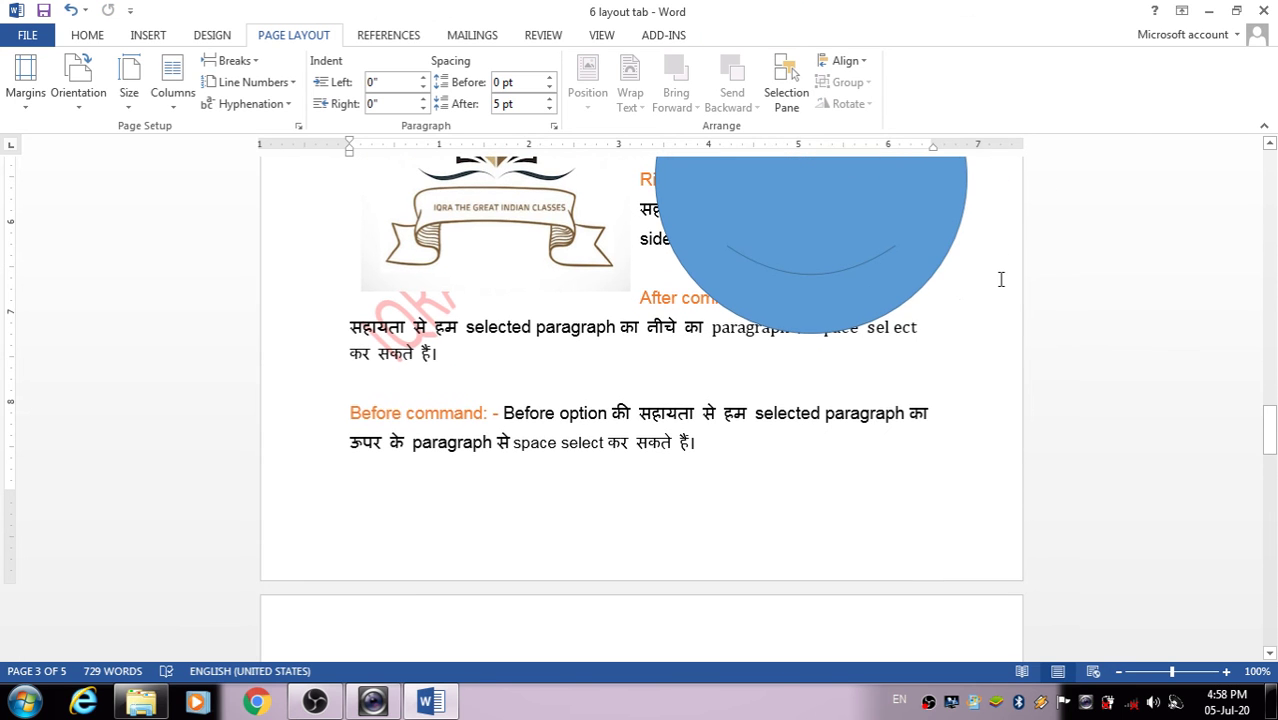
pyautogui.scroll(4, 1000, 277)
pyautogui.scroll(-10, 995, 285)
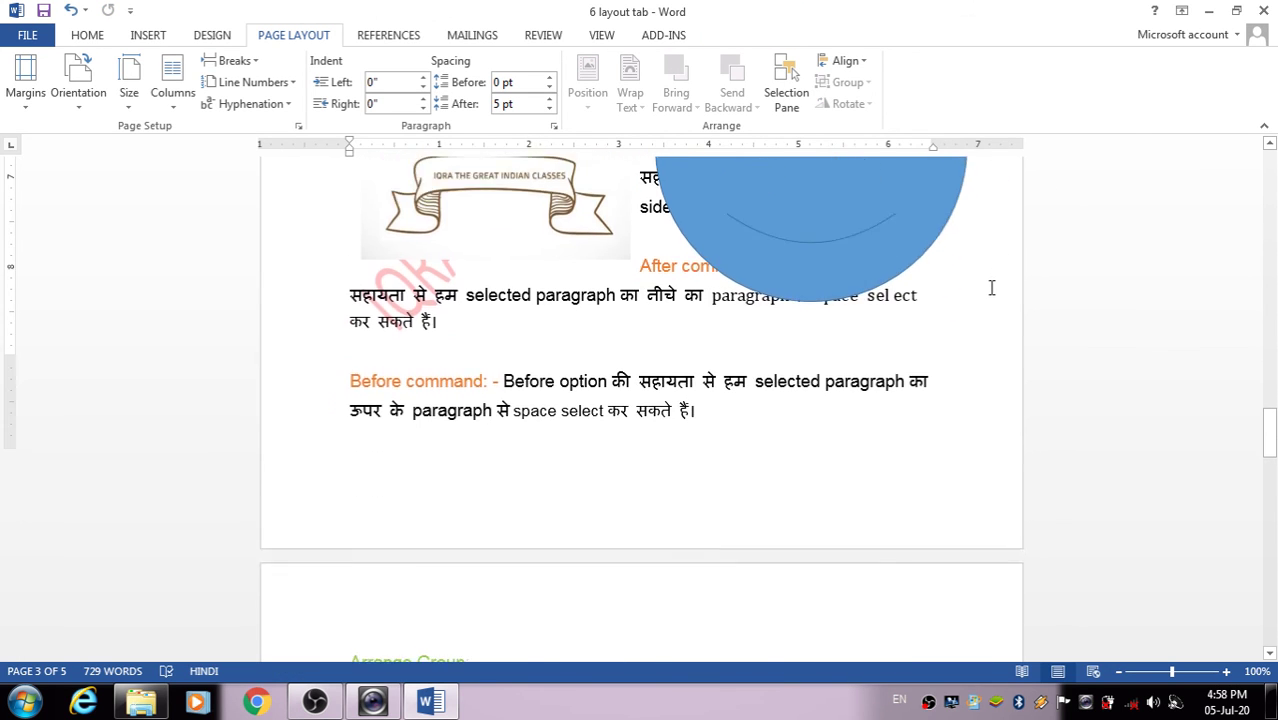
pyautogui.scroll(-7, 930, 303)
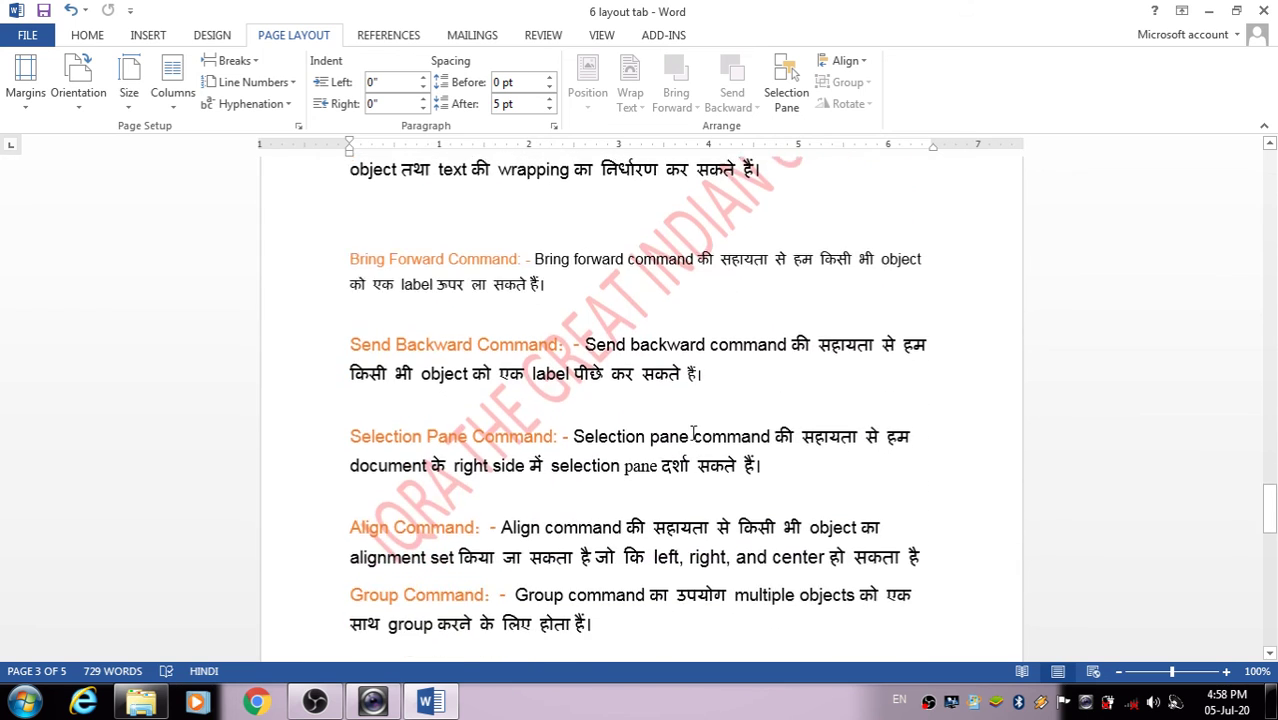
pyautogui.scroll(-4, 662, 354)
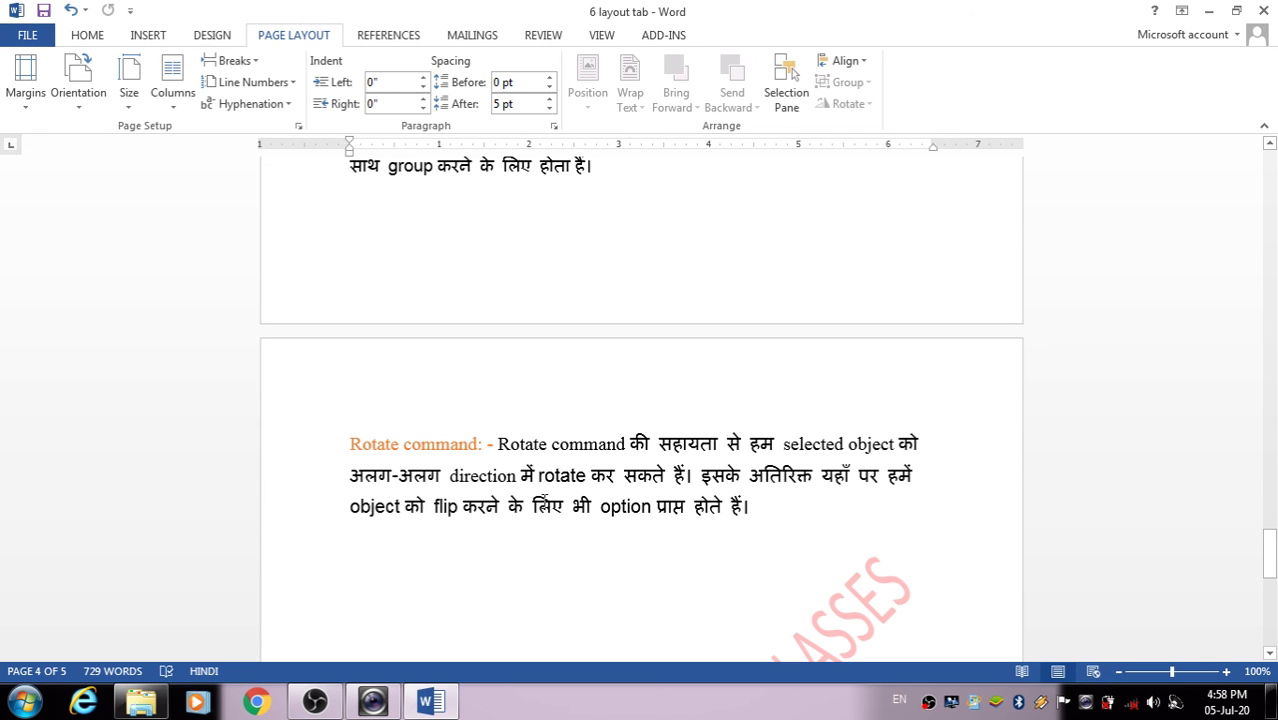
pyautogui.scroll(15, 659, 440)
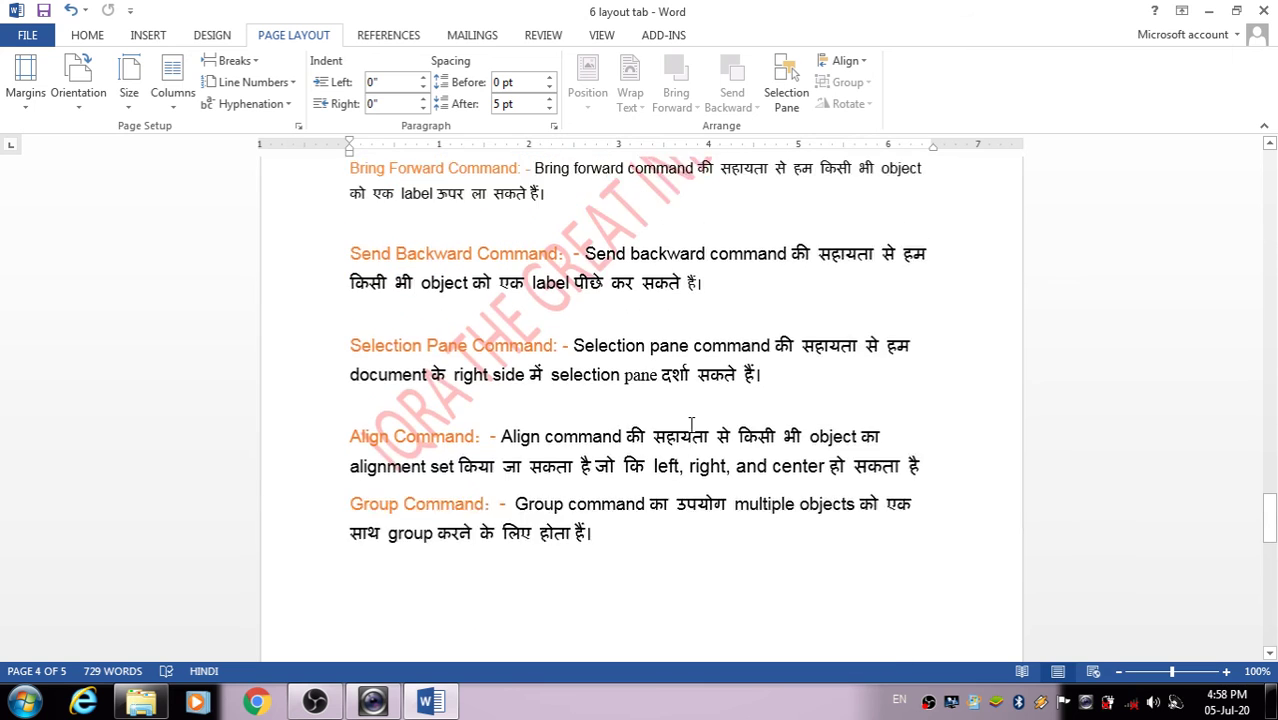
pyautogui.scroll(10, 687, 404)
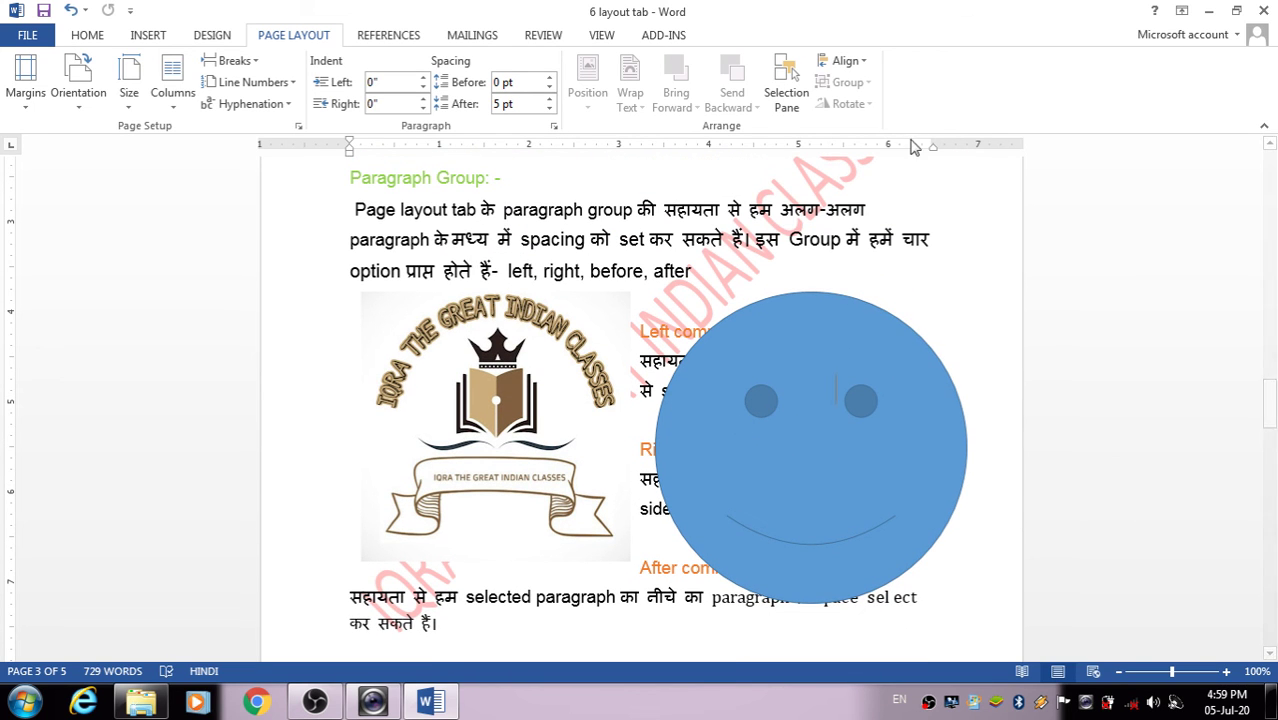
# Select the smiley face and show its rotate and flip options
pyautogui.click(820, 385)
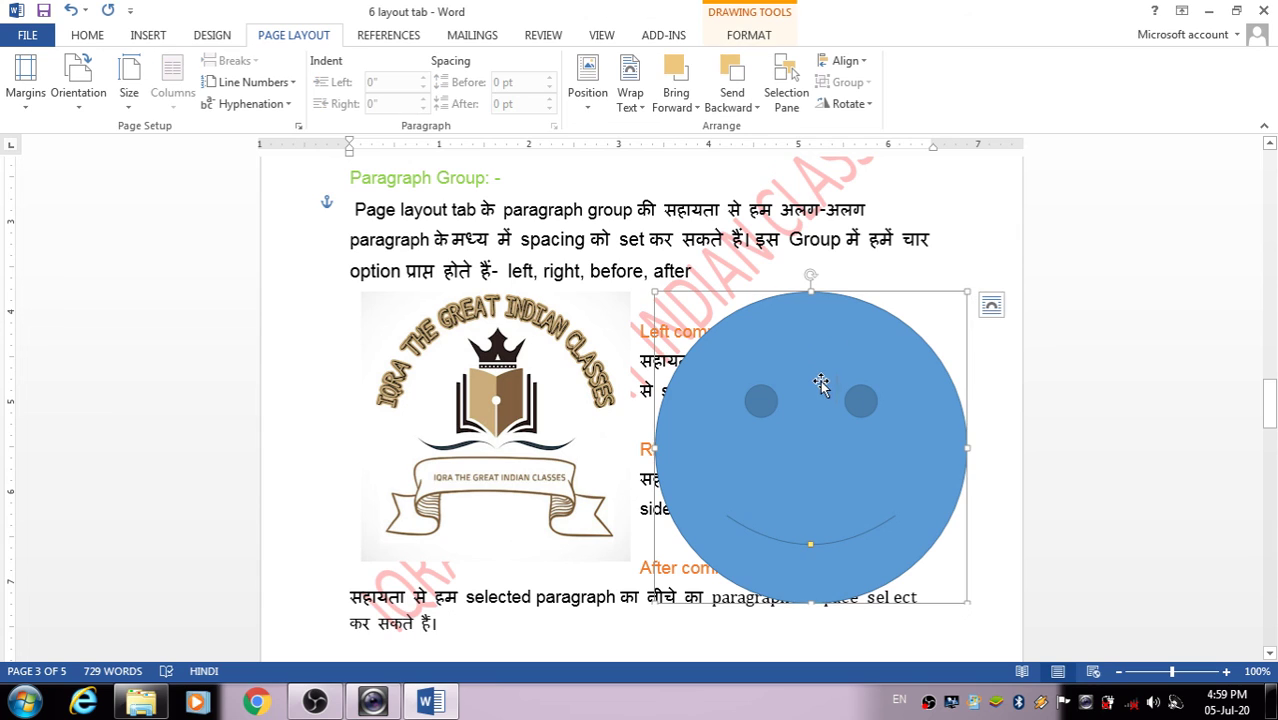
pyautogui.click(848, 104)
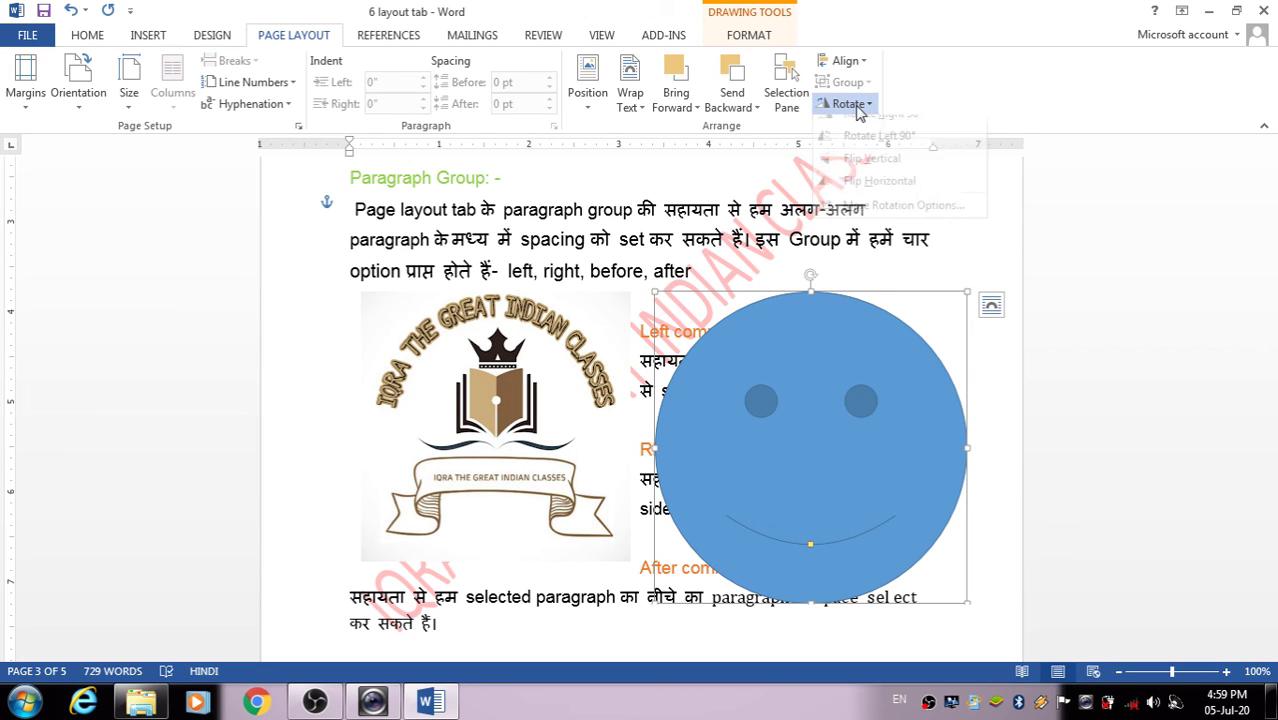
pyautogui.click(475, 362)
# Preview the rotate and flip options on the logo picture and view its More Rotation Options without changing anything
pyautogui.click(510, 356)
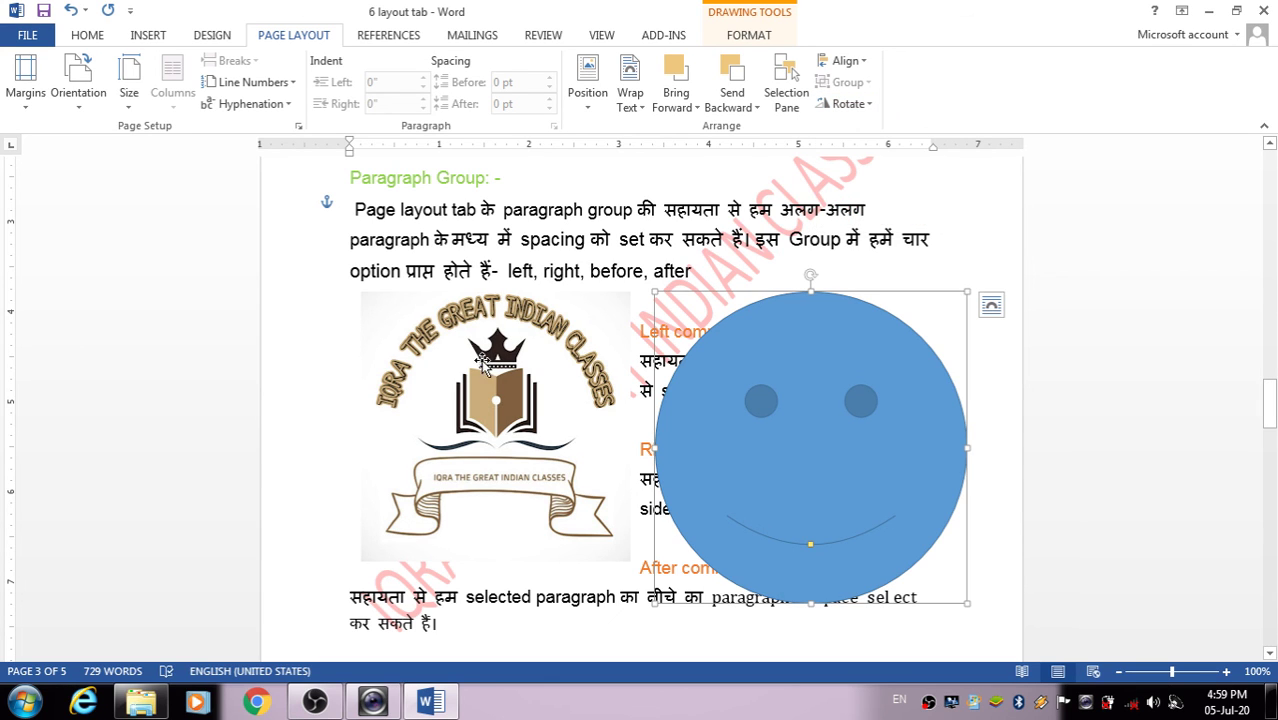
pyautogui.click(846, 103)
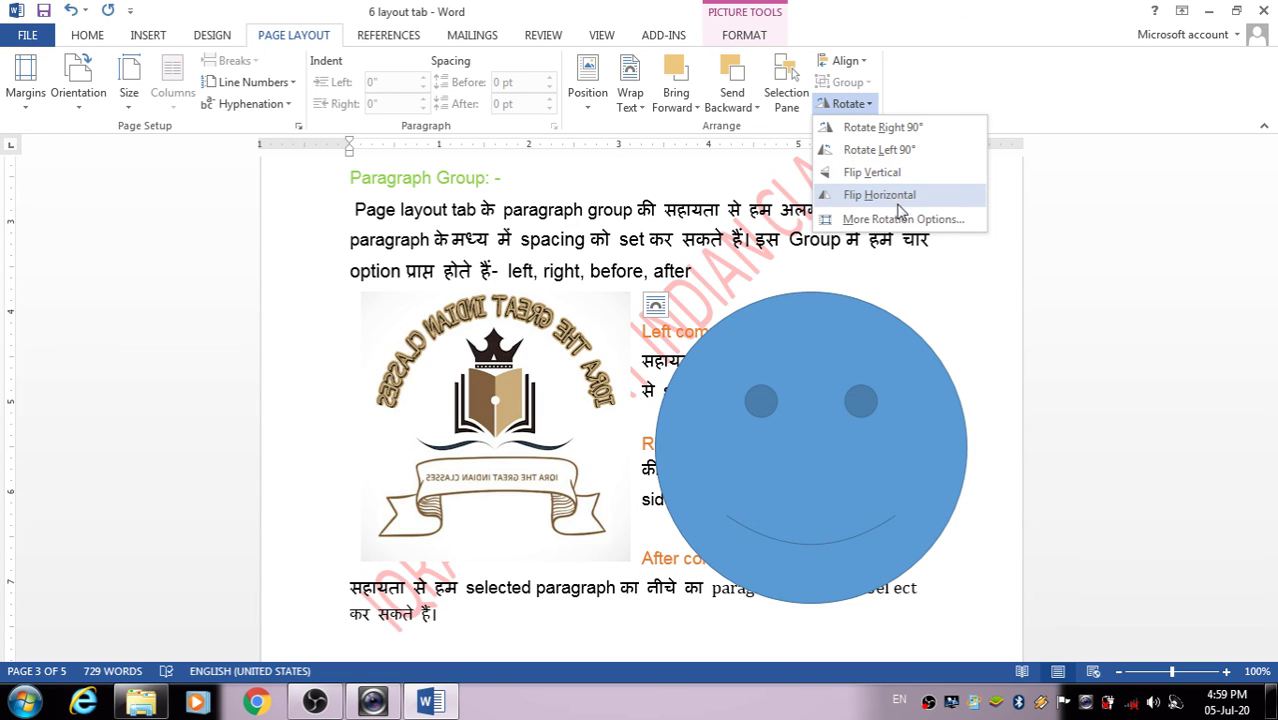
pyautogui.click(903, 219)
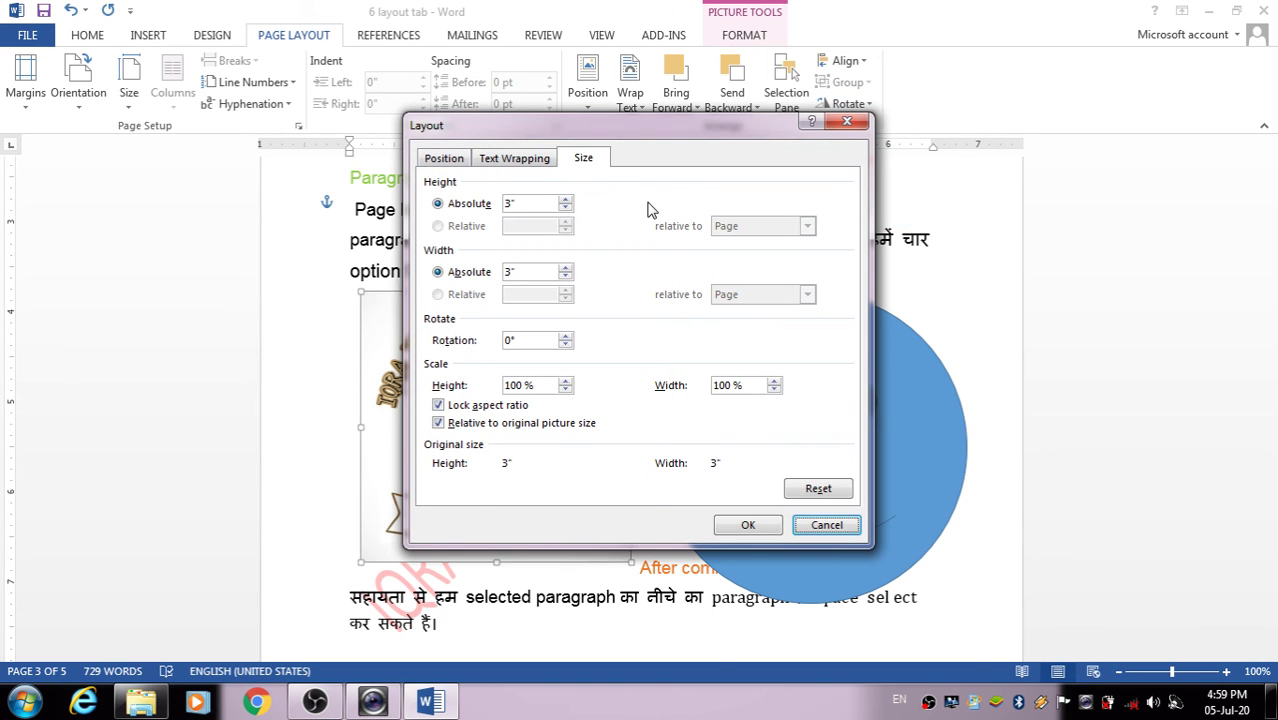
pyautogui.click(847, 121)
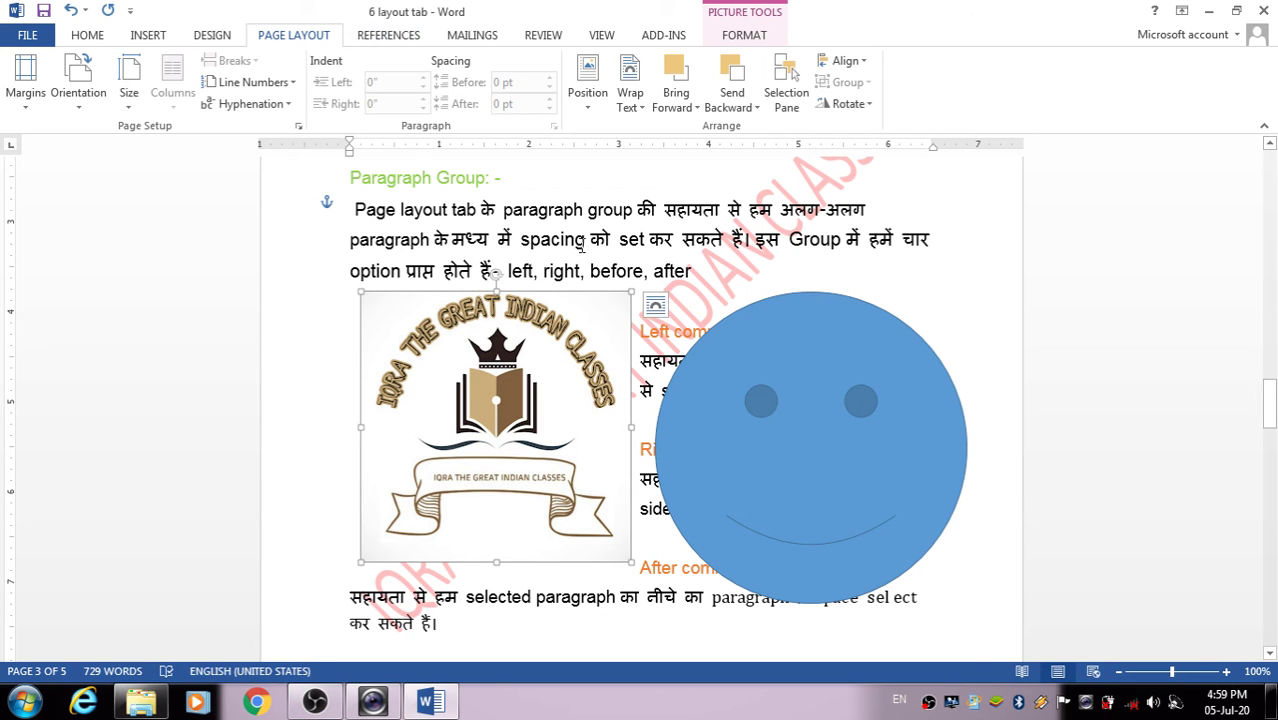
# Look over the Review and References commands in turn, returning to the Page Layout commands after each
pyautogui.scroll(4, 582, 246)
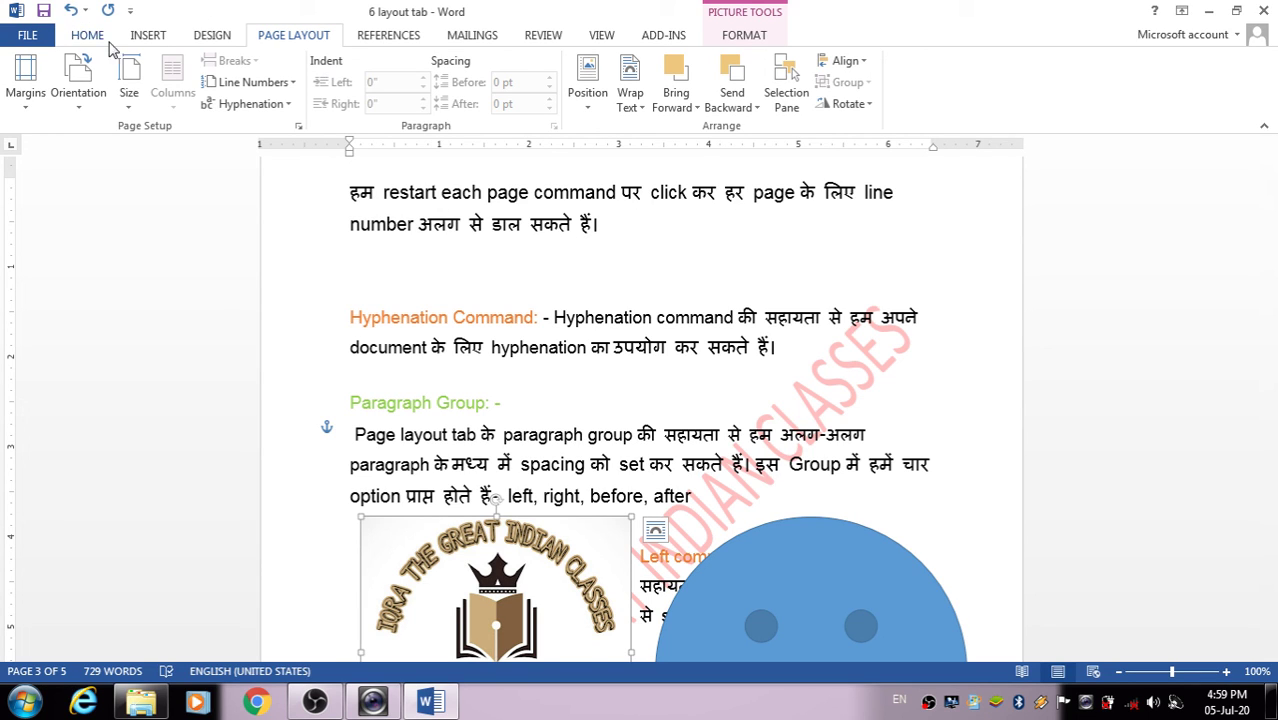
pyautogui.hotkey('alt', 'r')
pyautogui.scroll(-1, 417, 255)
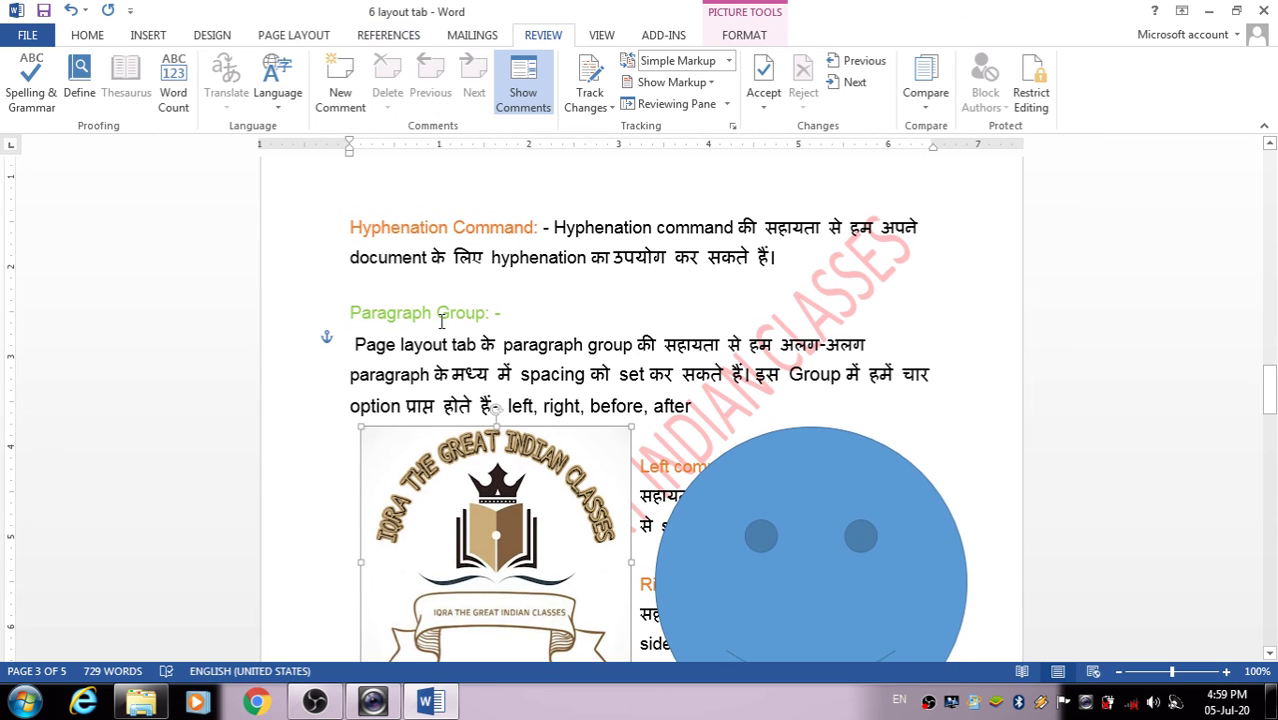
pyautogui.click(300, 36)
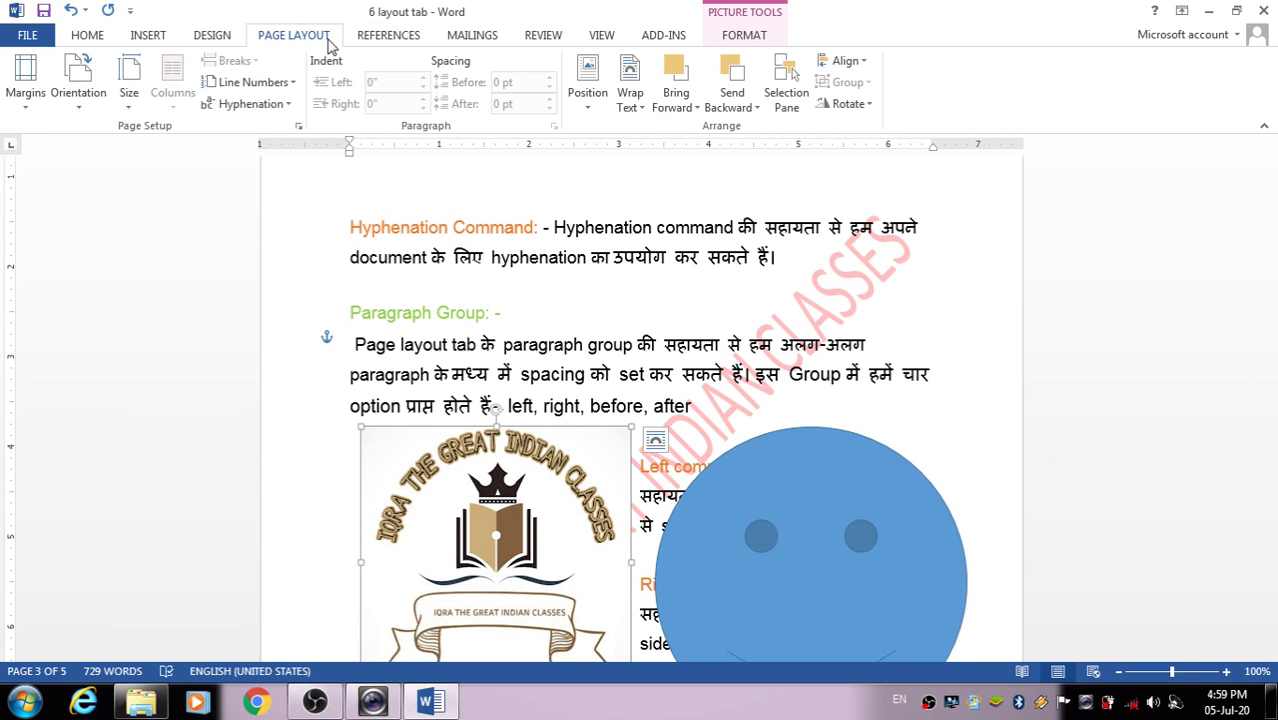
pyautogui.scroll(-1, 497, 218)
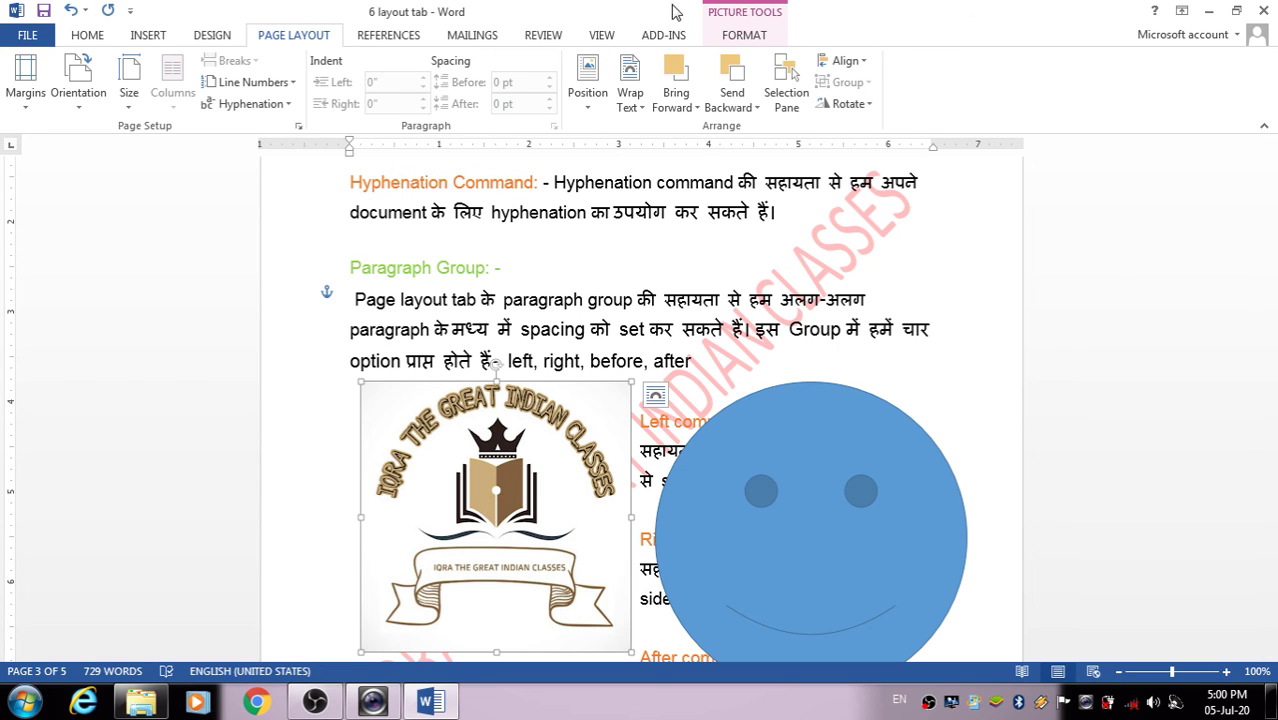
pyautogui.click(362, 40)
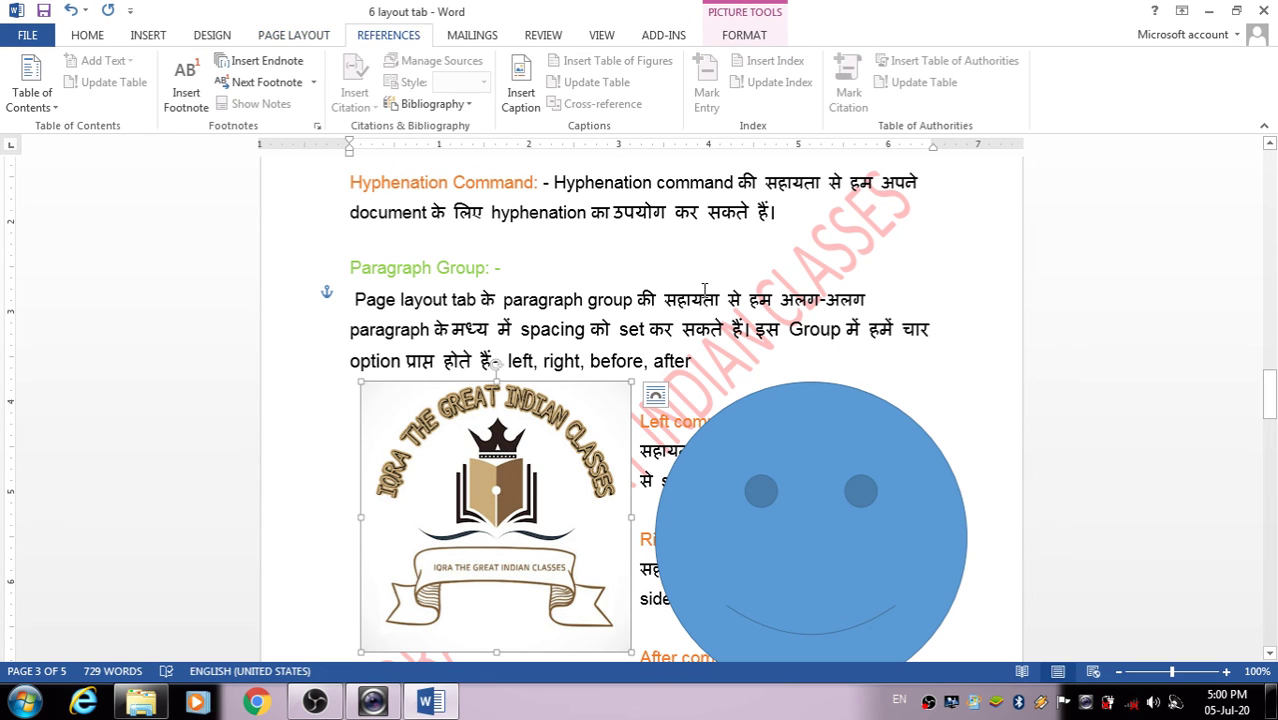
pyautogui.click(280, 38)
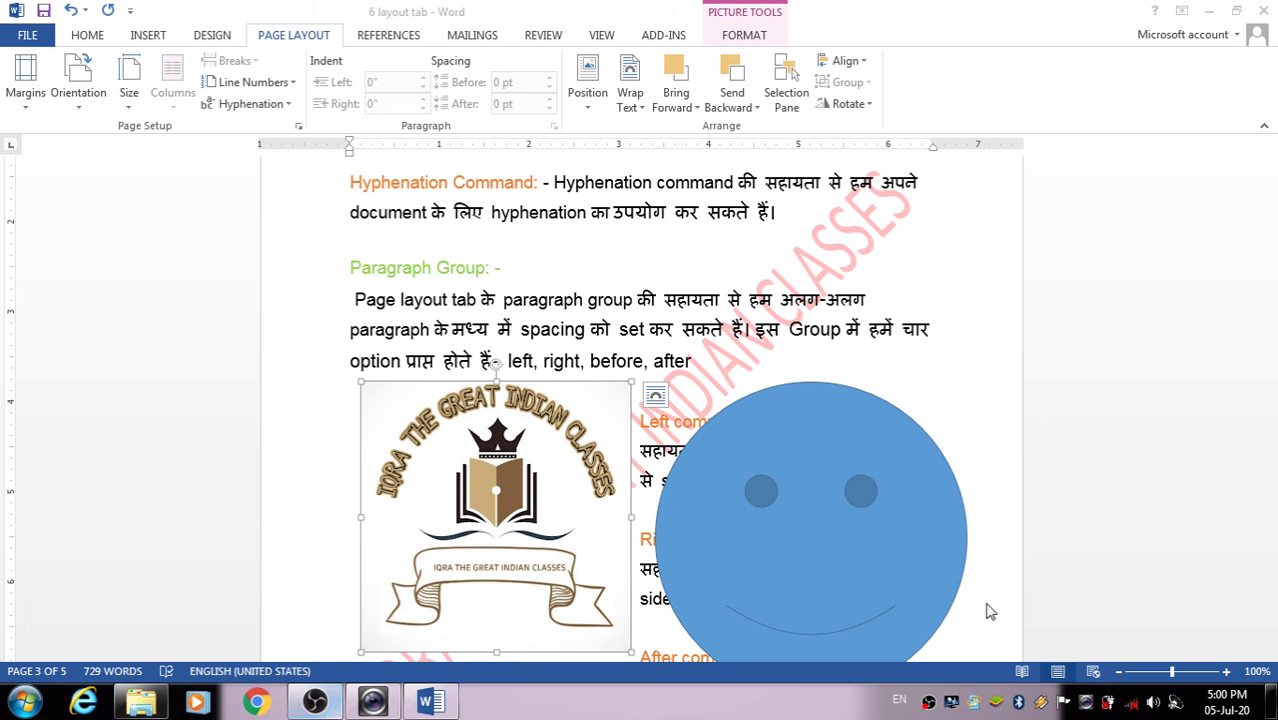
pyautogui.click(310, 710)
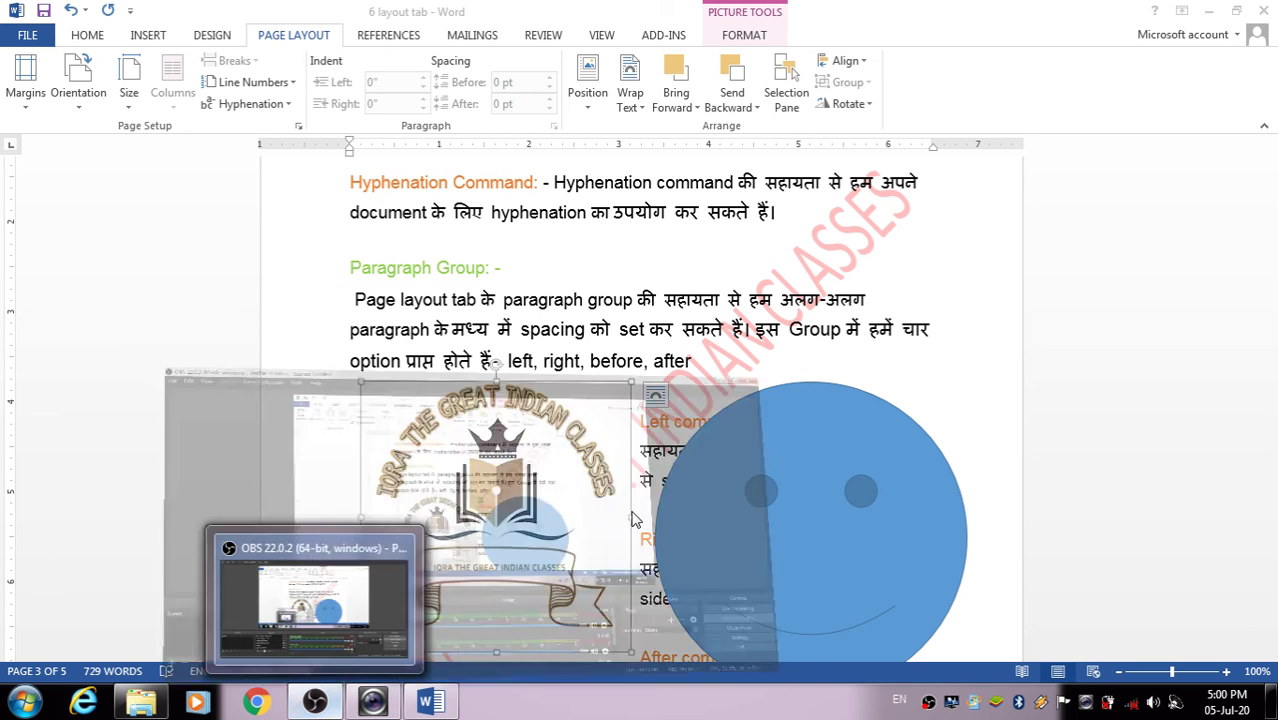